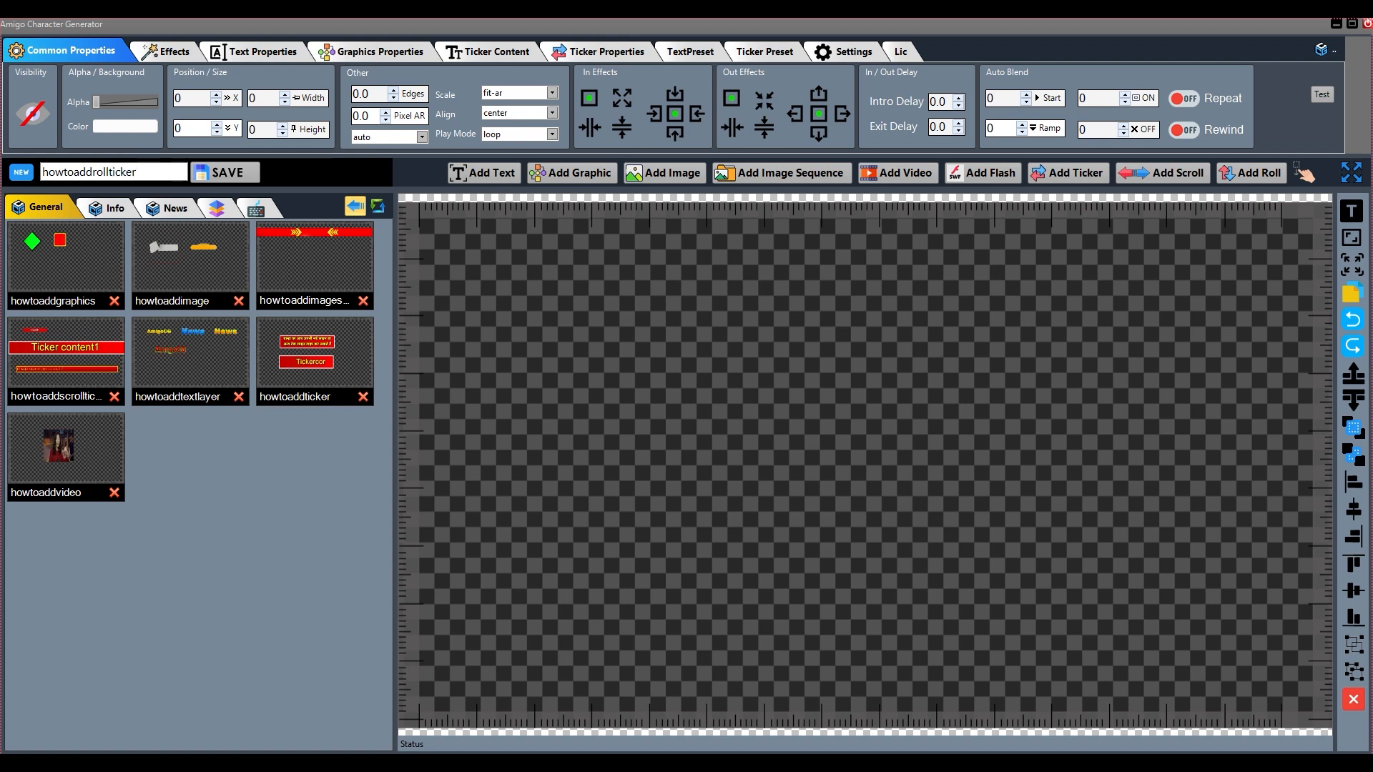
Step: Save the new template howtoaddrollticker and add a rolling ticker of 600 by 500 to its canvas
click(225, 174)
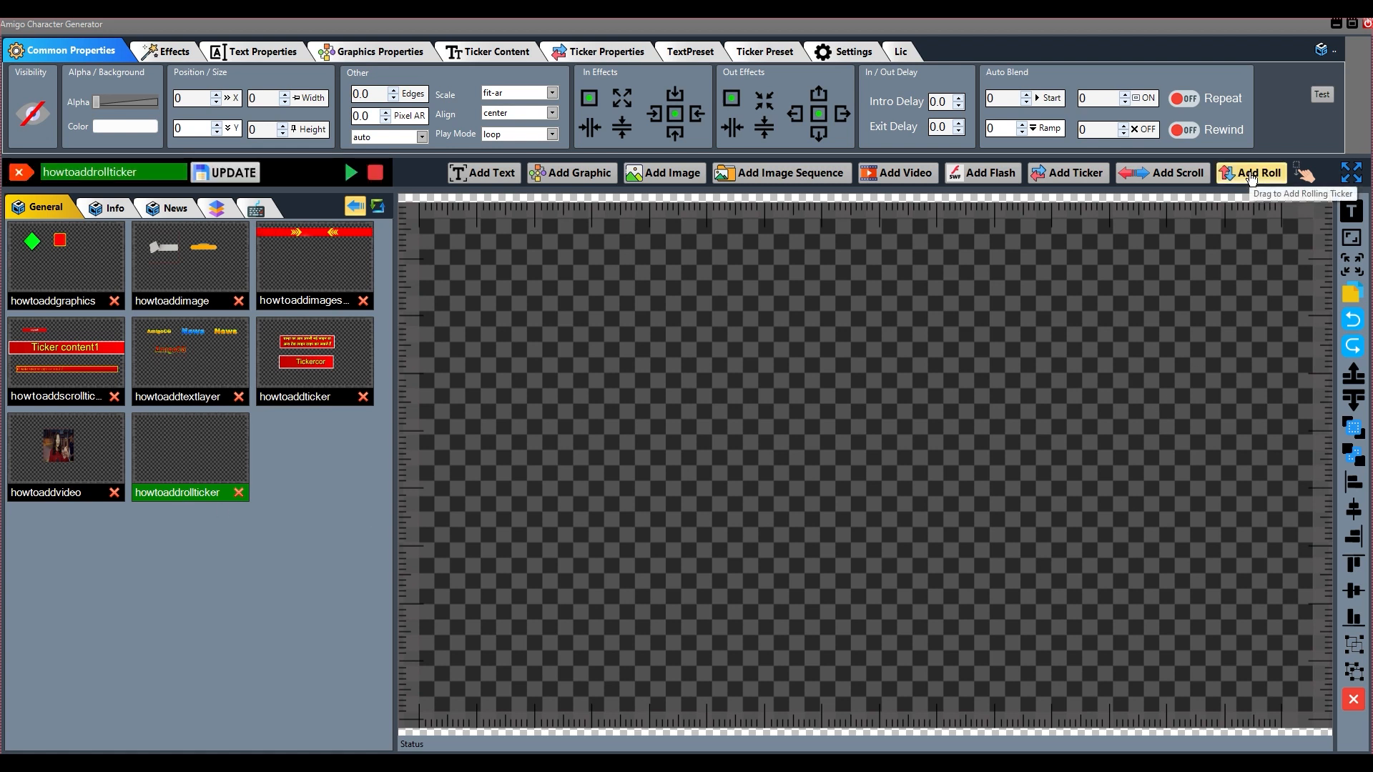
click(784, 372)
drag(947, 429, 657, 323)
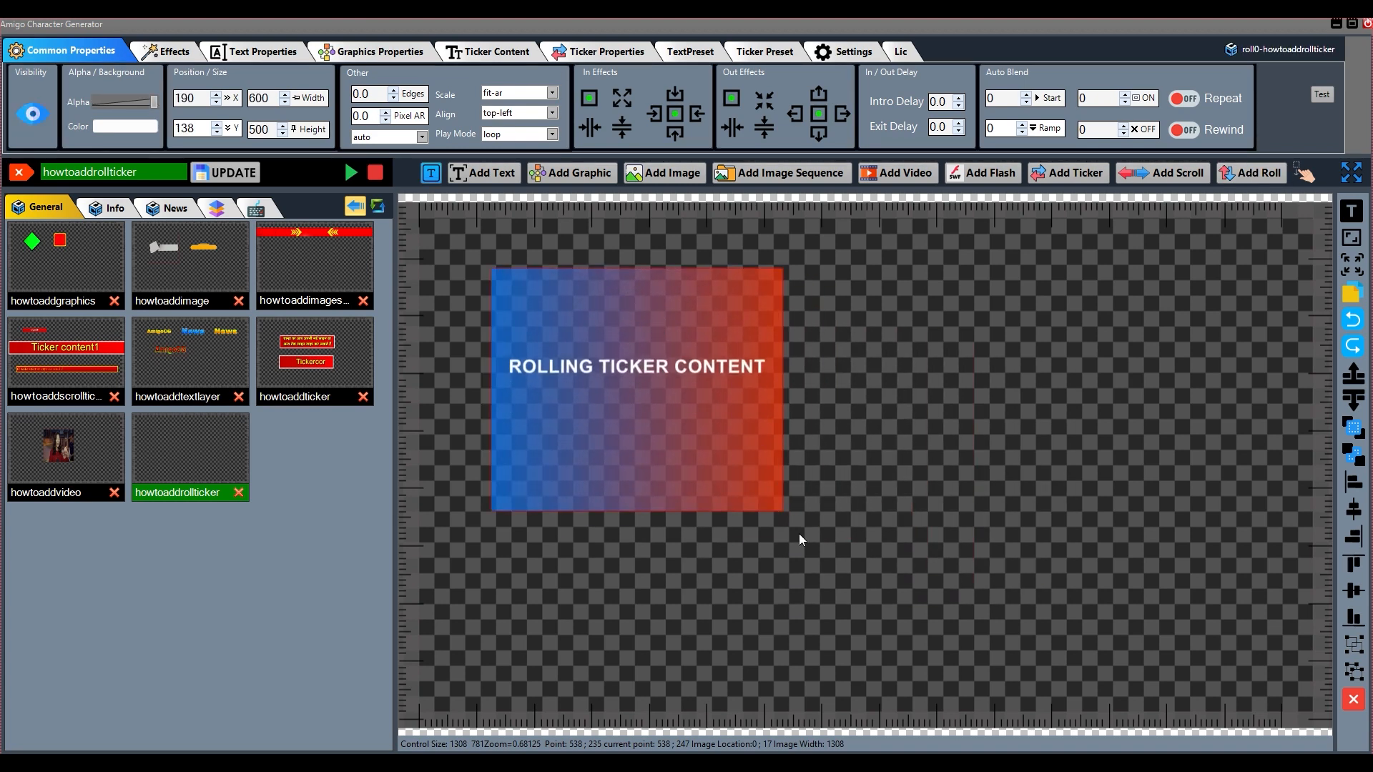
Step: Open the rolling ticker's text for editing and apply the content "Rolling ticker content"
double_click(752, 495)
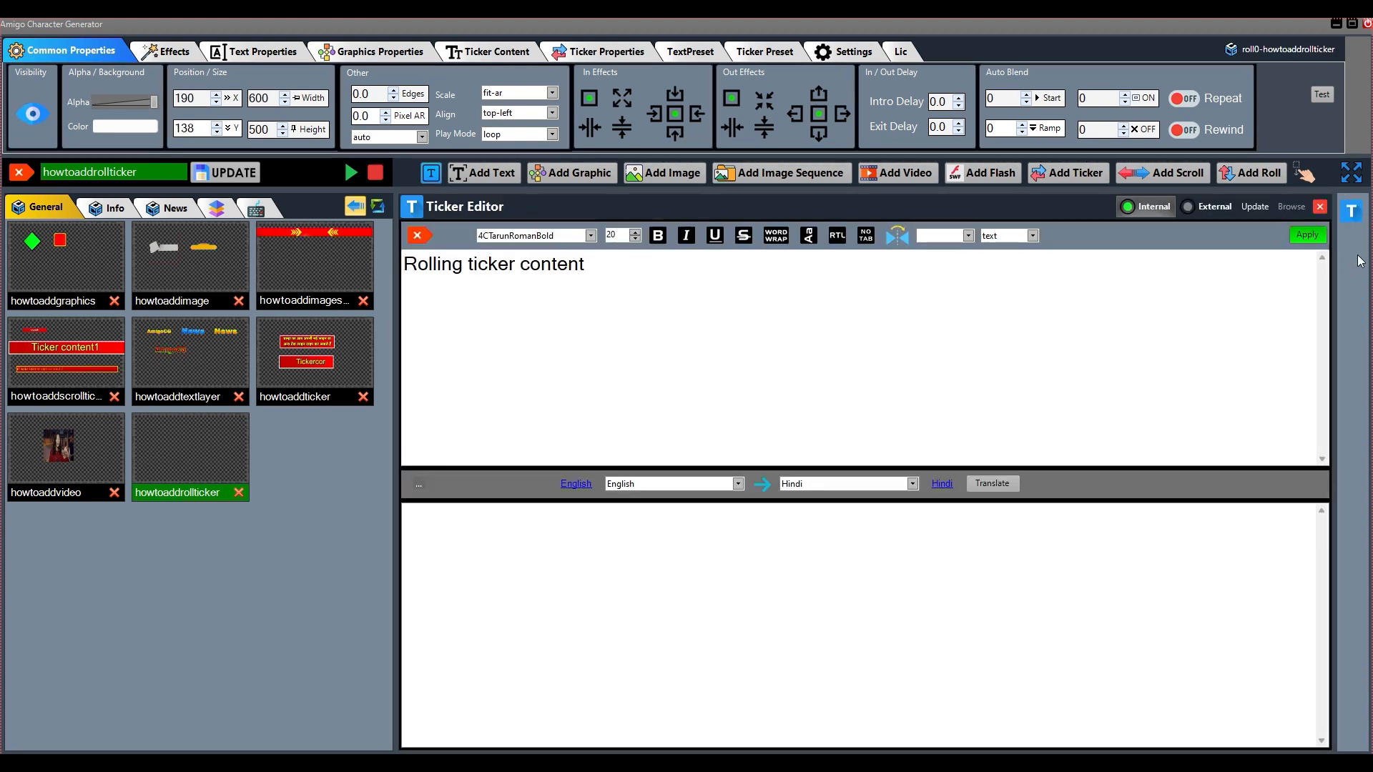
click(1320, 238)
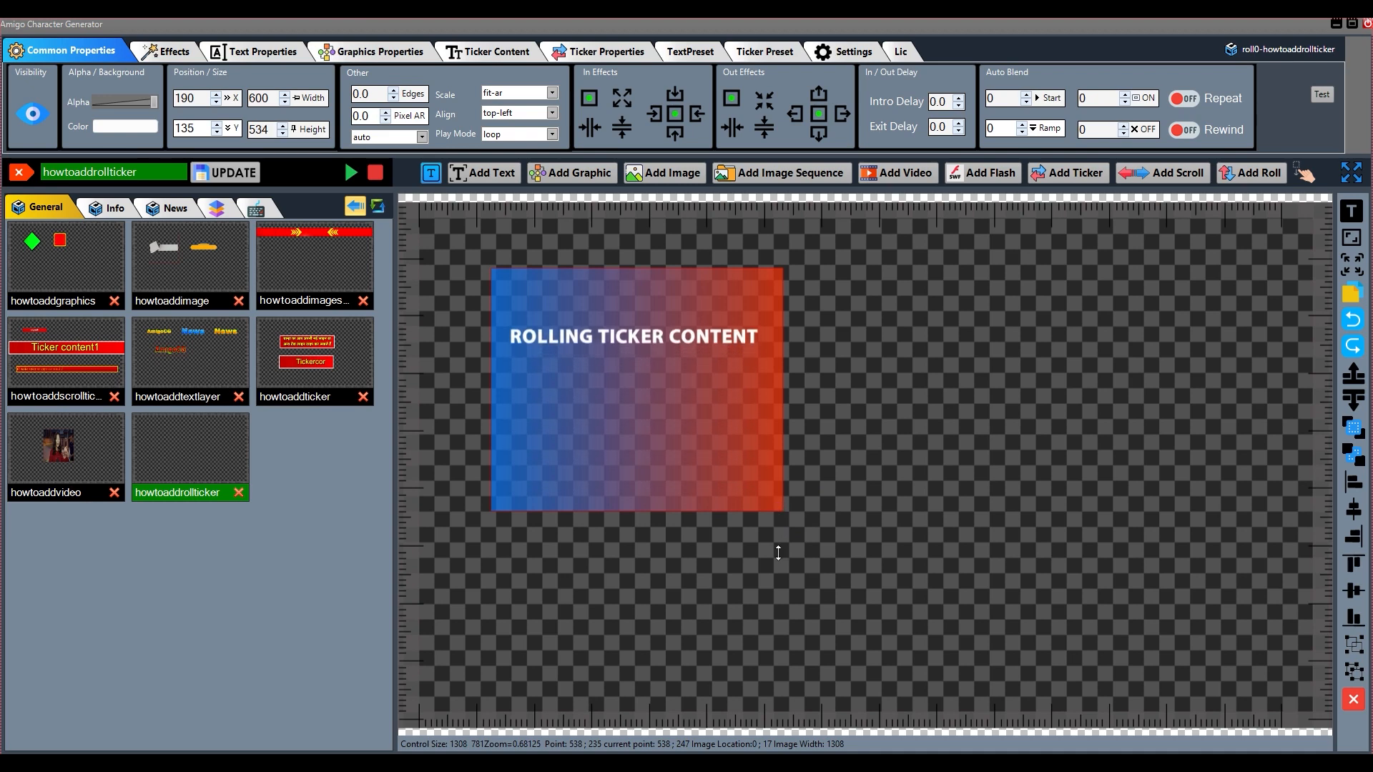
Step: Enlarge the rolling ticker to about 1698 by 776, centred across the canvas, and update the template
drag(779, 509, 770, 646)
drag(994, 526, 1323, 570)
drag(891, 459, 847, 454)
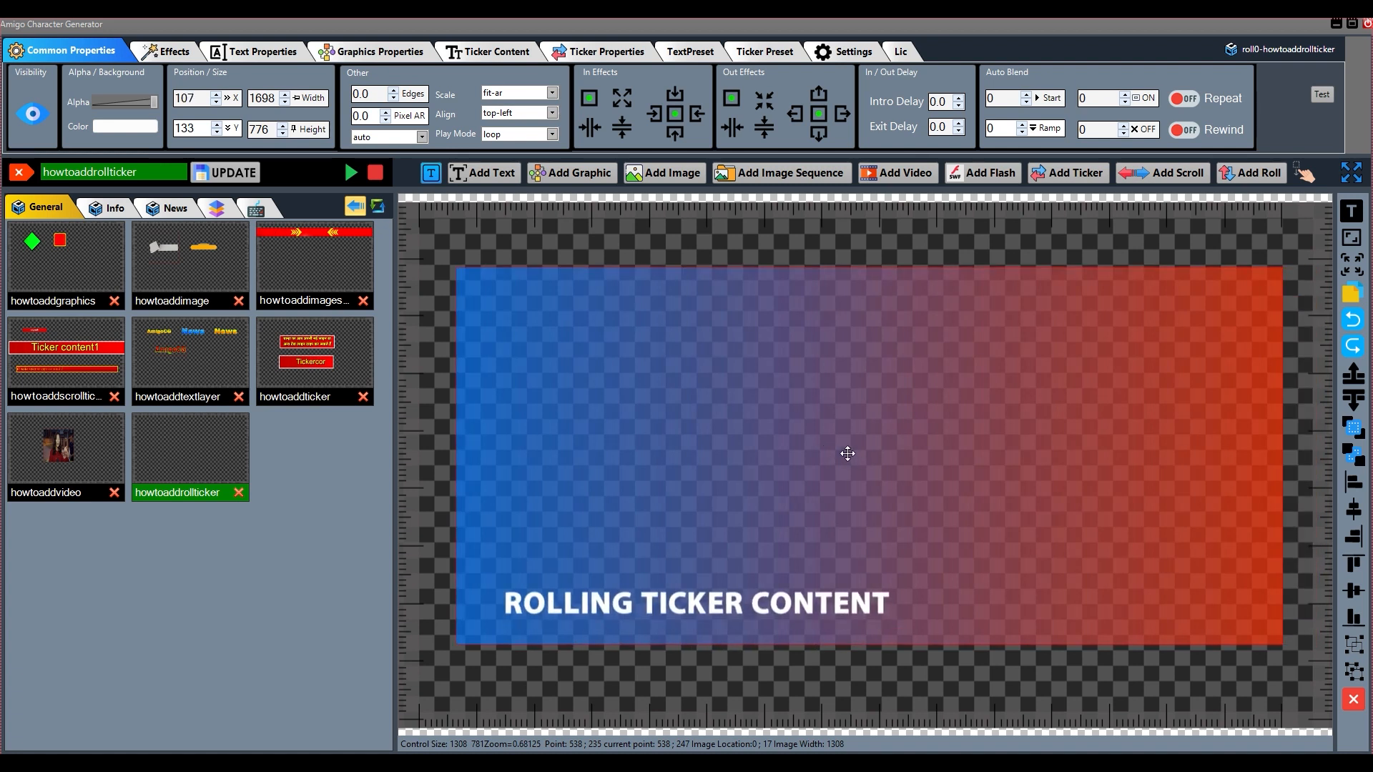
click(237, 176)
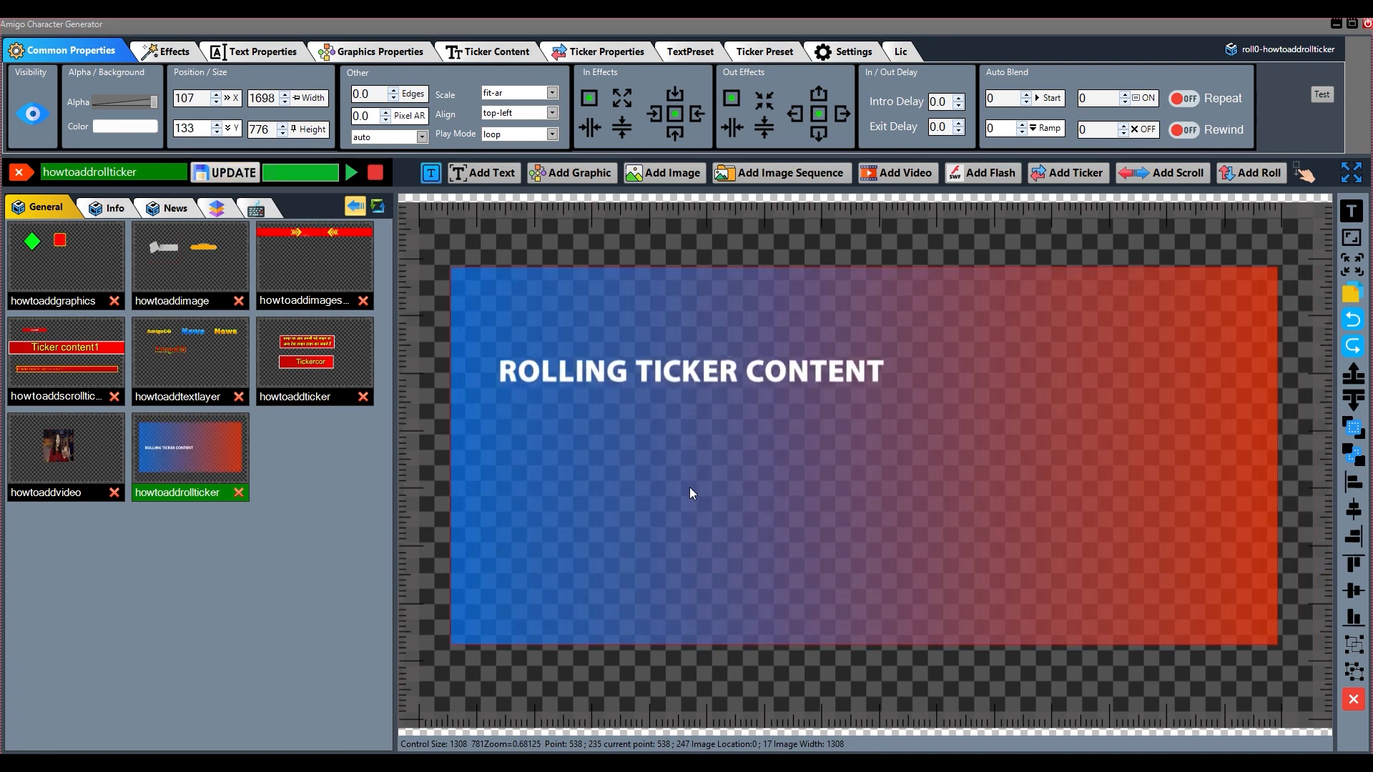
Step: Set the first colour of the ticker's background gradient to a fully opaque near-white, FFFFFBFB
click(1353, 24)
click(594, 71)
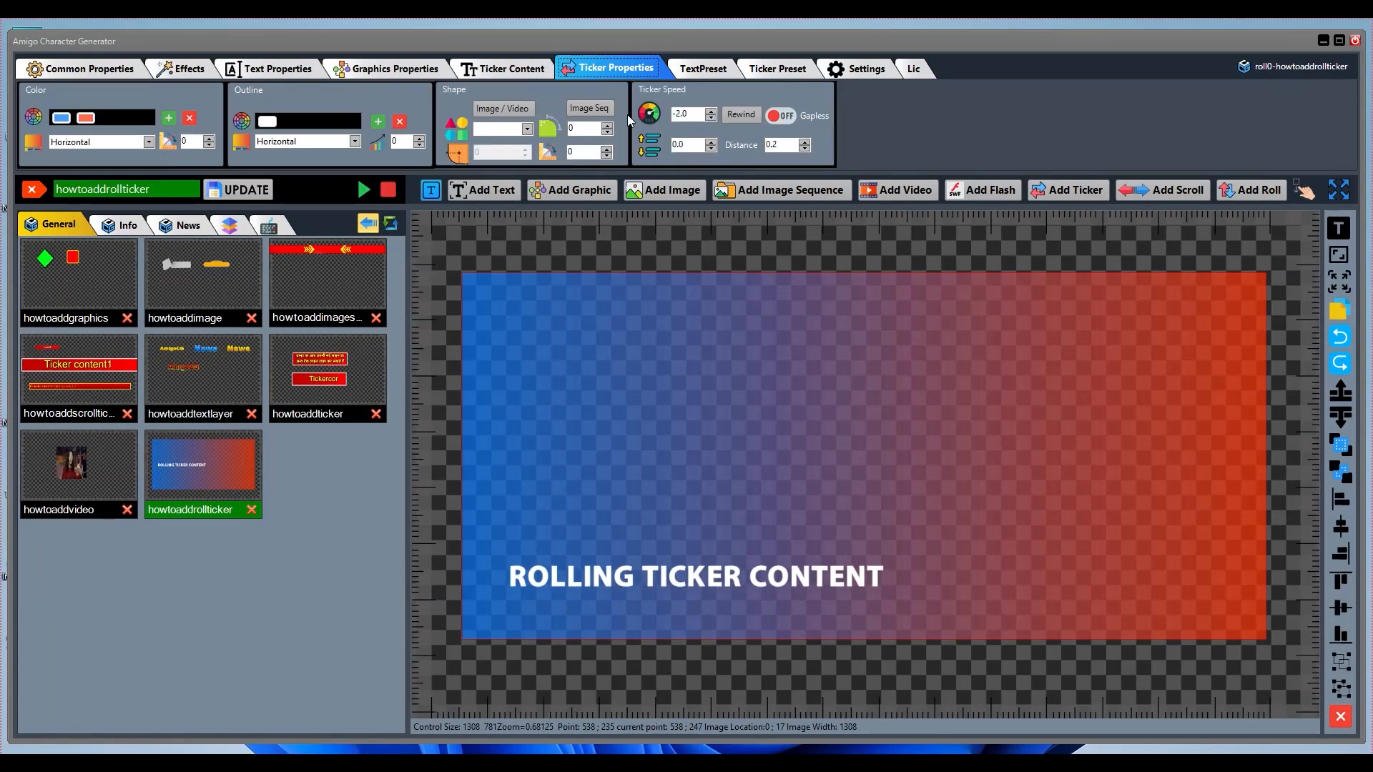
click(1339, 40)
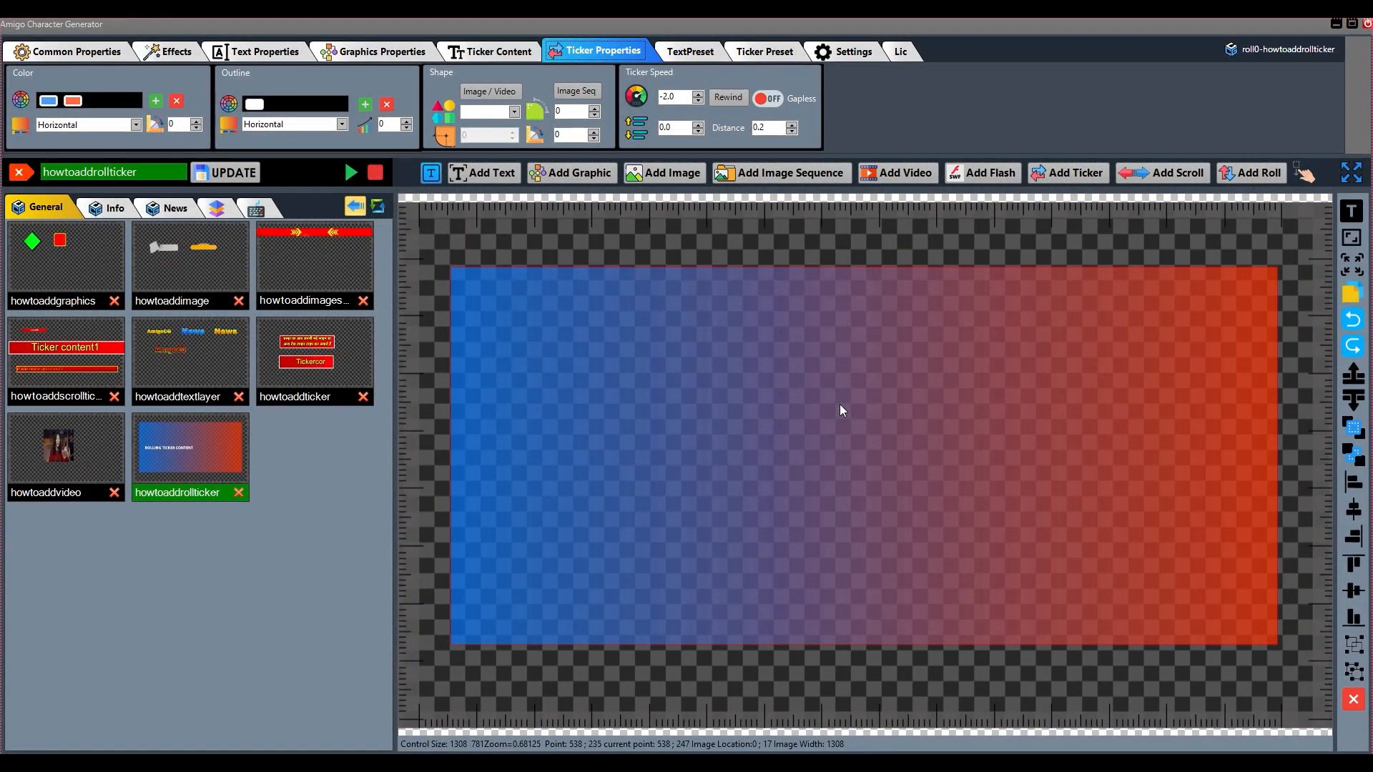
click(47, 101)
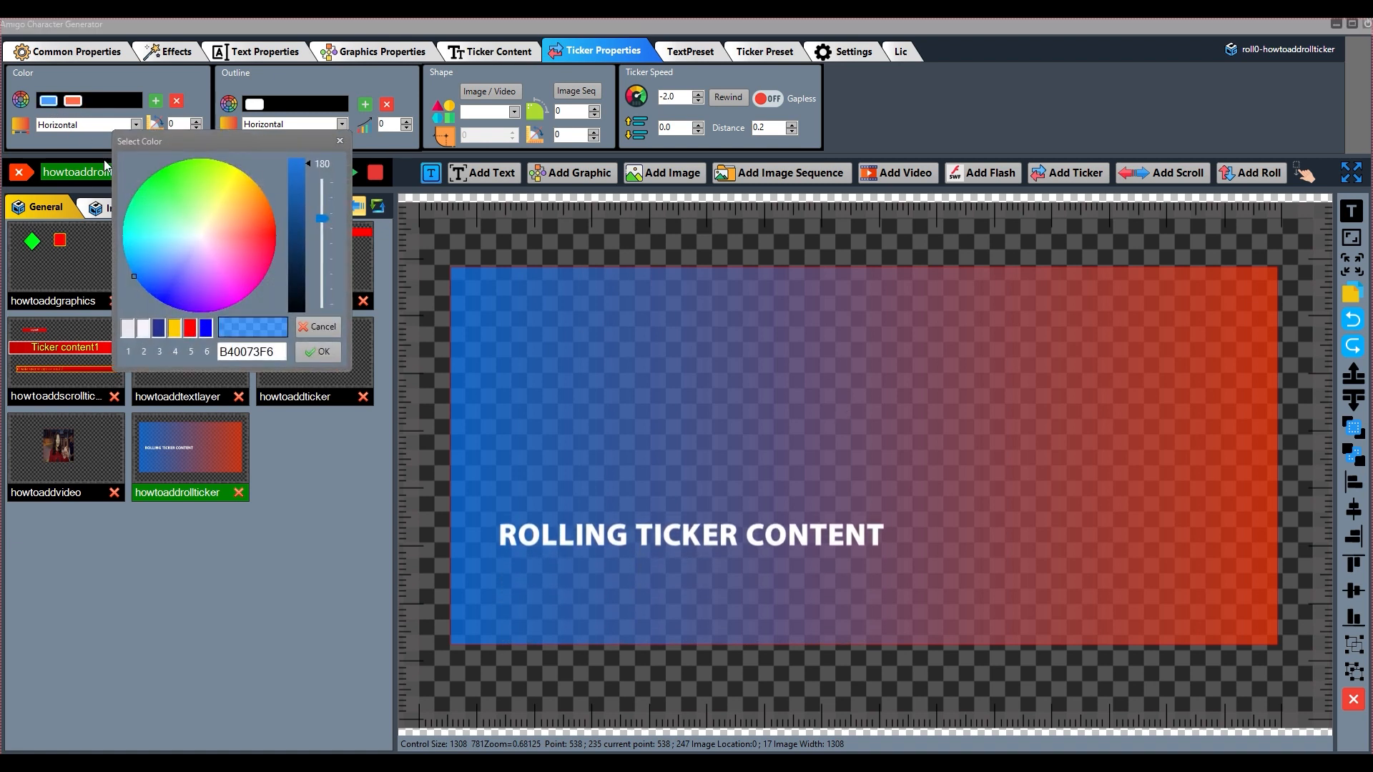
click(201, 236)
click(323, 220)
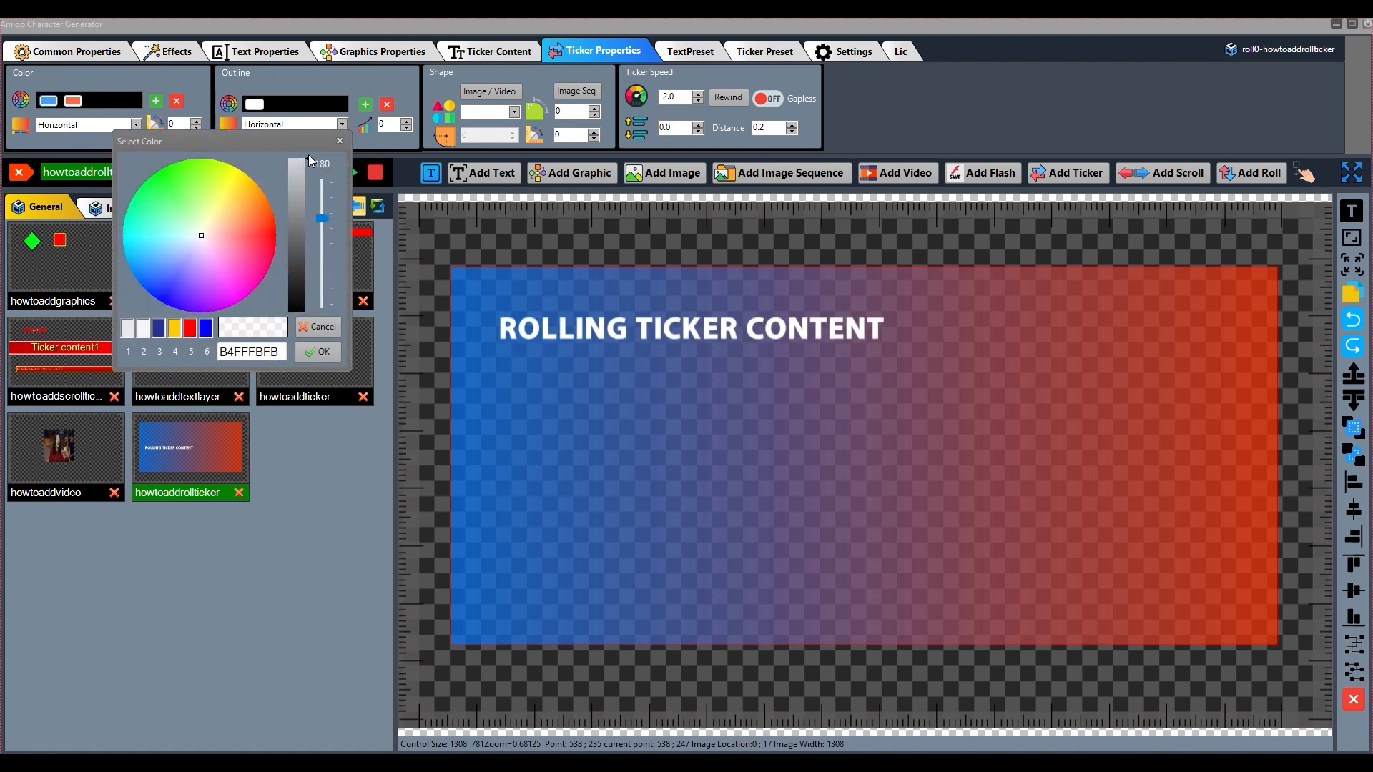
drag(324, 226, 325, 174)
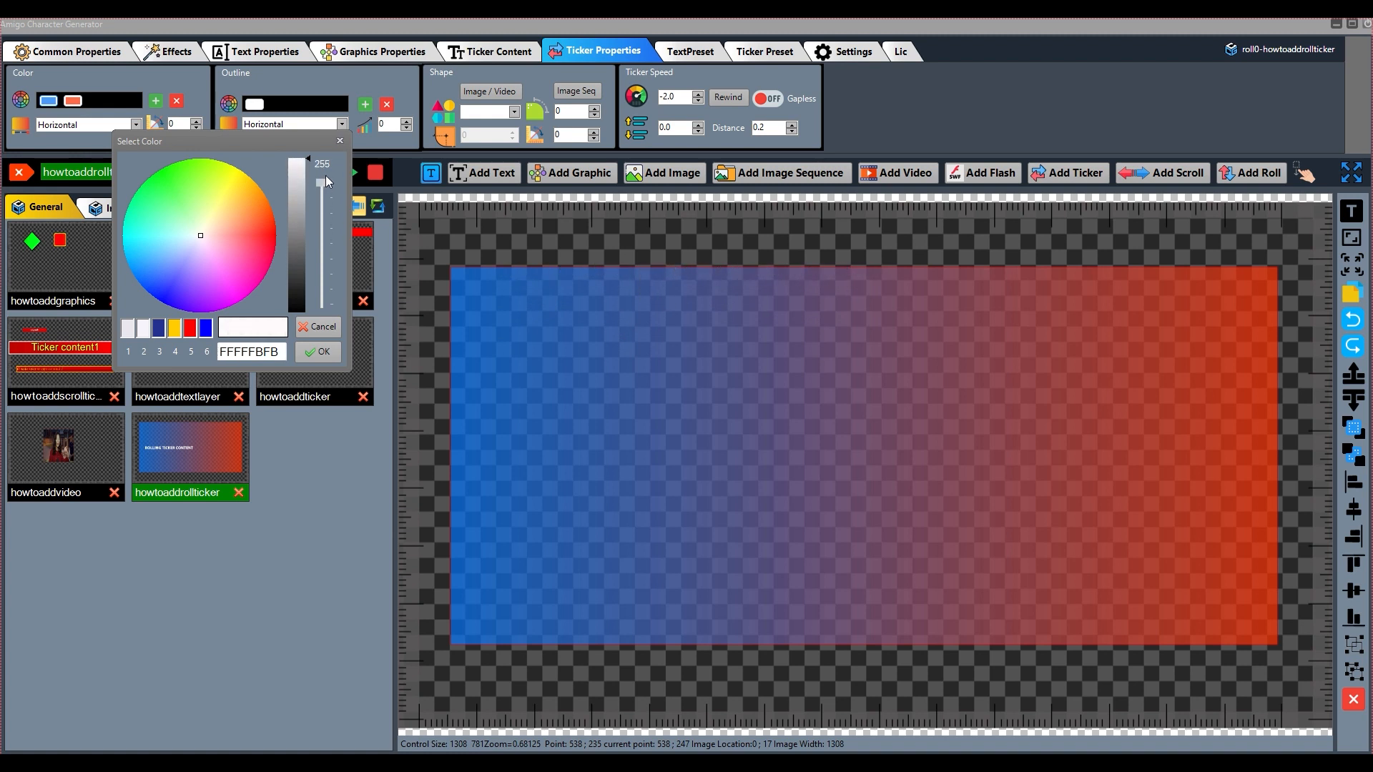
click(321, 352)
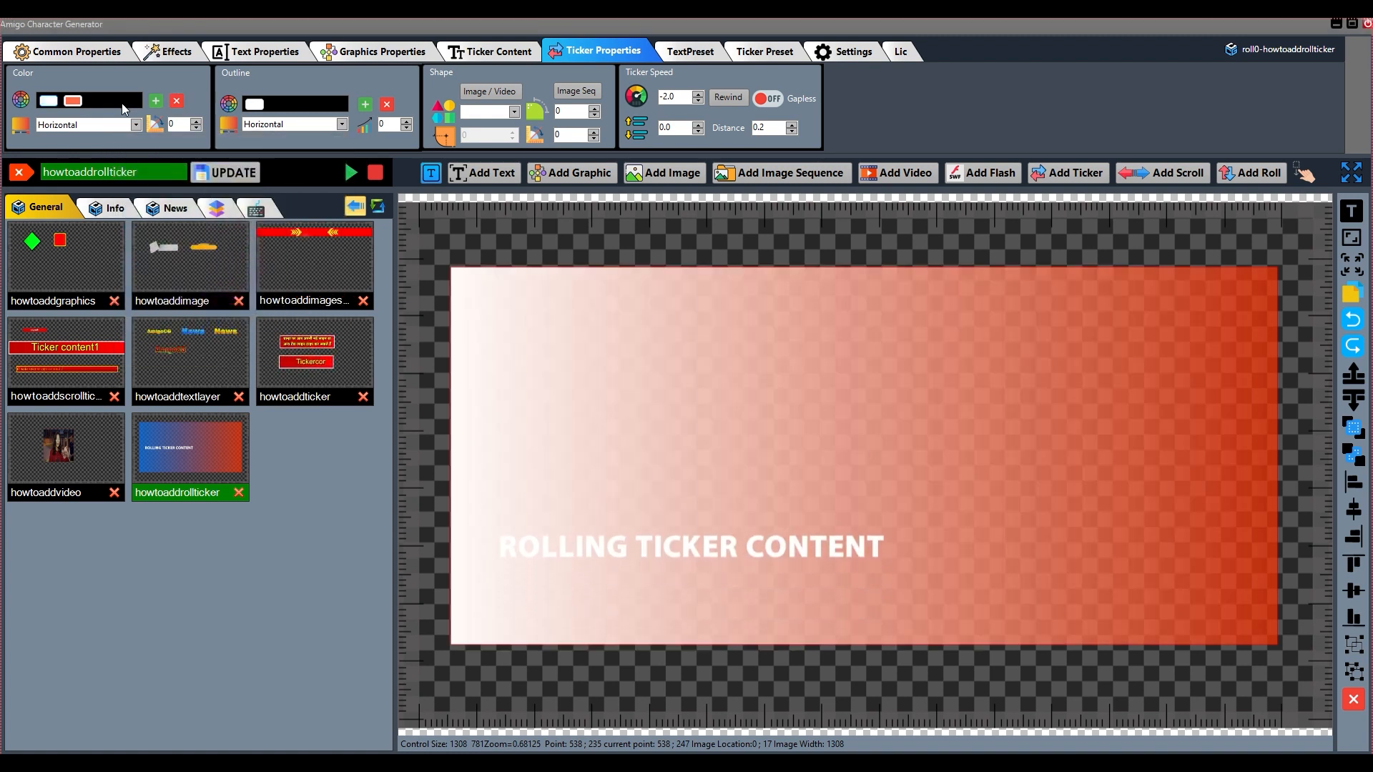
Step: Try adding extra colour stops to the ticker's background gradient and remove them again
click(156, 102)
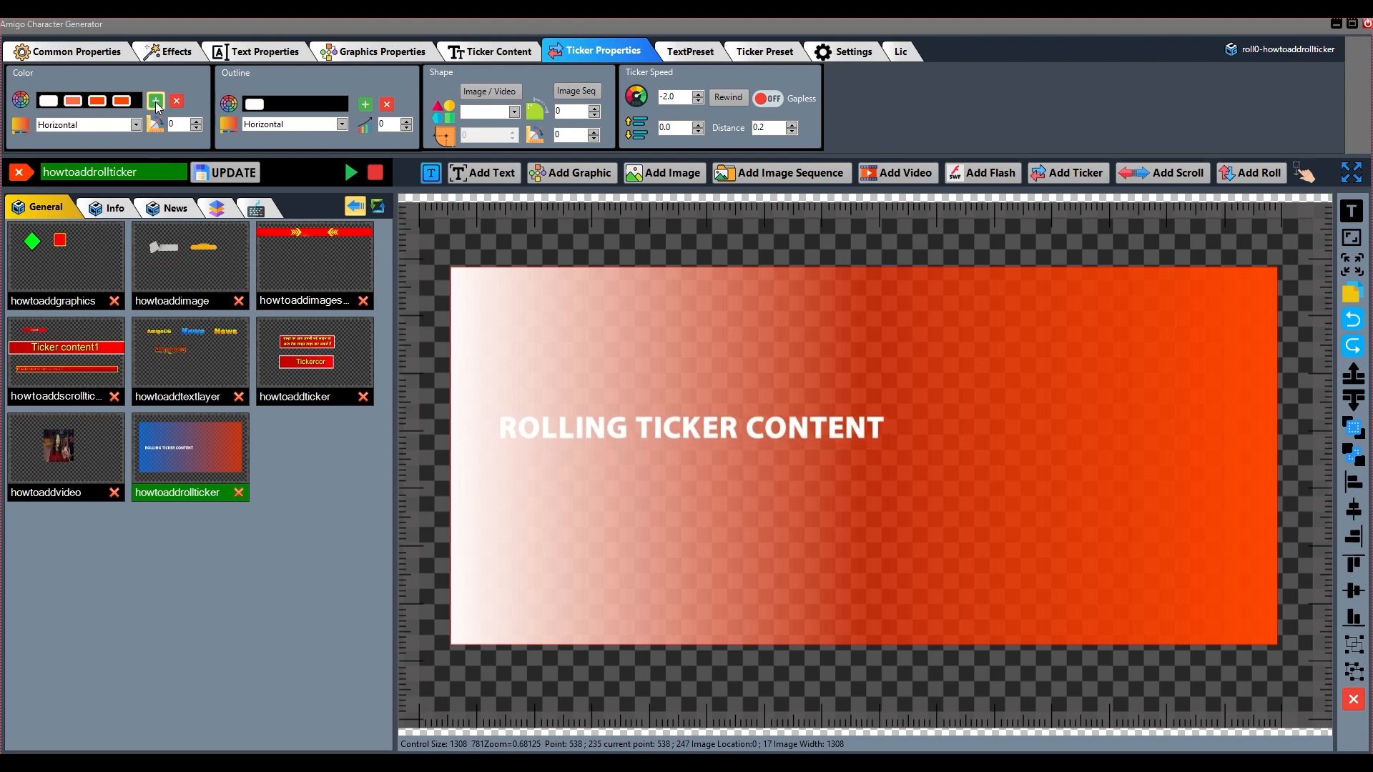
click(156, 102)
click(177, 102)
click(177, 102)
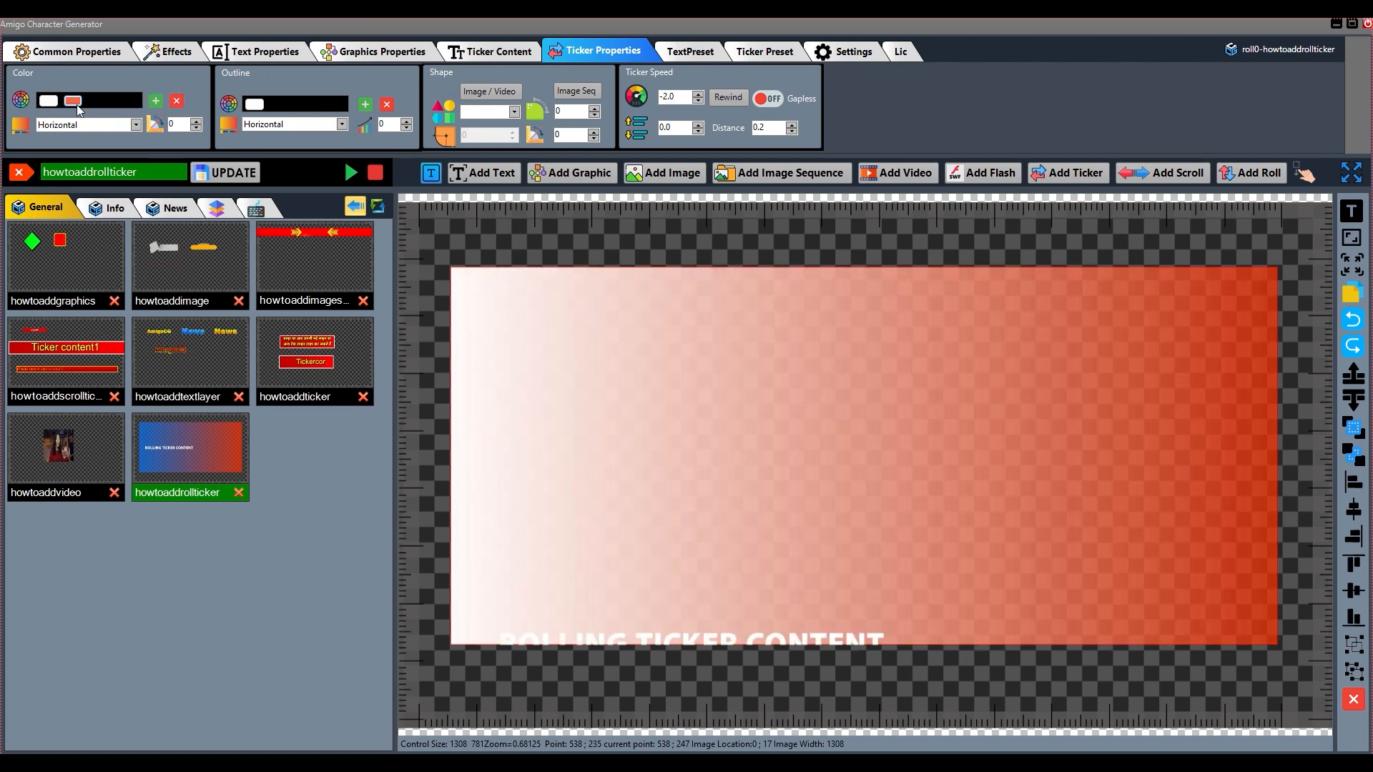
Step: Set the ticker's second background colour to light grey FFD3CDCE and make the gradient direction Vertical
click(75, 105)
click(219, 256)
drag(219, 256, 345, 200)
click(220, 255)
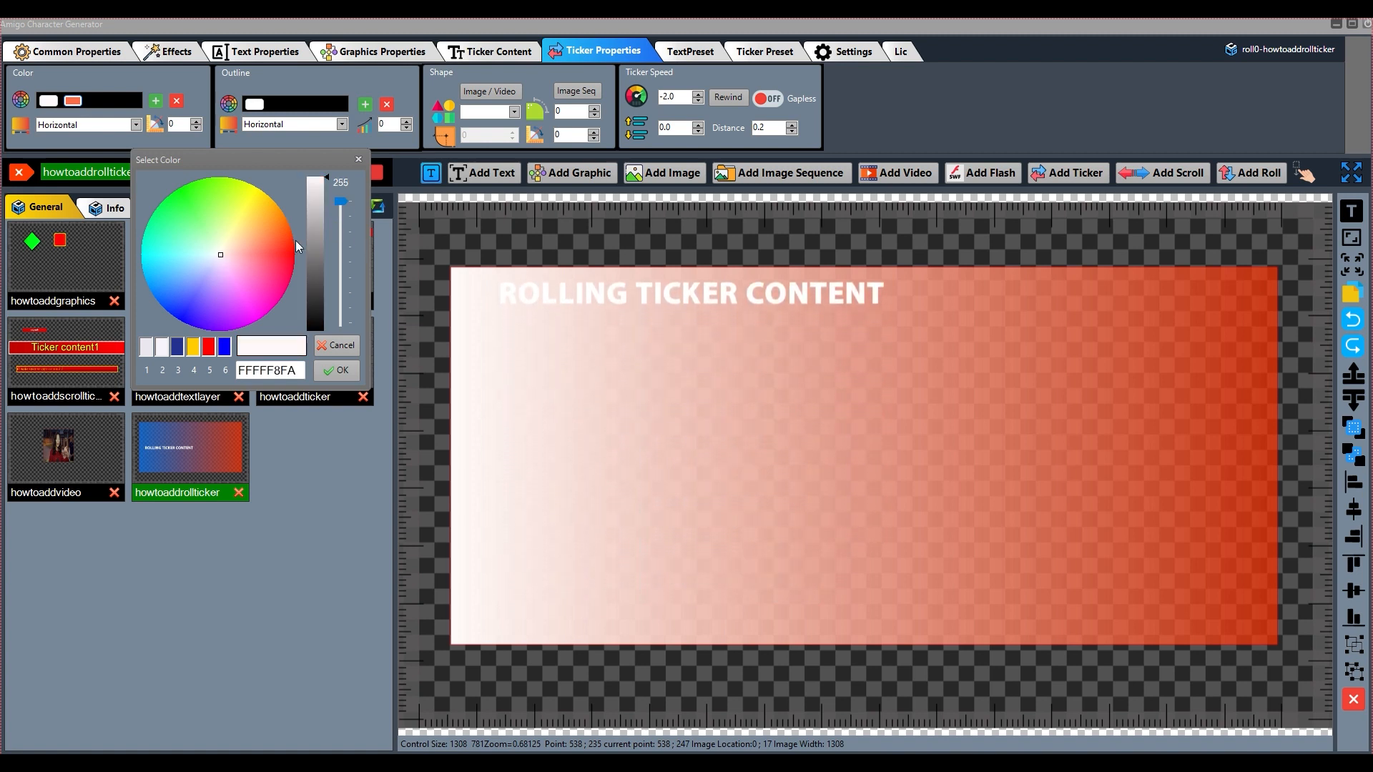
drag(328, 178, 324, 203)
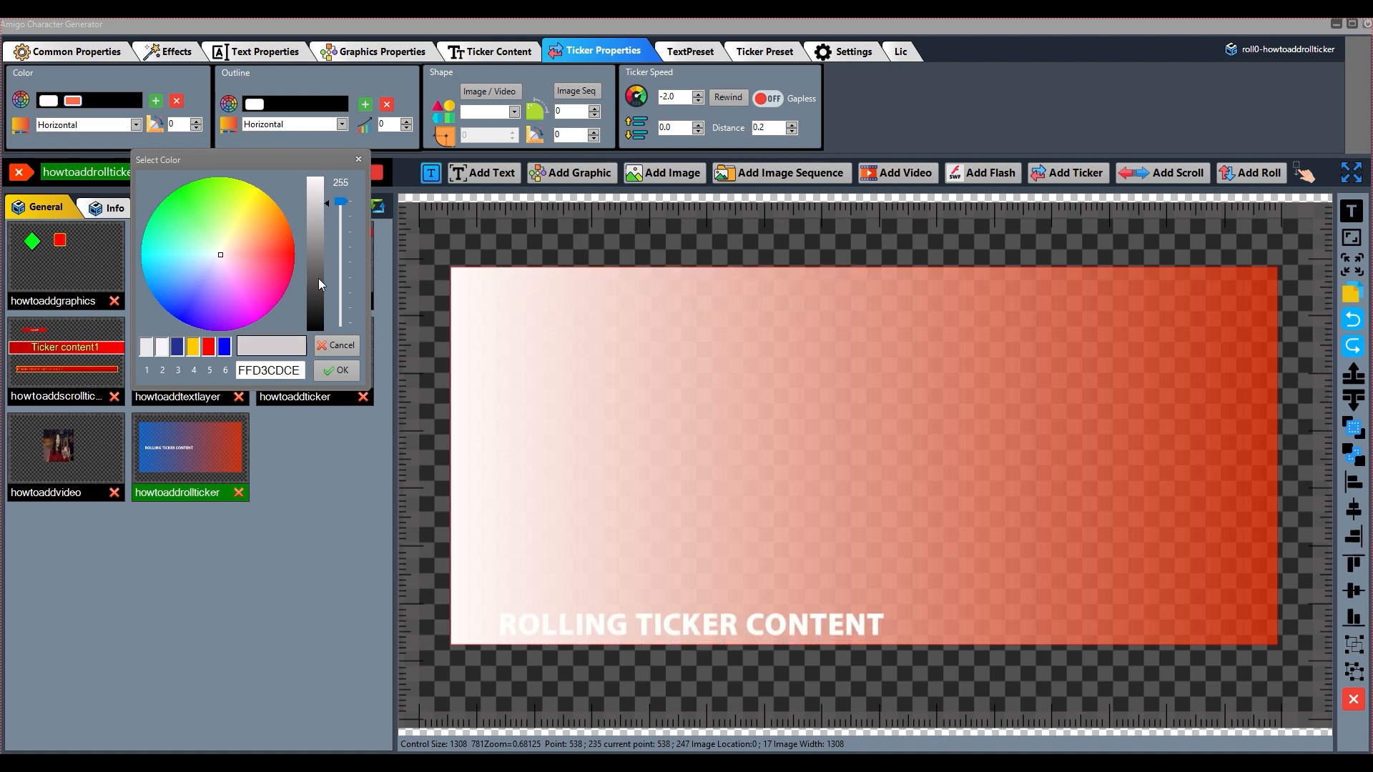
click(337, 370)
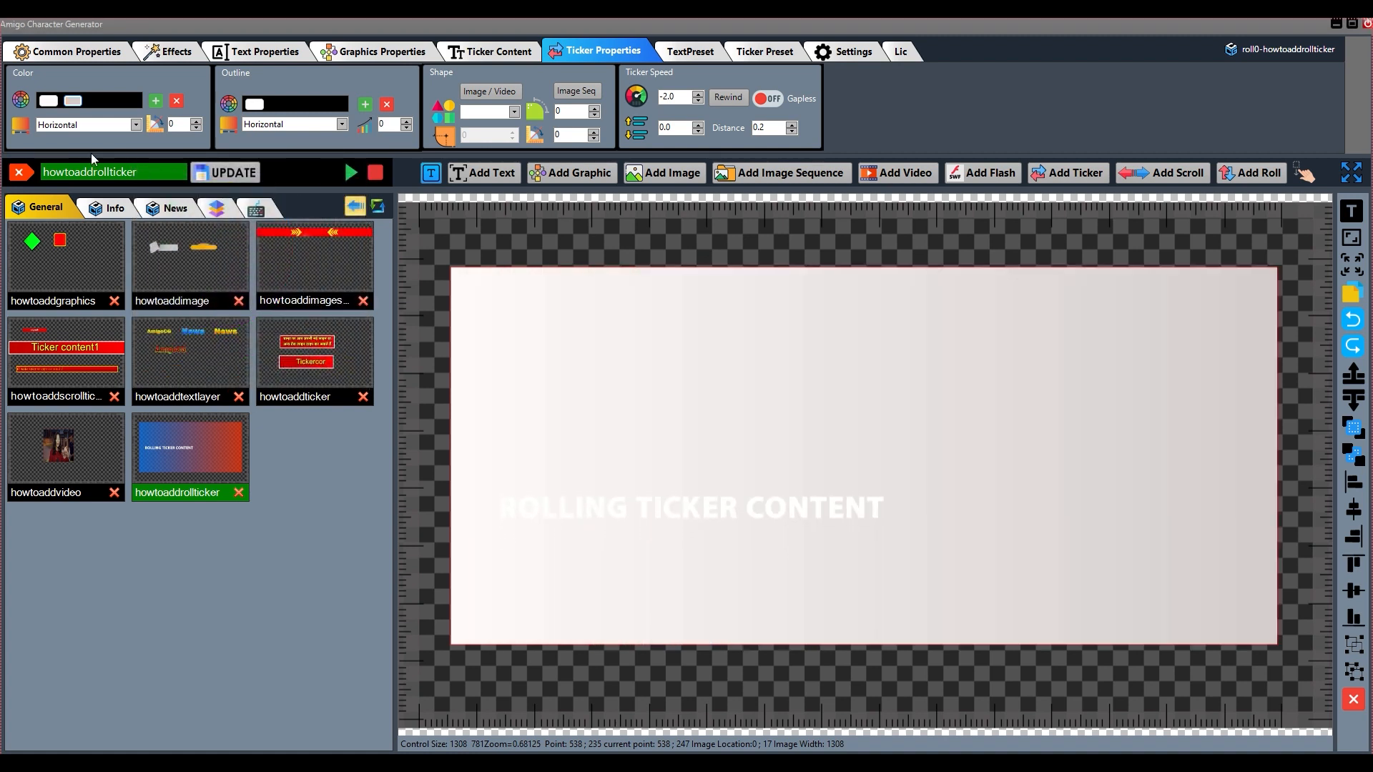
click(139, 126)
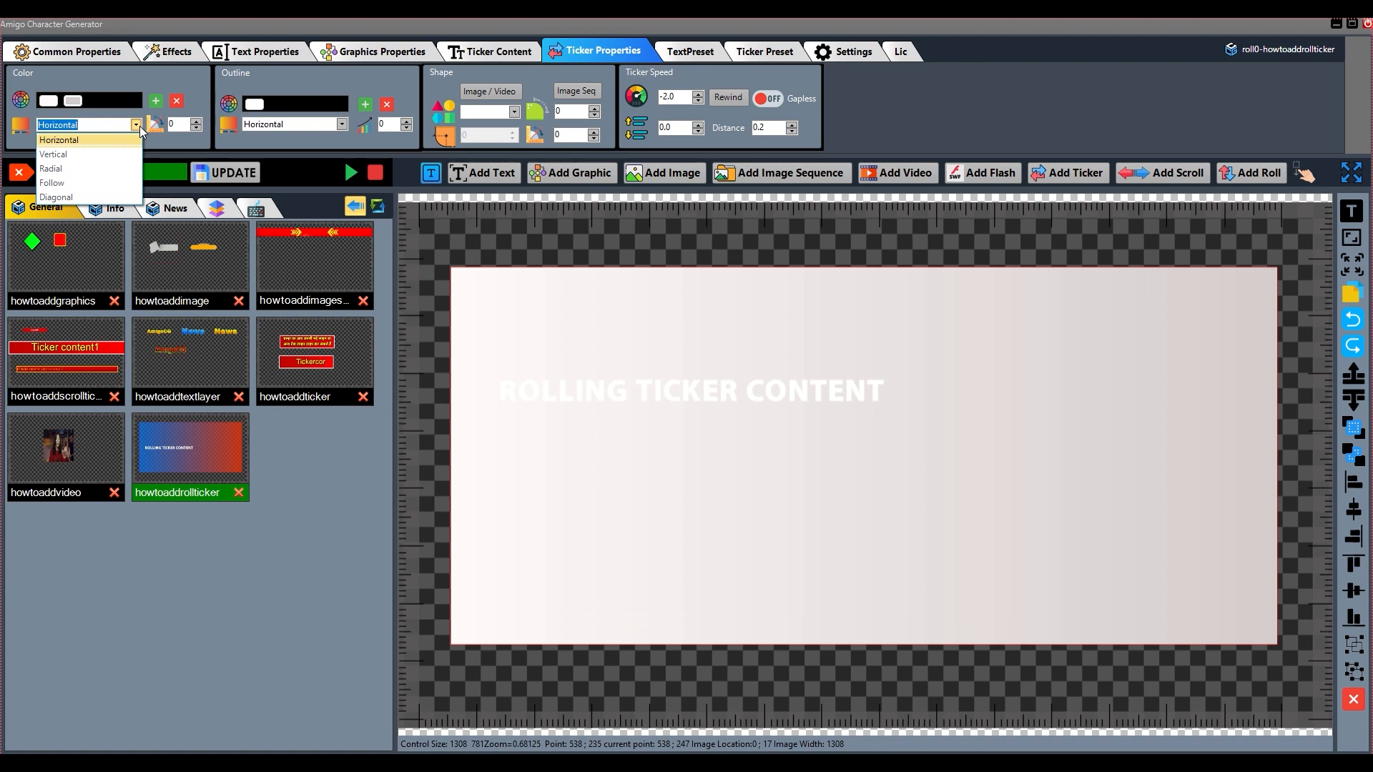
click(98, 155)
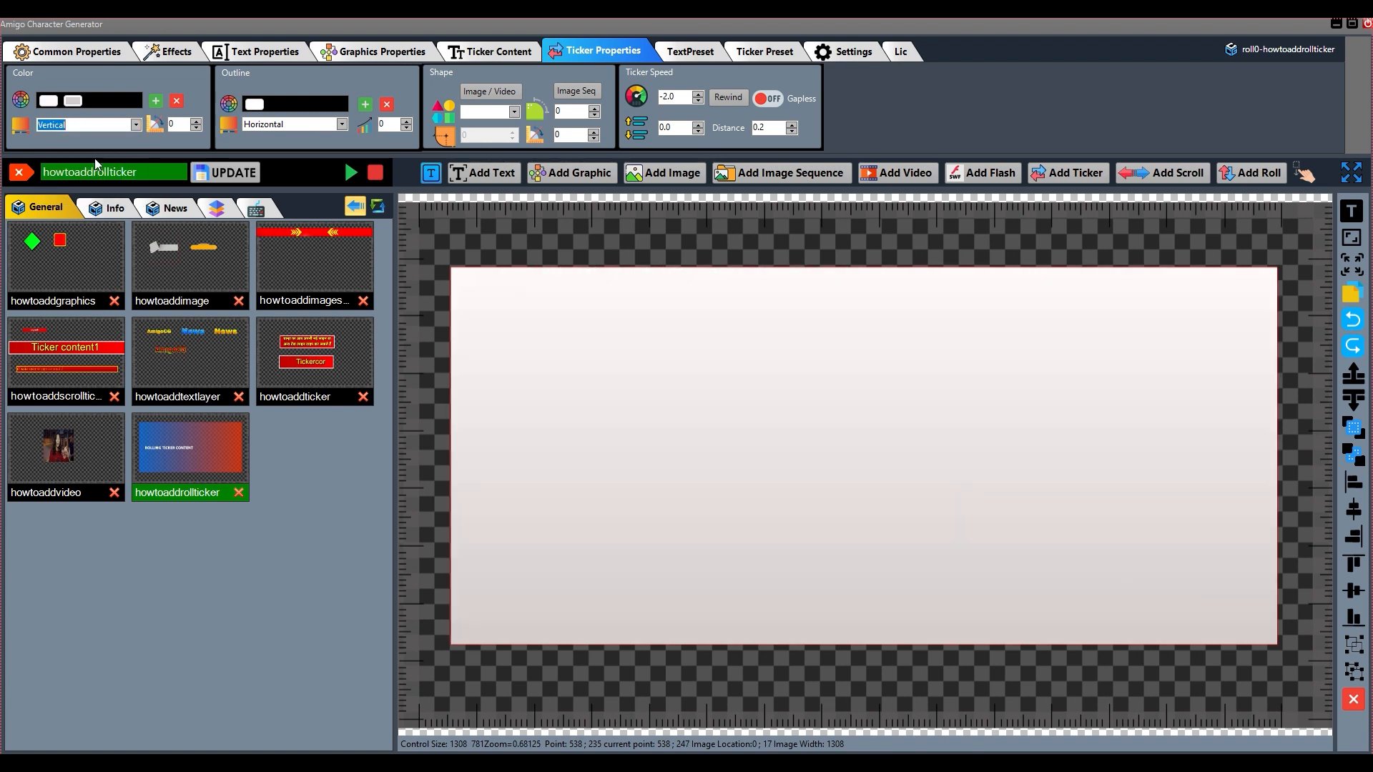
Step: Try a small rotation angle on the ticker's background gradient and reset the angle to 0
click(194, 130)
click(195, 123)
click(195, 123)
click(194, 123)
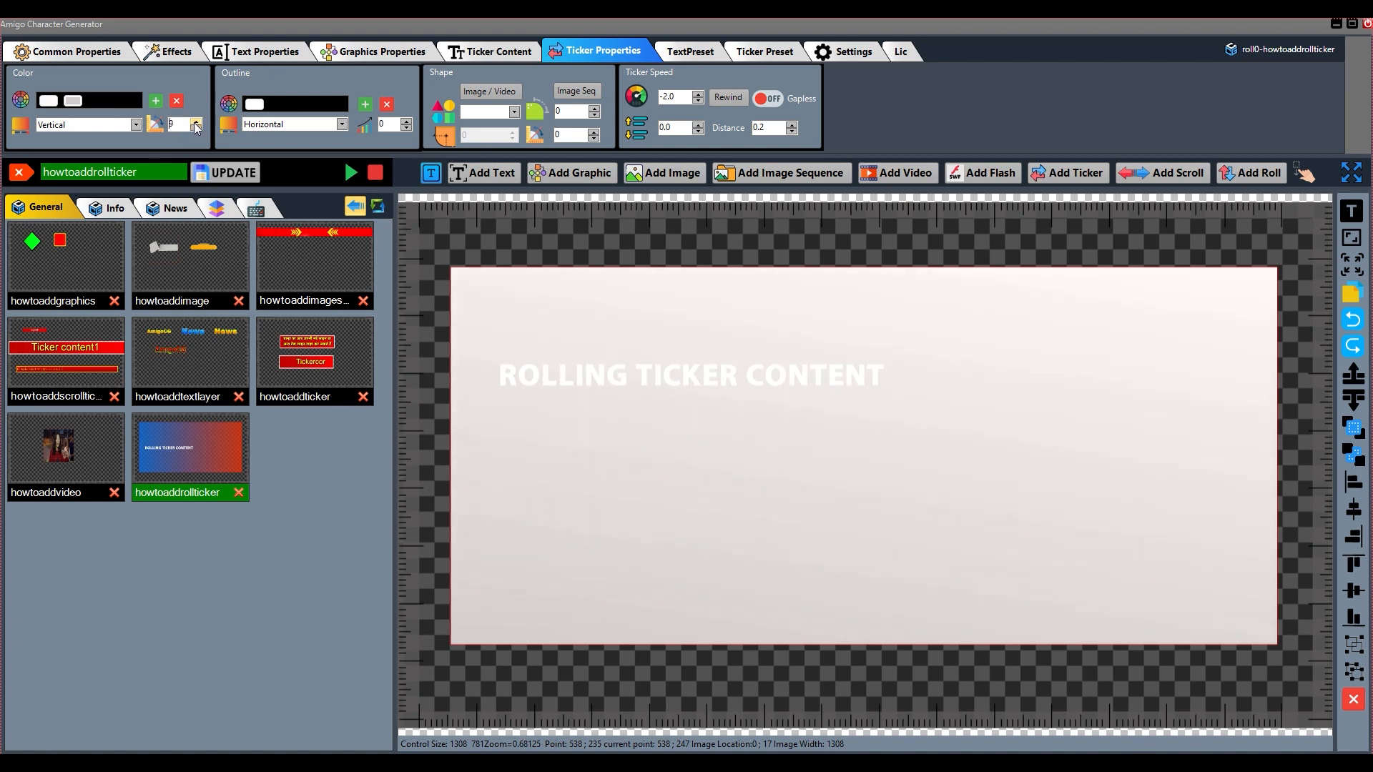
text(0)
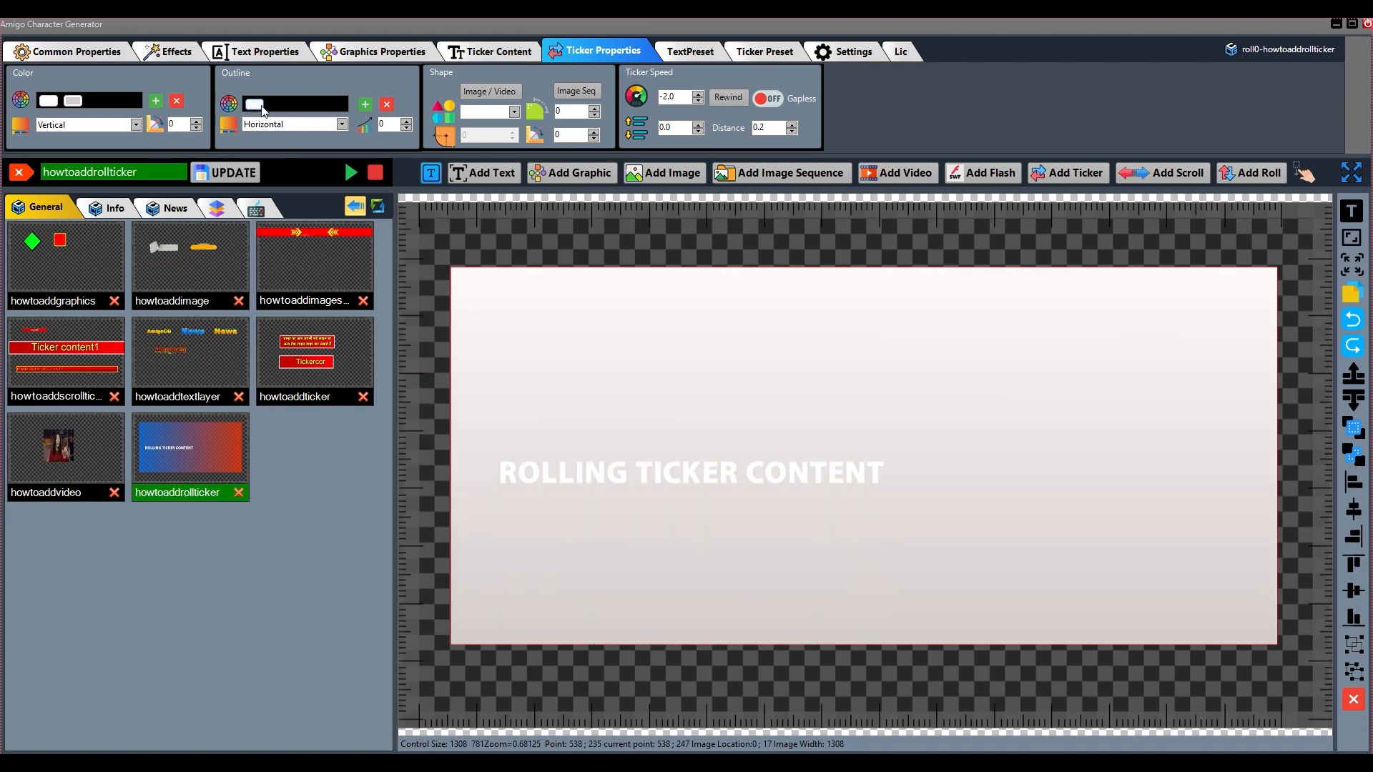
Step: Give the ticker an outline 10 thick with two colours, black and dark grey FF383838
click(366, 106)
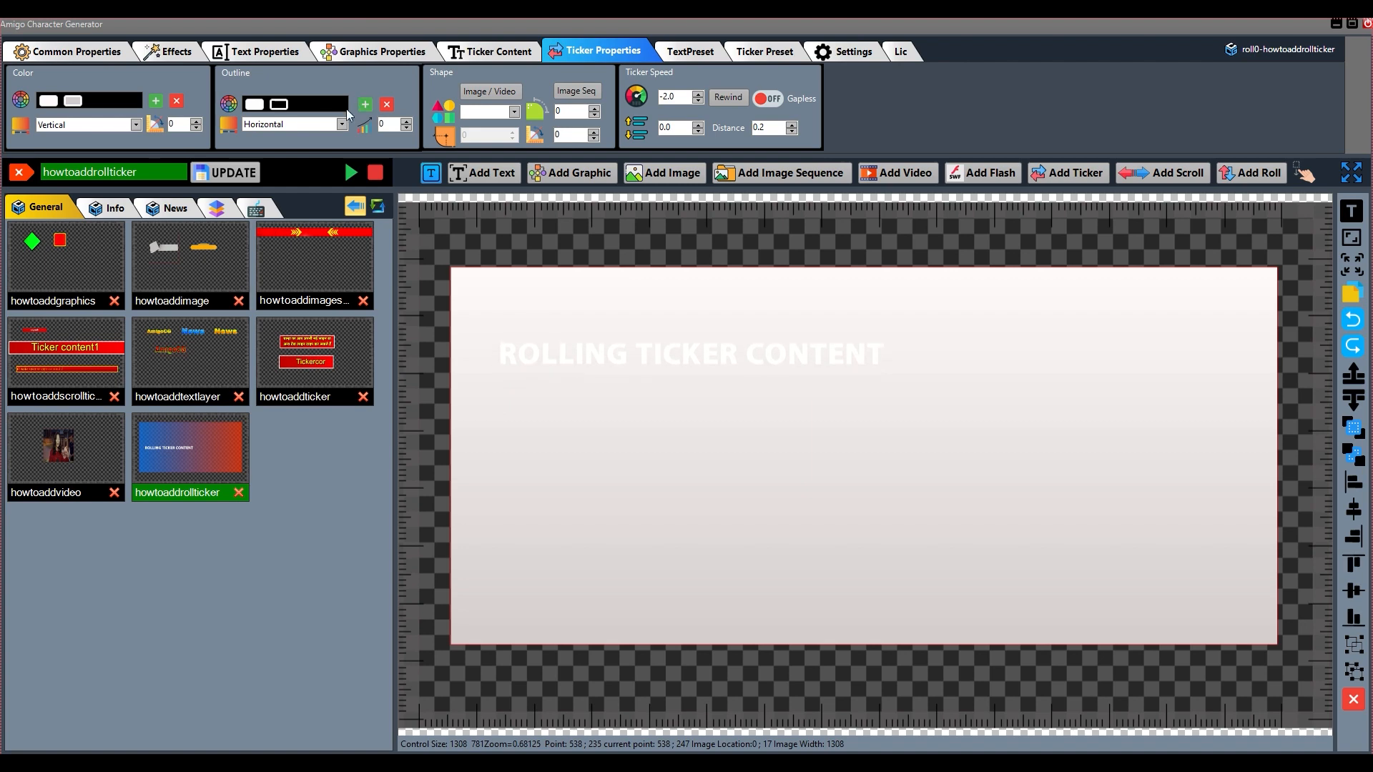
double_click(255, 105)
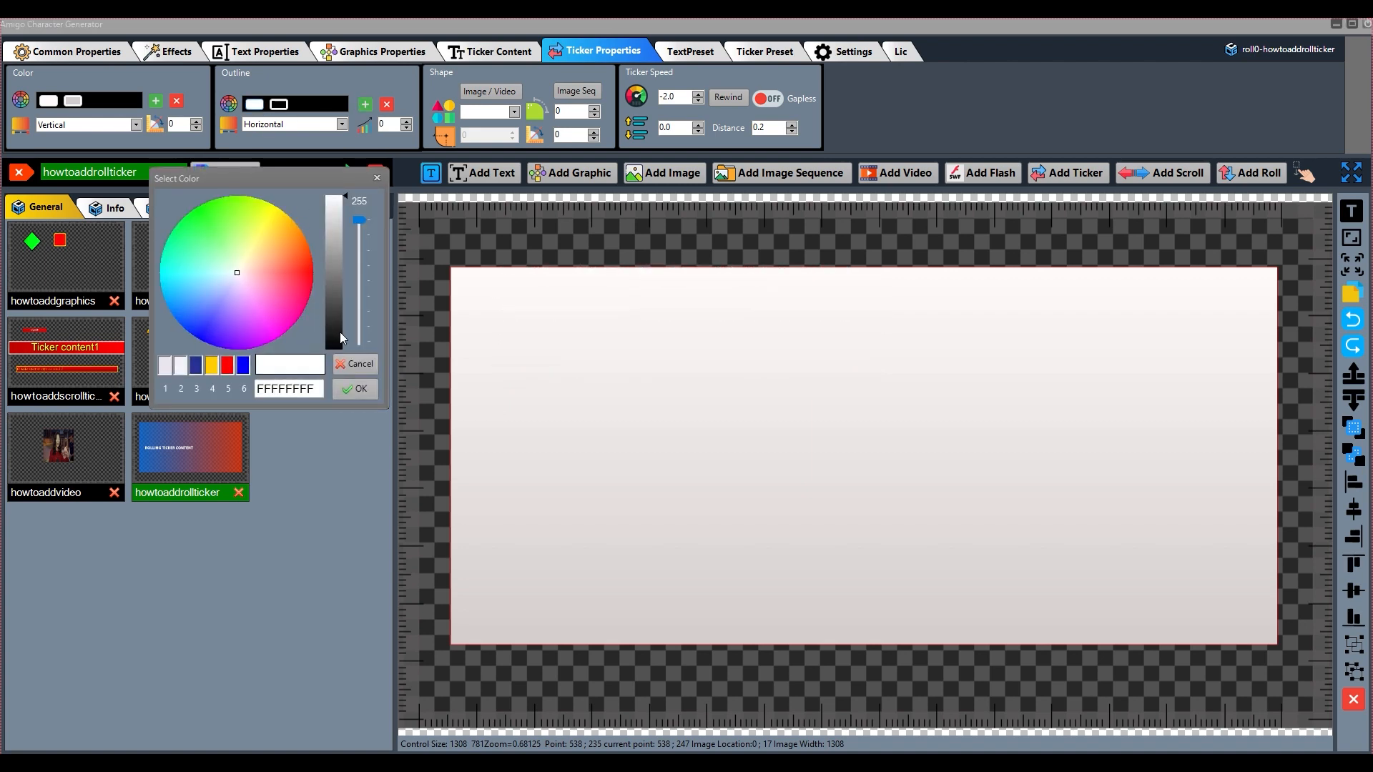
drag(340, 332, 342, 350)
click(354, 389)
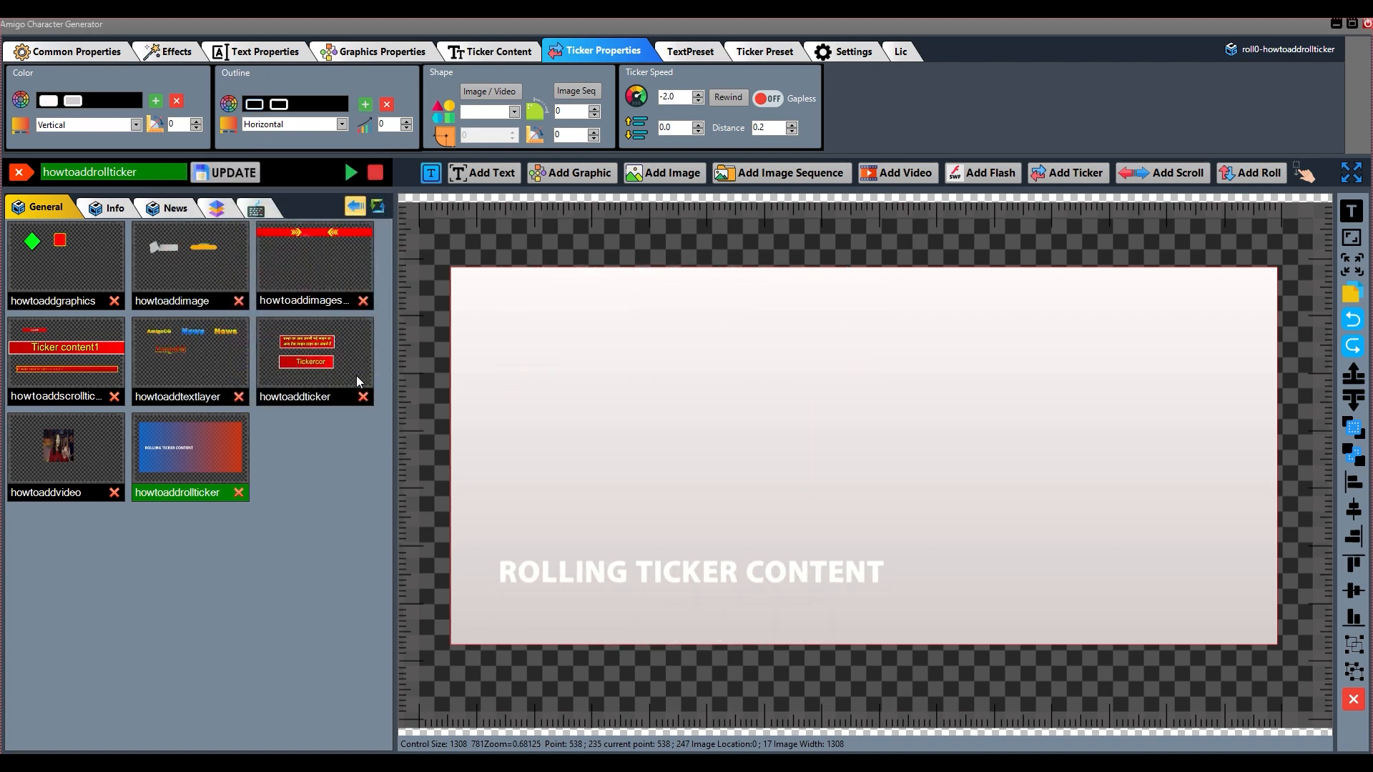
double_click(279, 104)
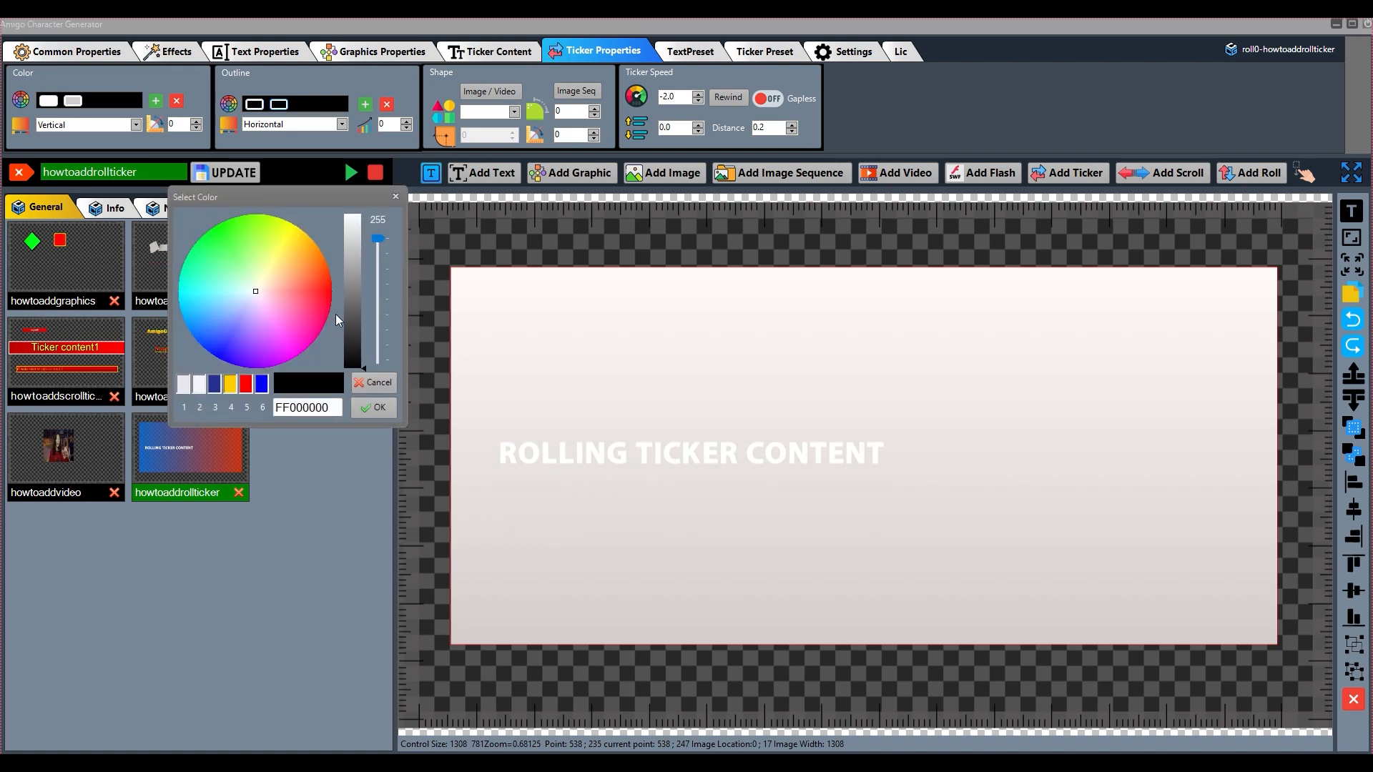
drag(355, 326, 368, 333)
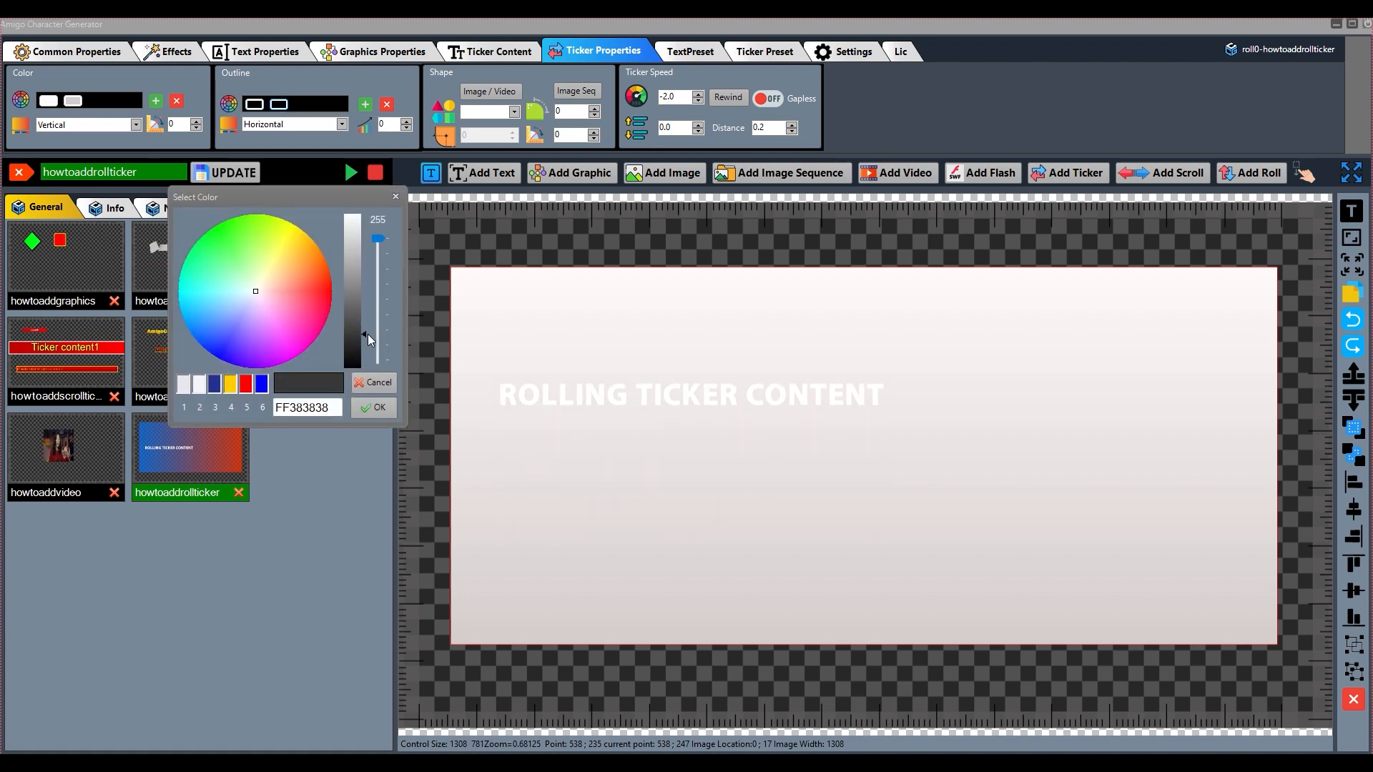
click(372, 407)
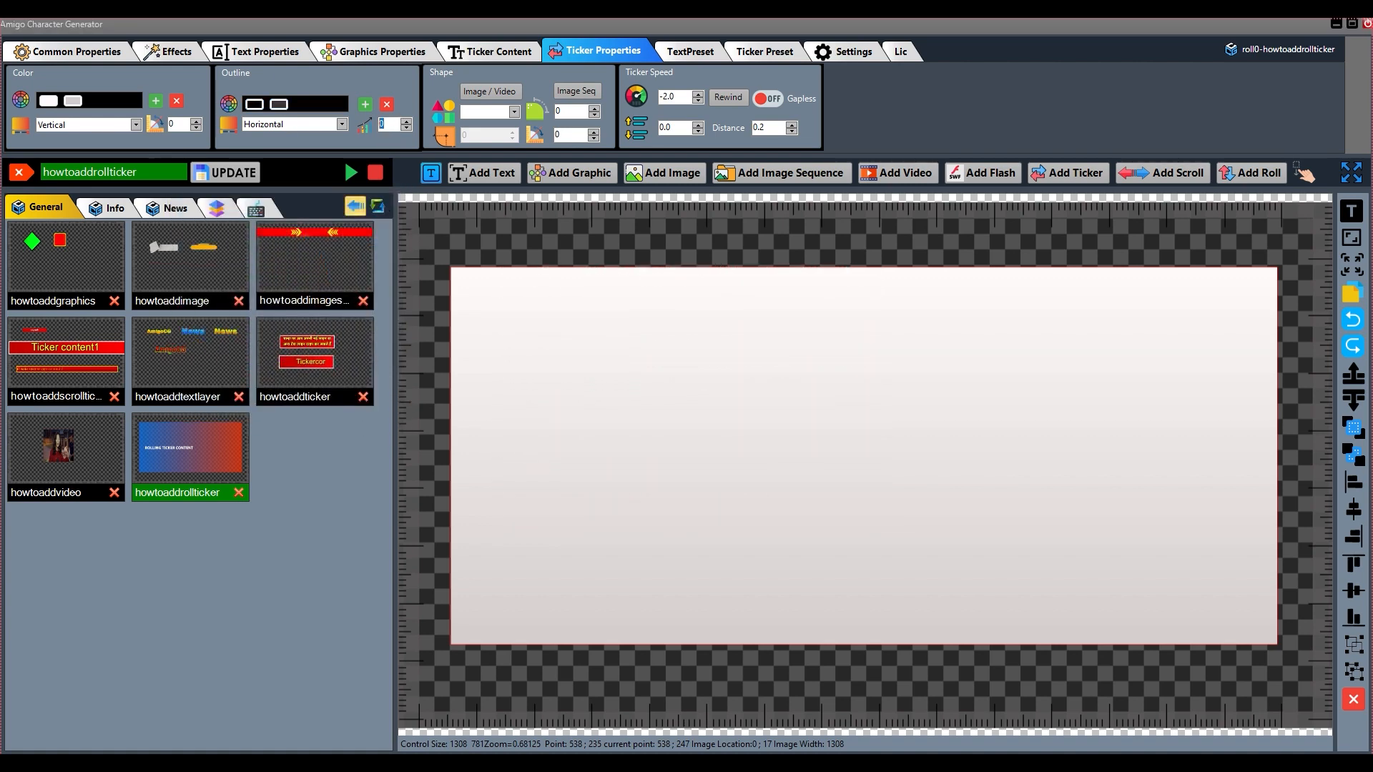
text(10)
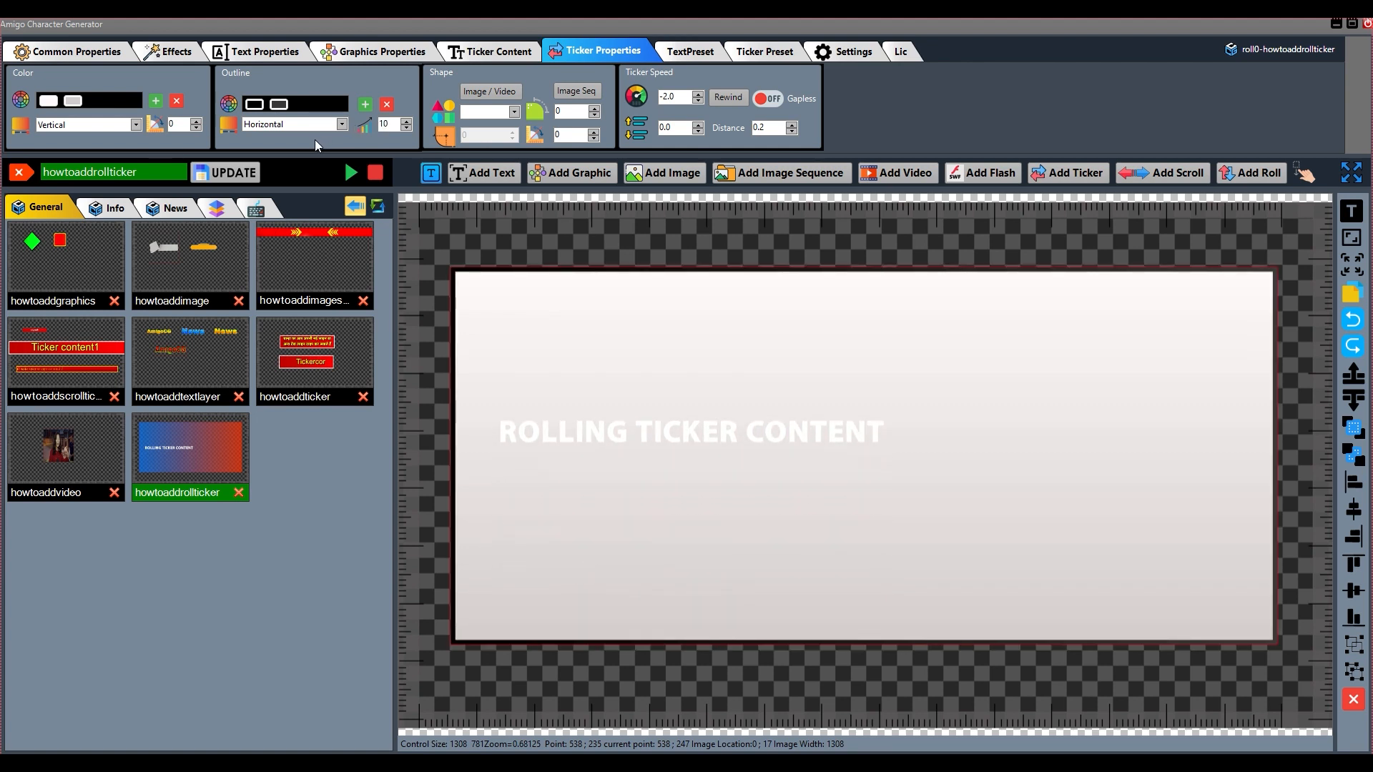
click(342, 124)
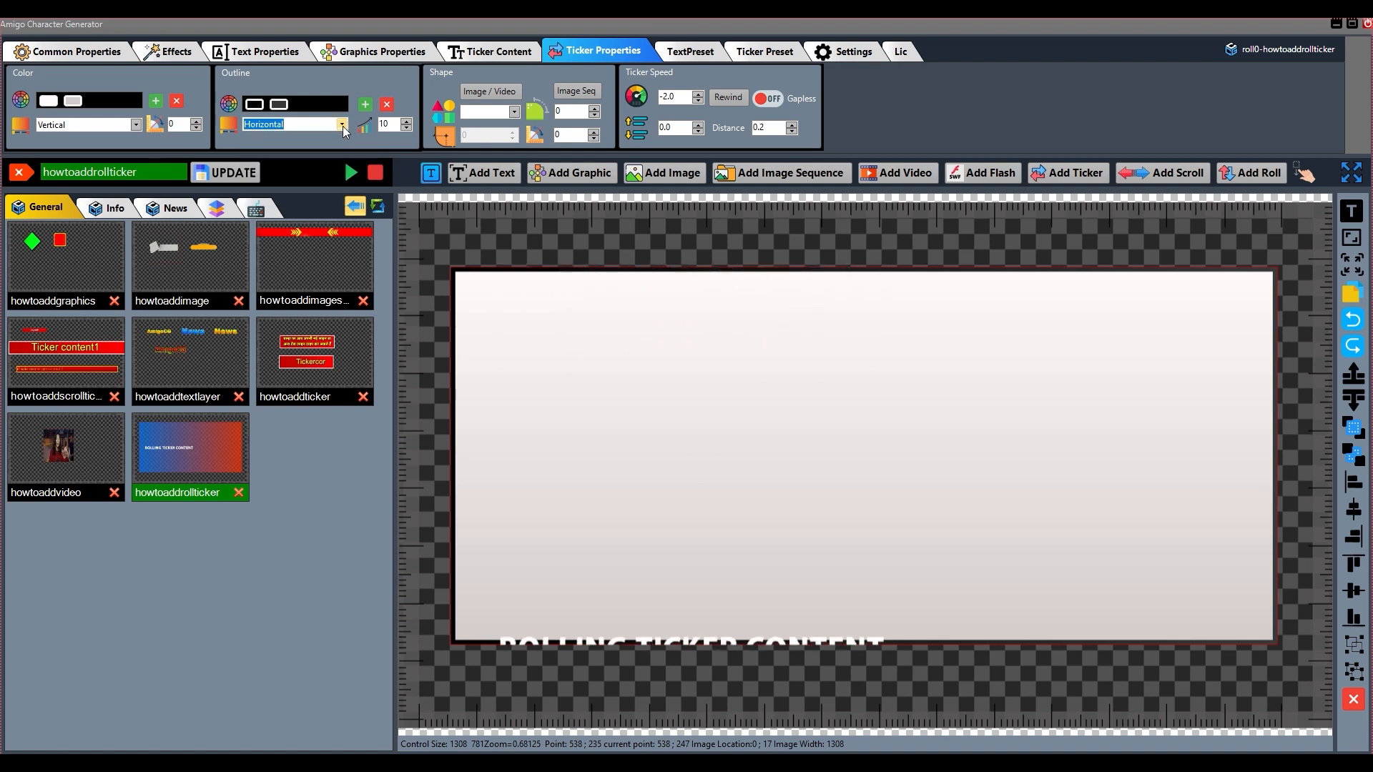
Step: Change the rolling ticker's background shape to block-2
click(514, 112)
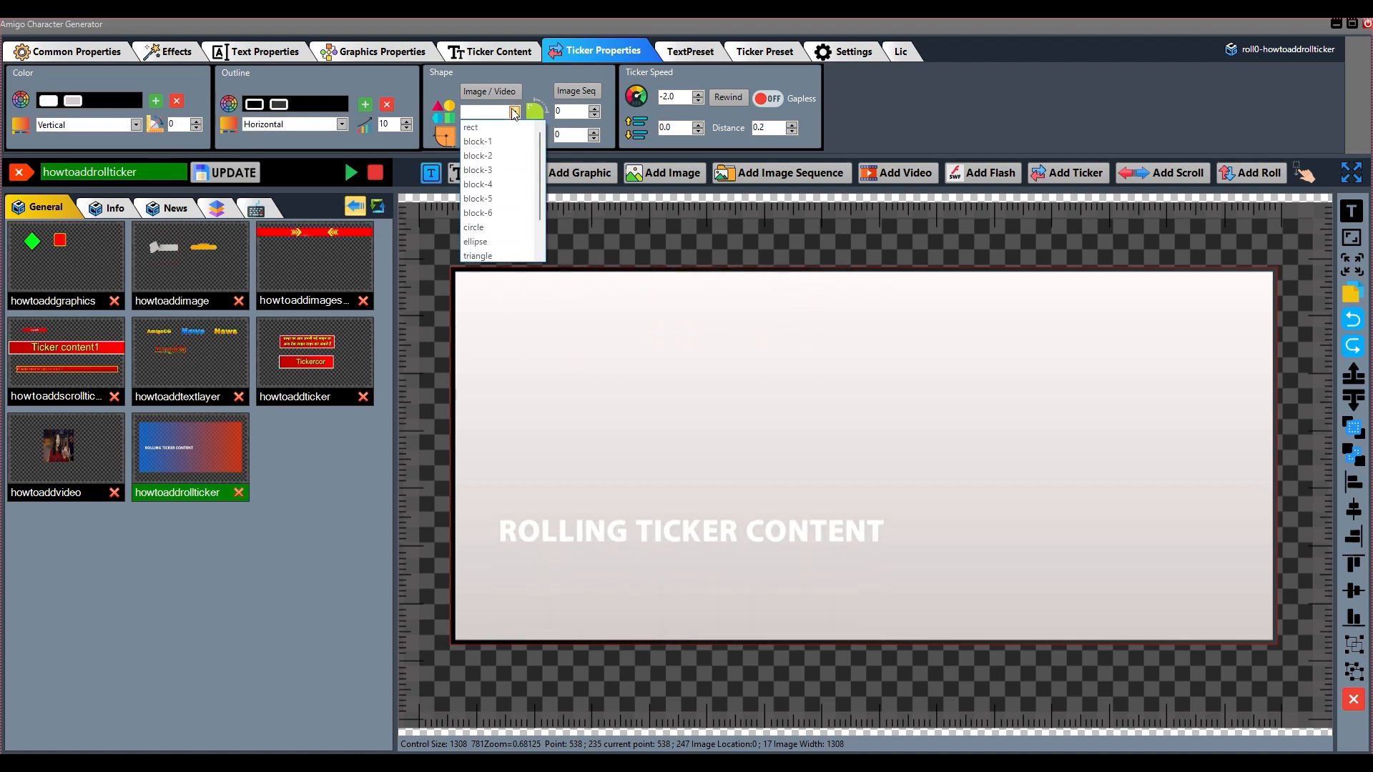
click(500, 141)
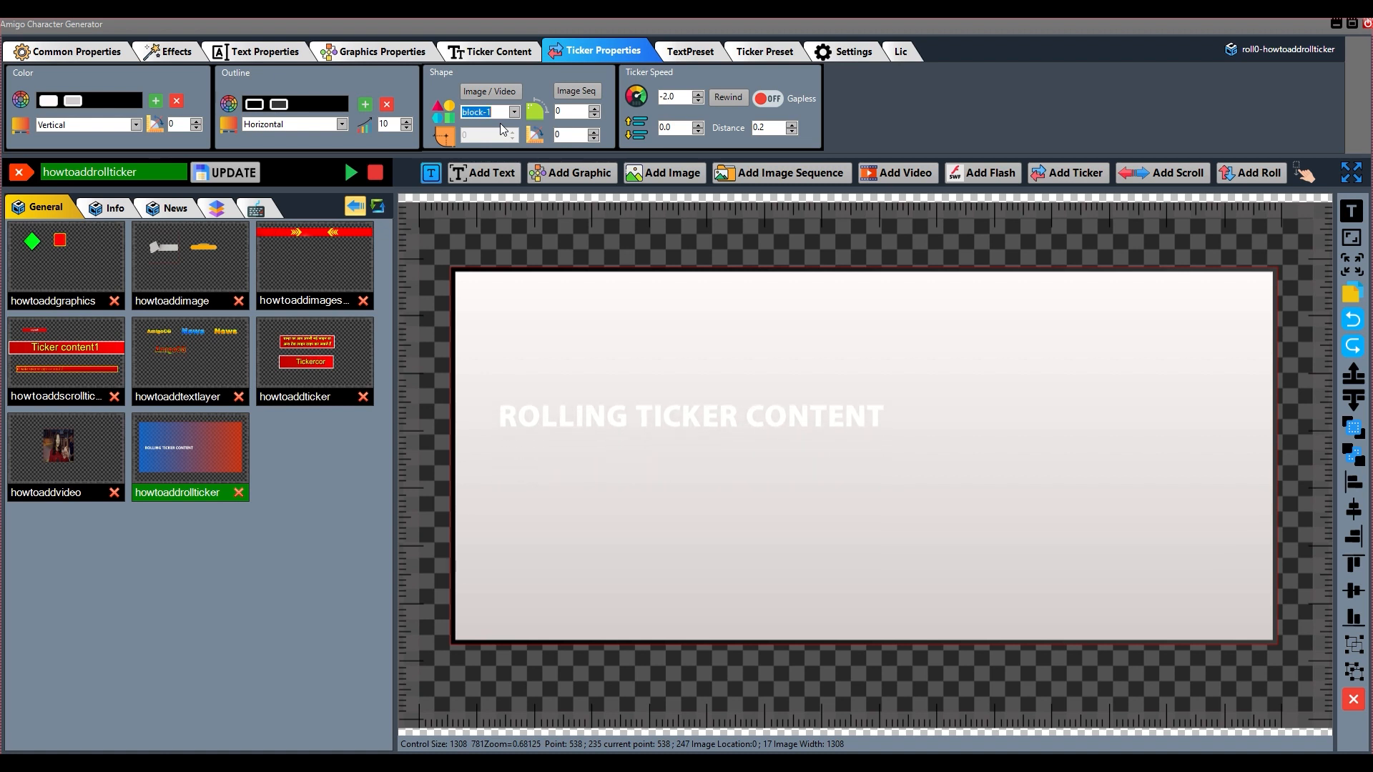
key(Down)
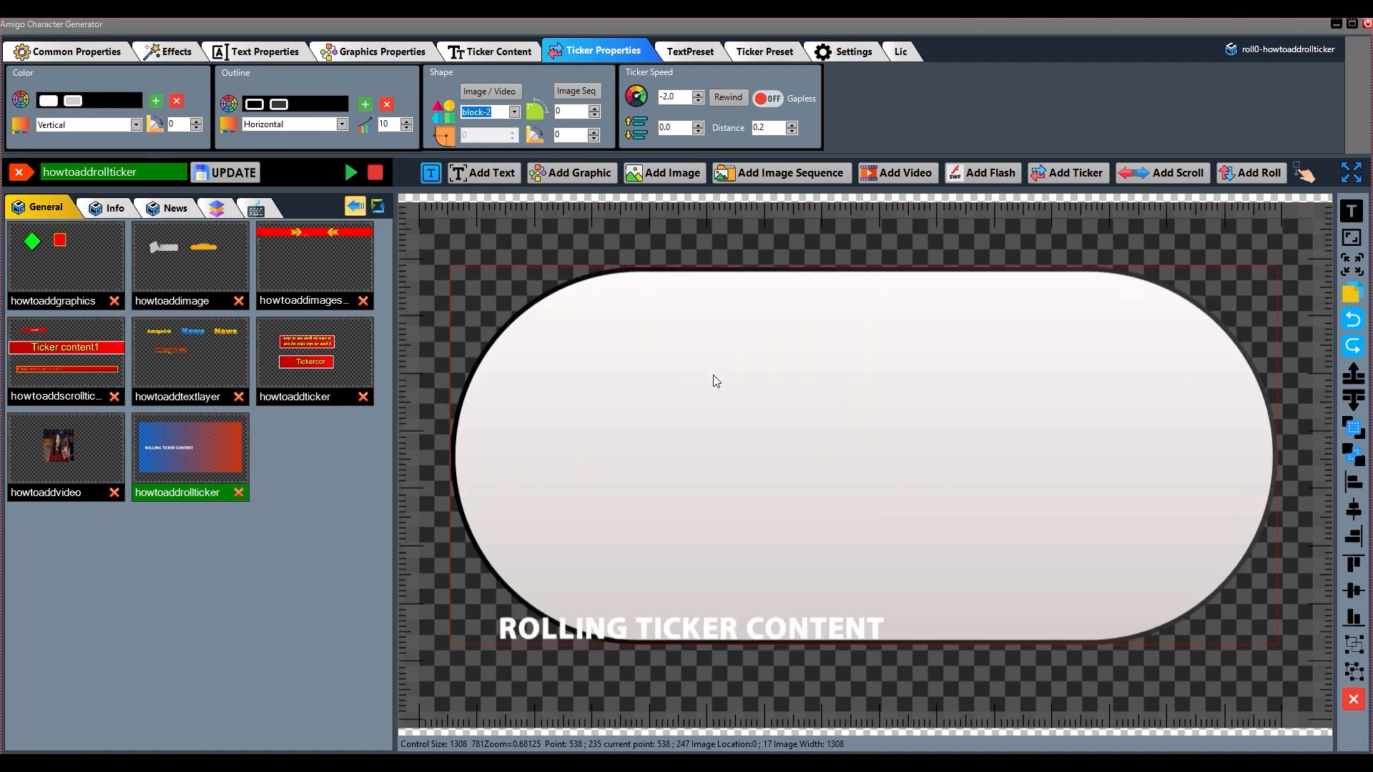
Step: Try raising the ticker shape's corner rounding to 5 and reset it to 0
click(598, 113)
click(598, 113)
click(599, 113)
click(598, 113)
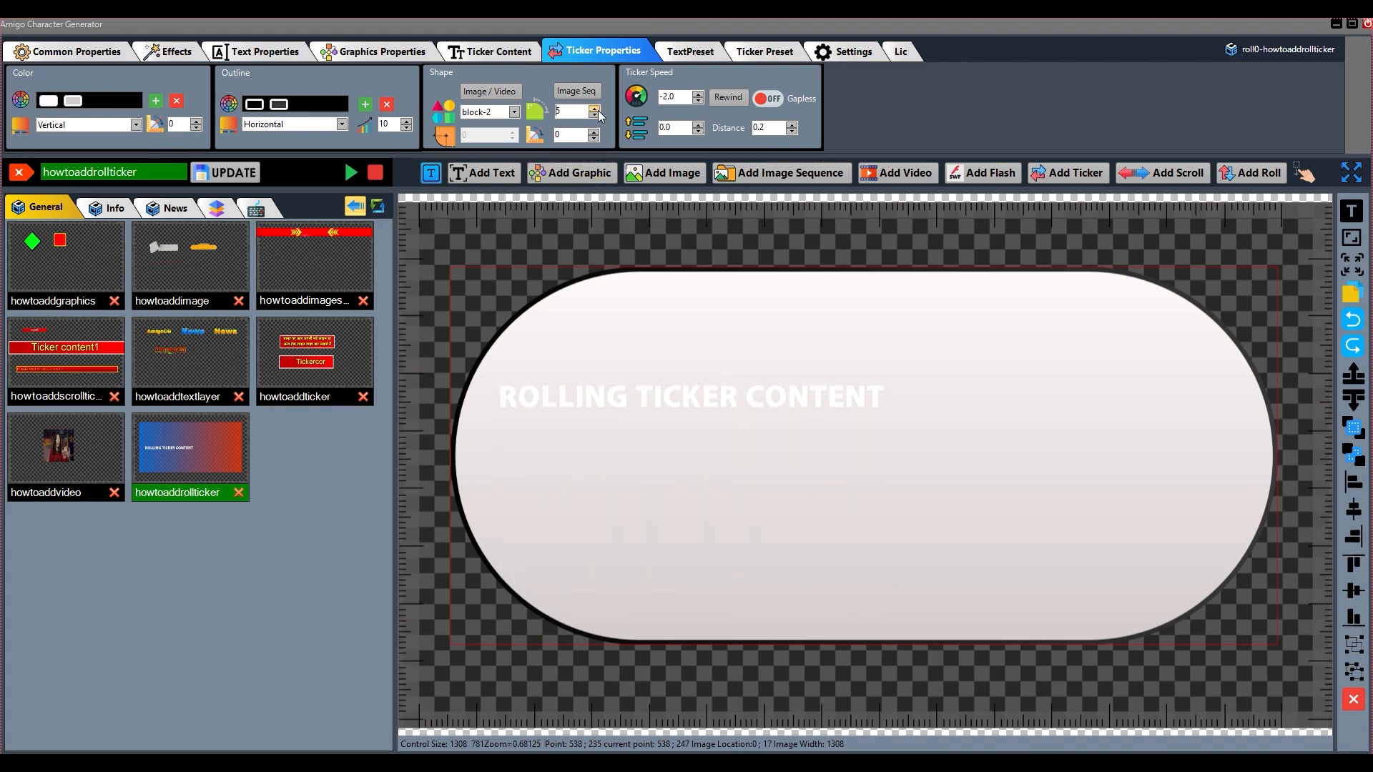
text(0)
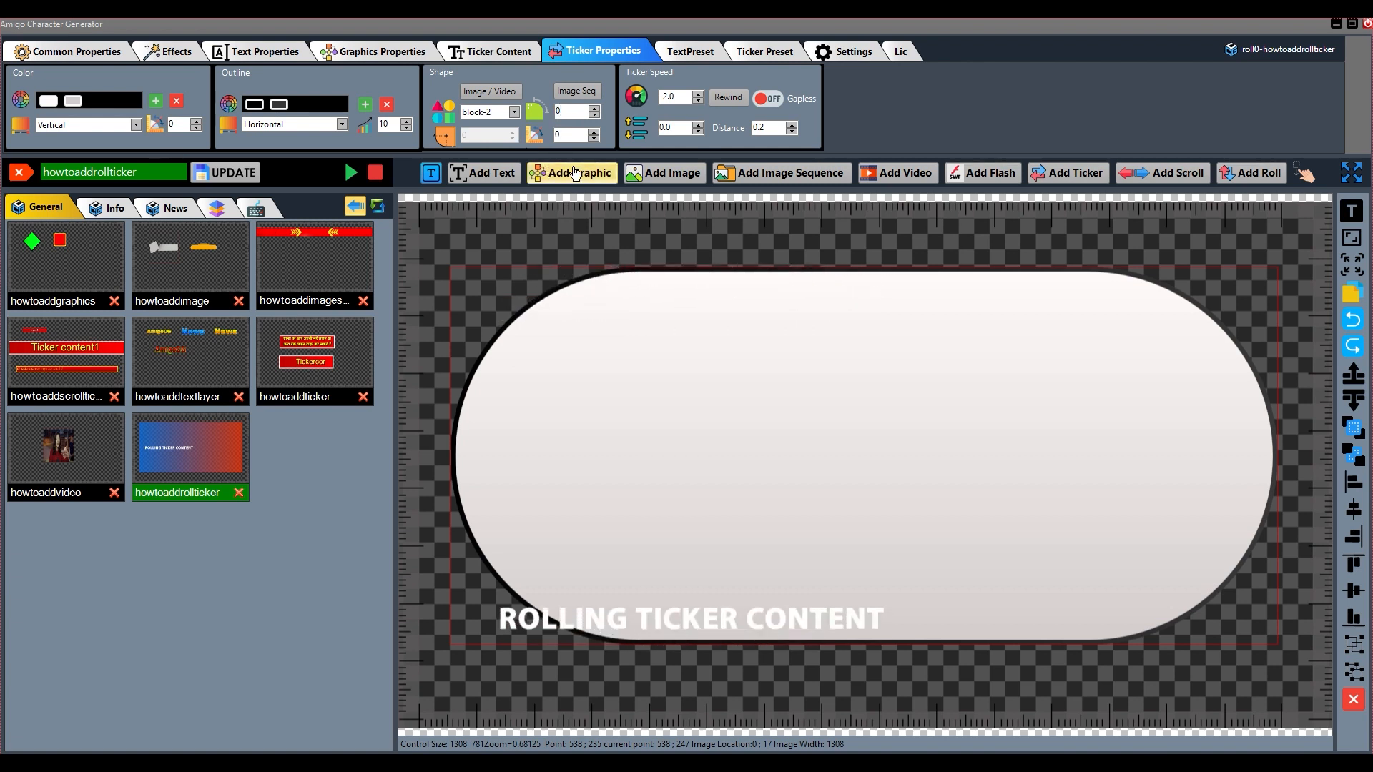
Step: Rotate the ticker's background shape a few degrees clockwise by raising its shape angle
click(592, 132)
click(593, 131)
click(592, 133)
click(592, 132)
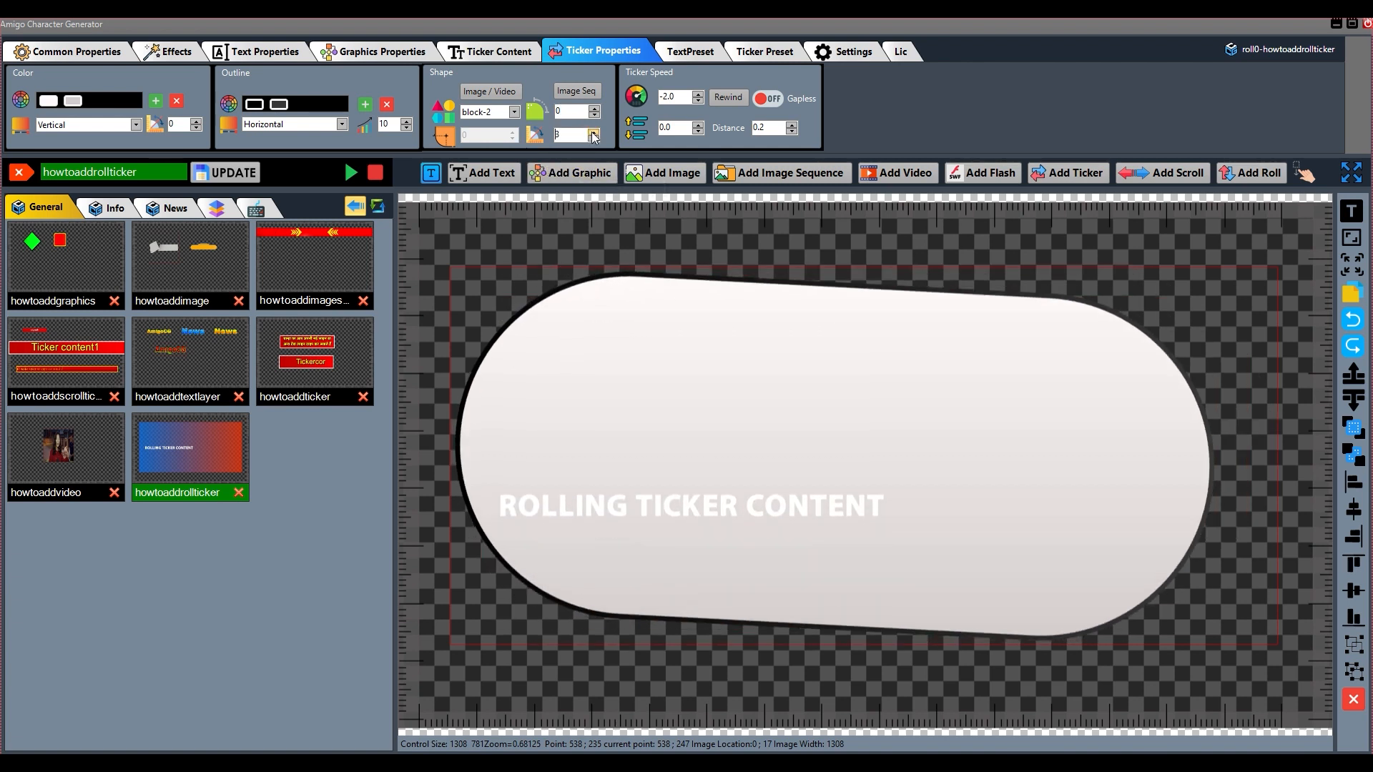
Step: Reset the ticker background's shape angle to 0 and set the ticker speed to -4.0
click(592, 133)
click(592, 132)
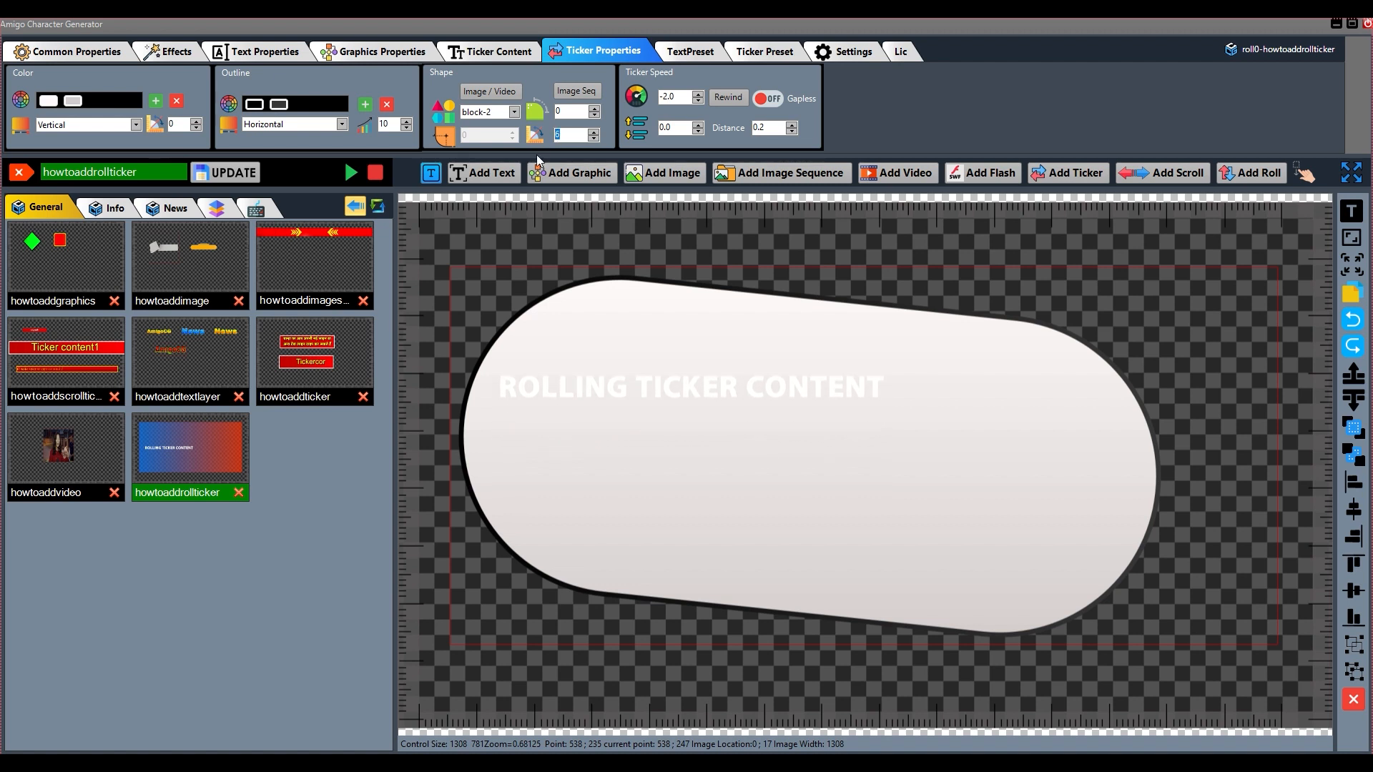
key(Return)
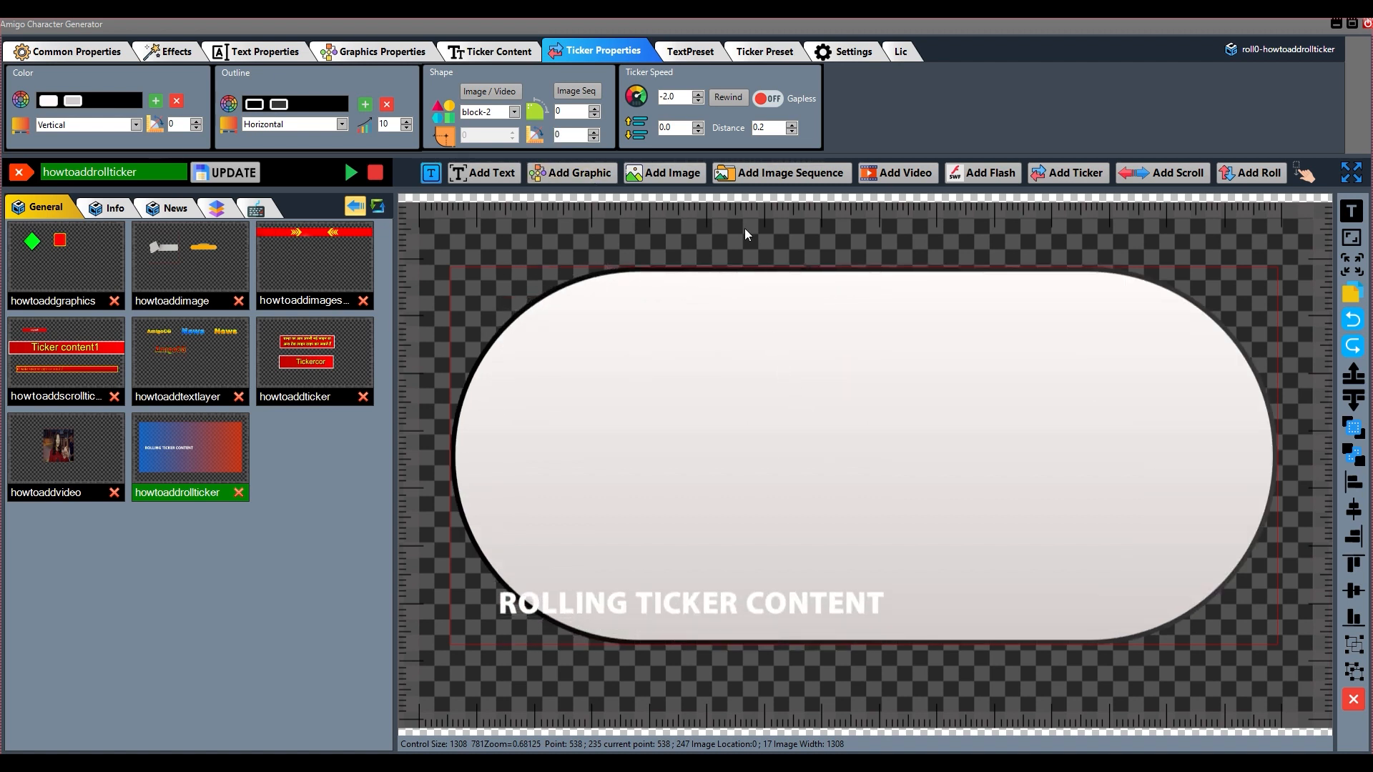
double_click(673, 96)
text(-)
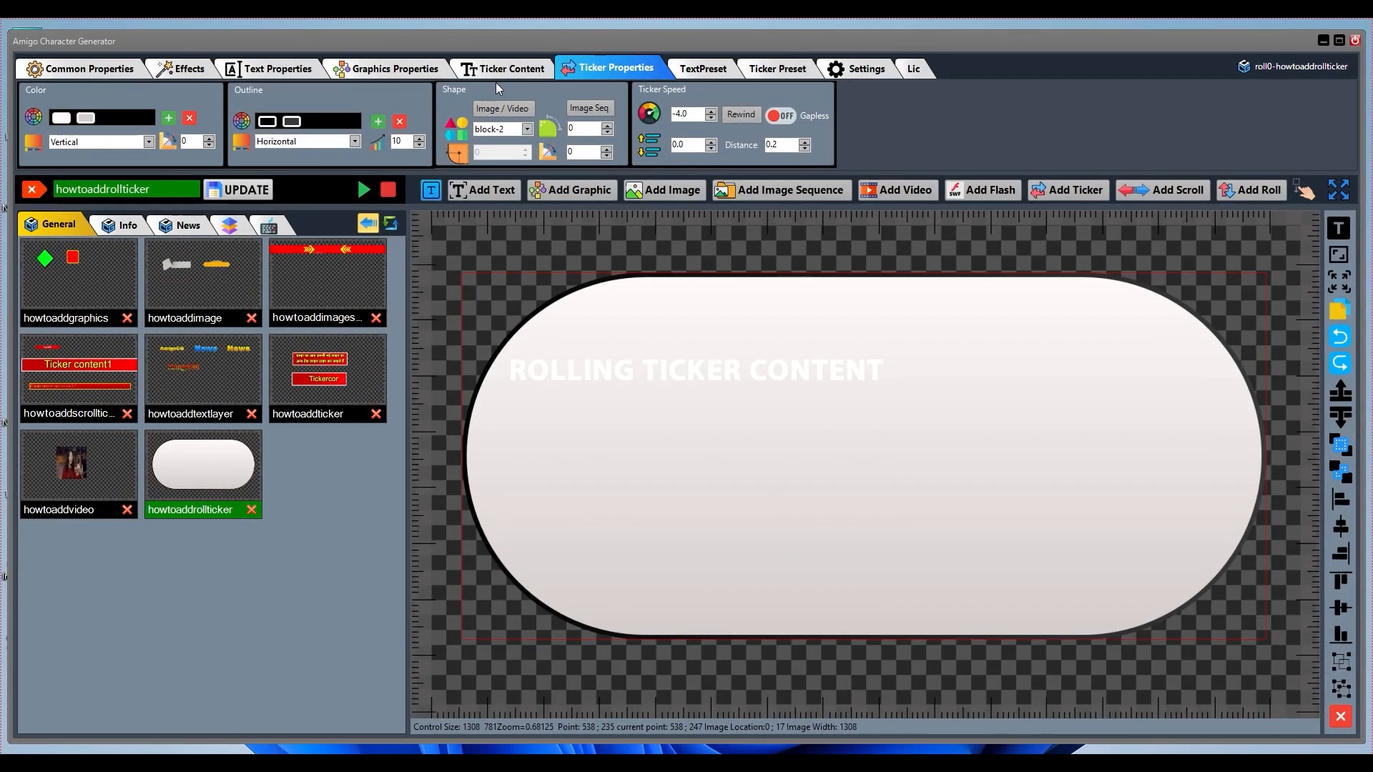
Step: Give the ticker content text a horizontal two-colour gradient from black FF000000 to dark blue FF00014F
click(496, 72)
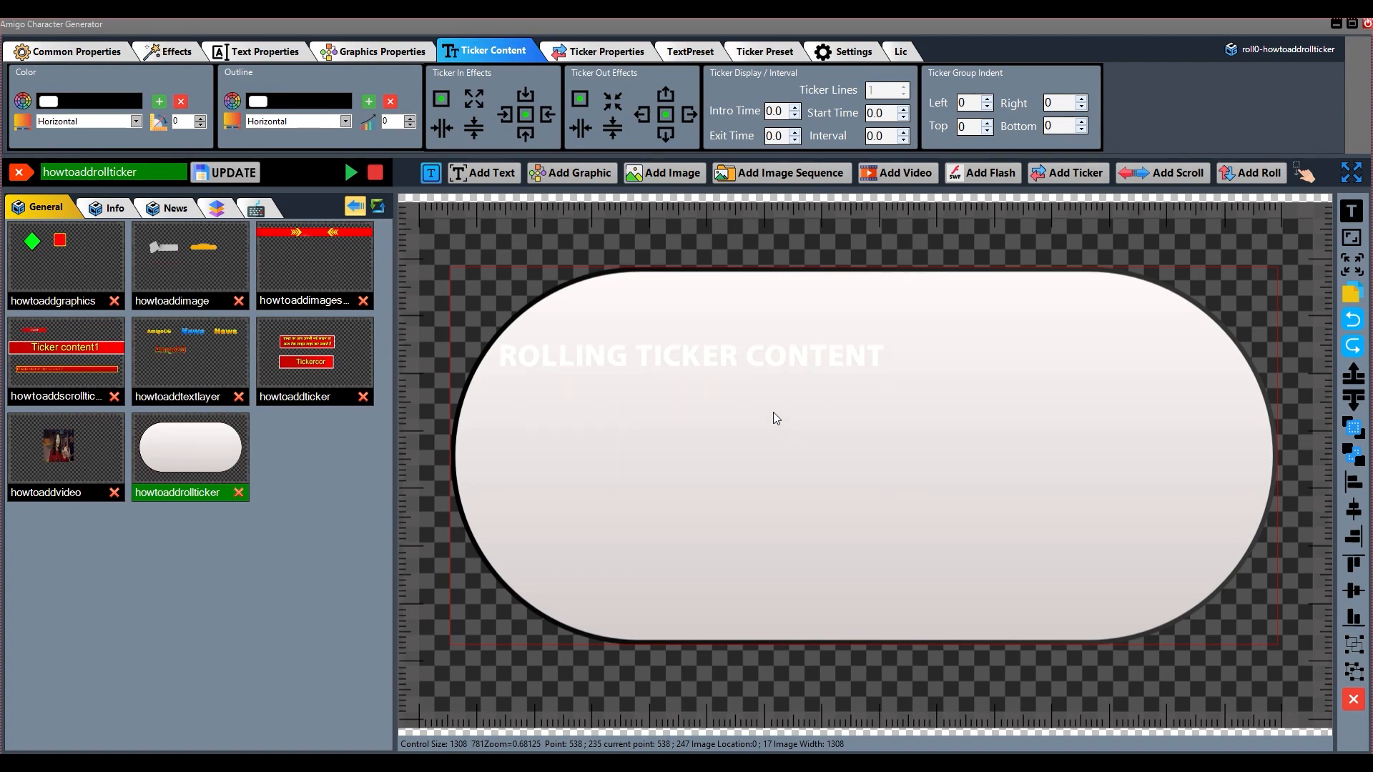
click(48, 104)
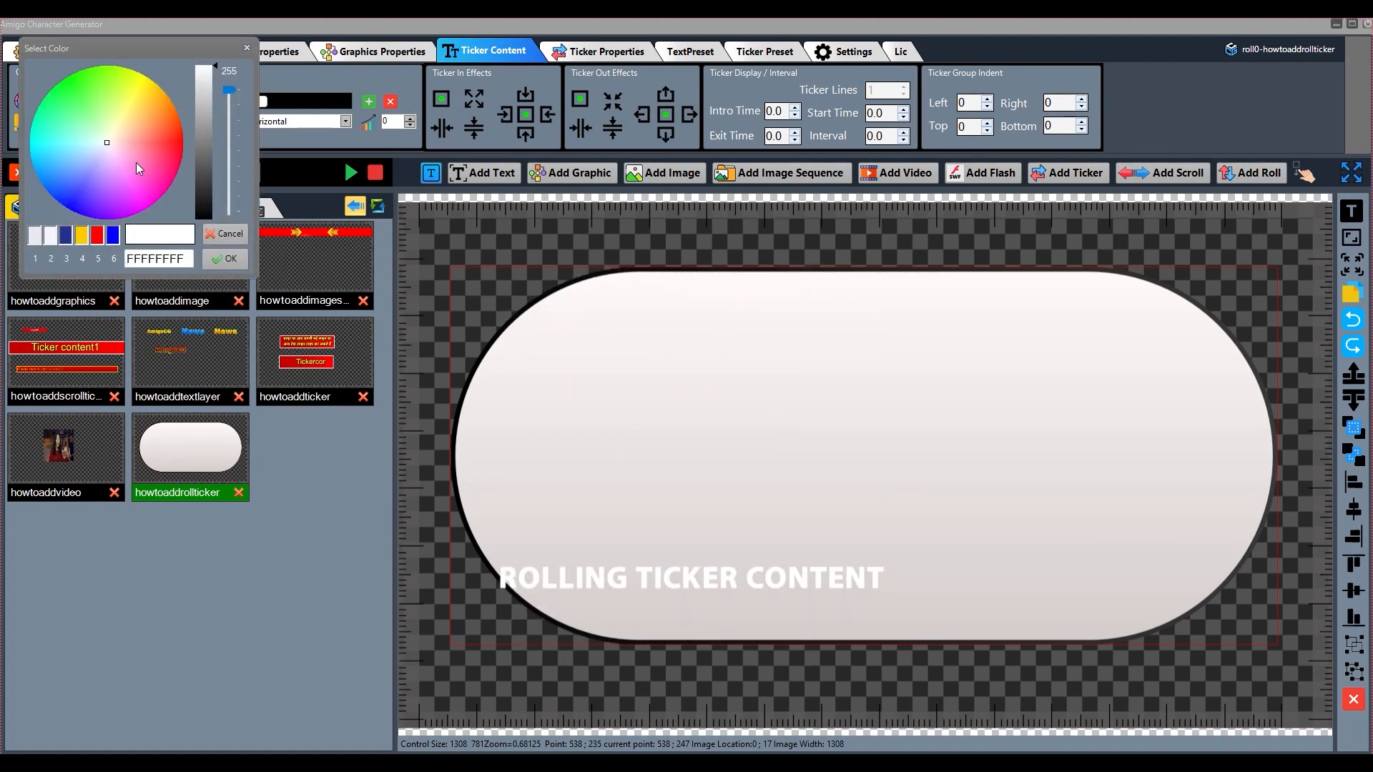
click(219, 252)
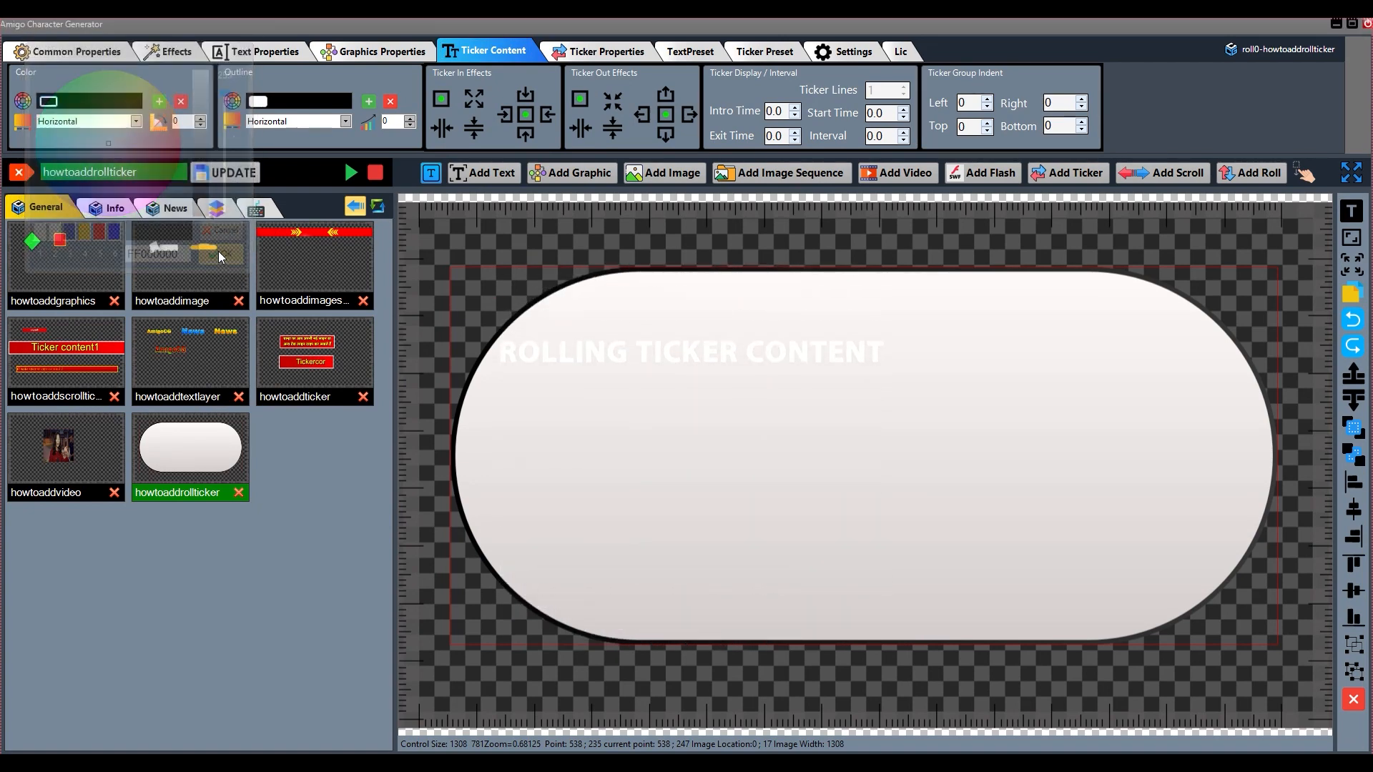
click(159, 105)
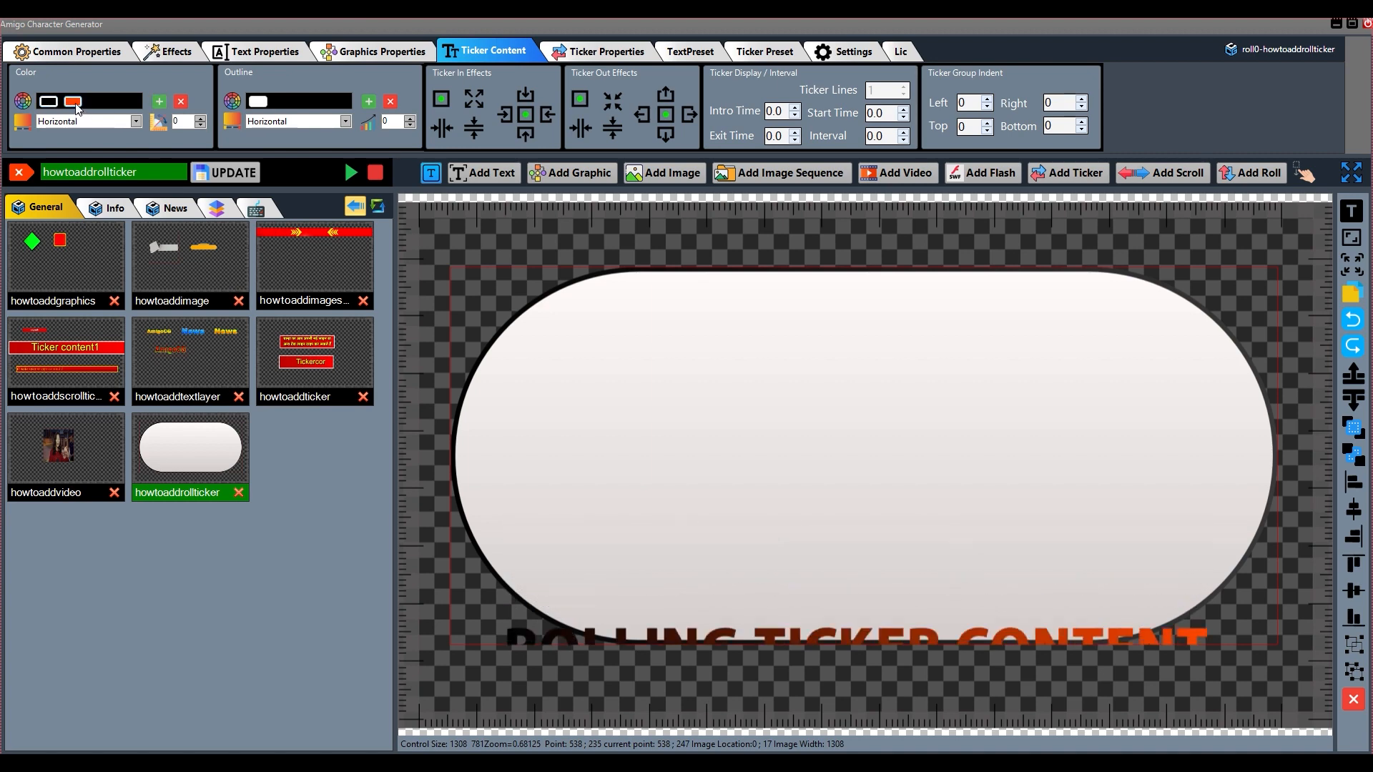
click(85, 226)
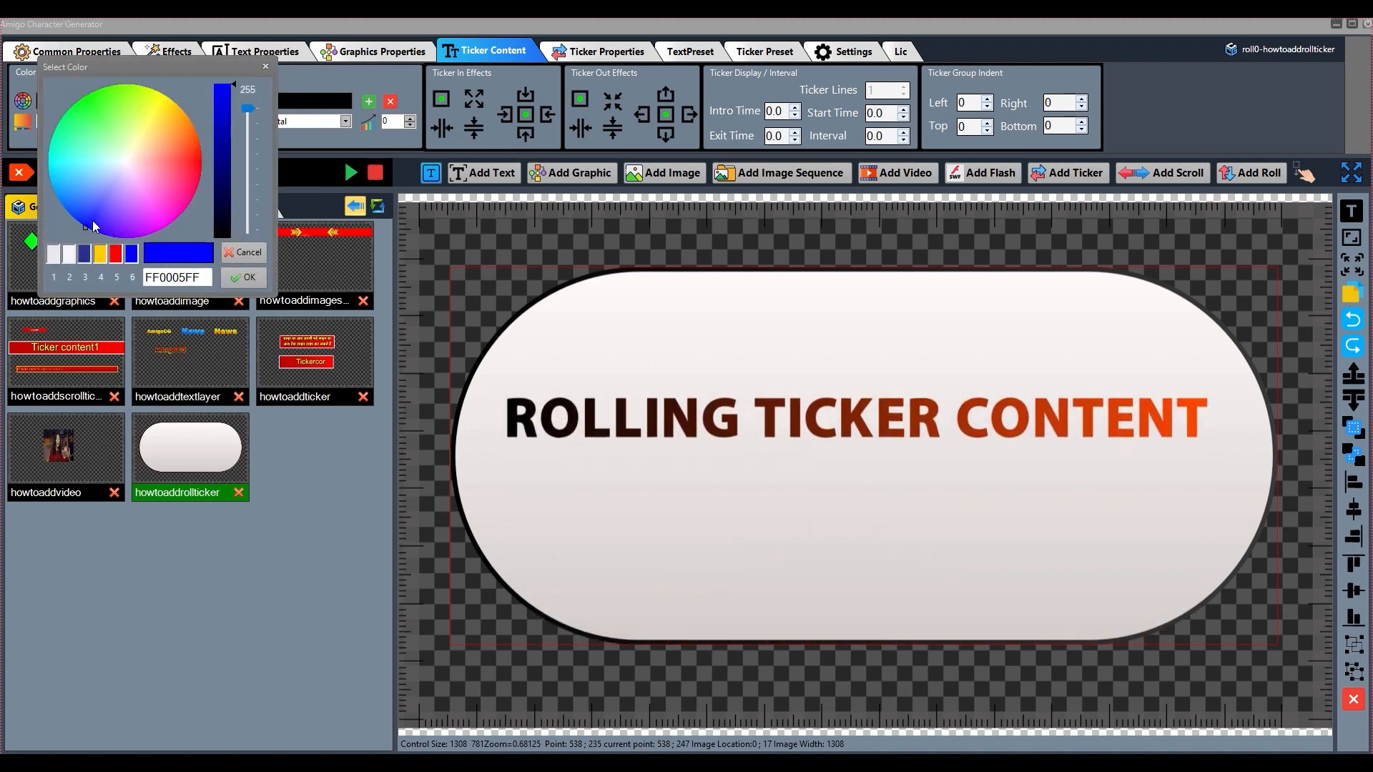
click(229, 190)
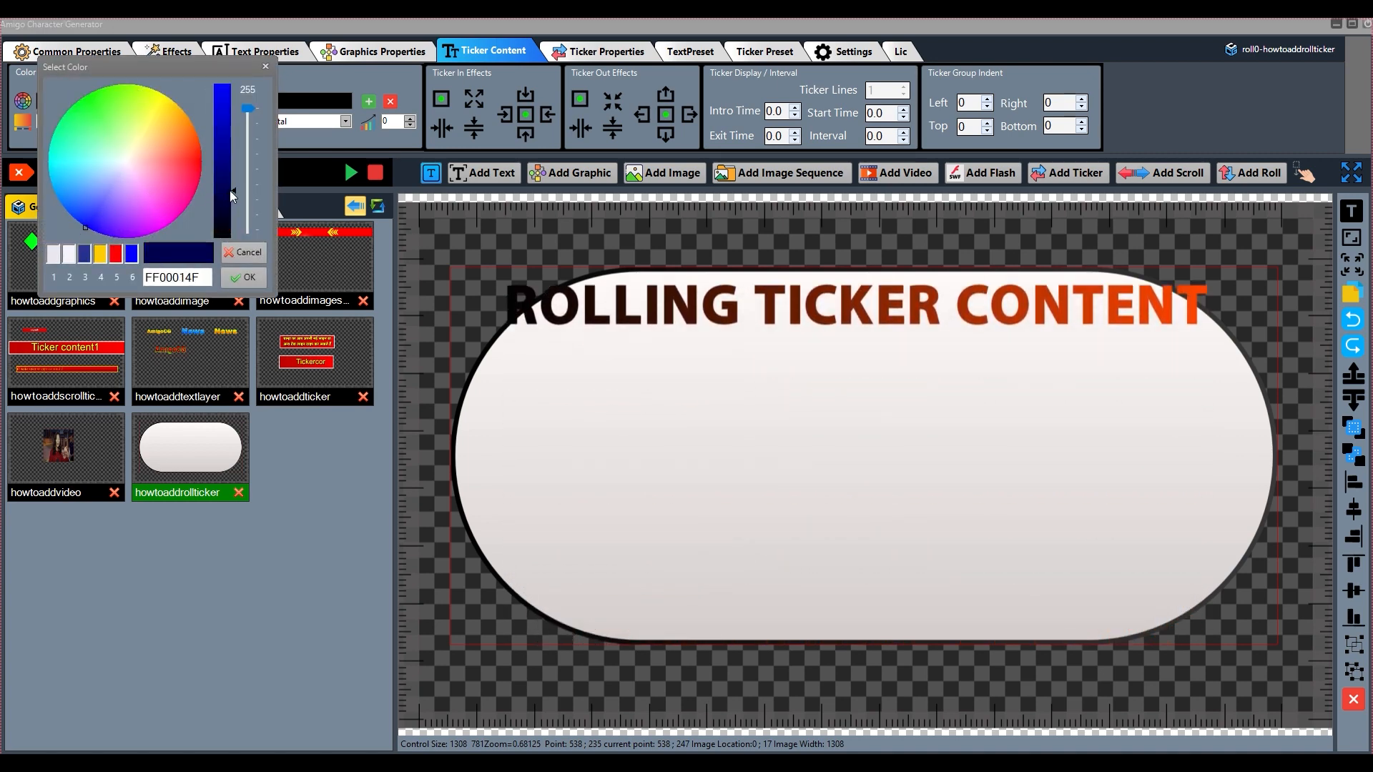
click(248, 279)
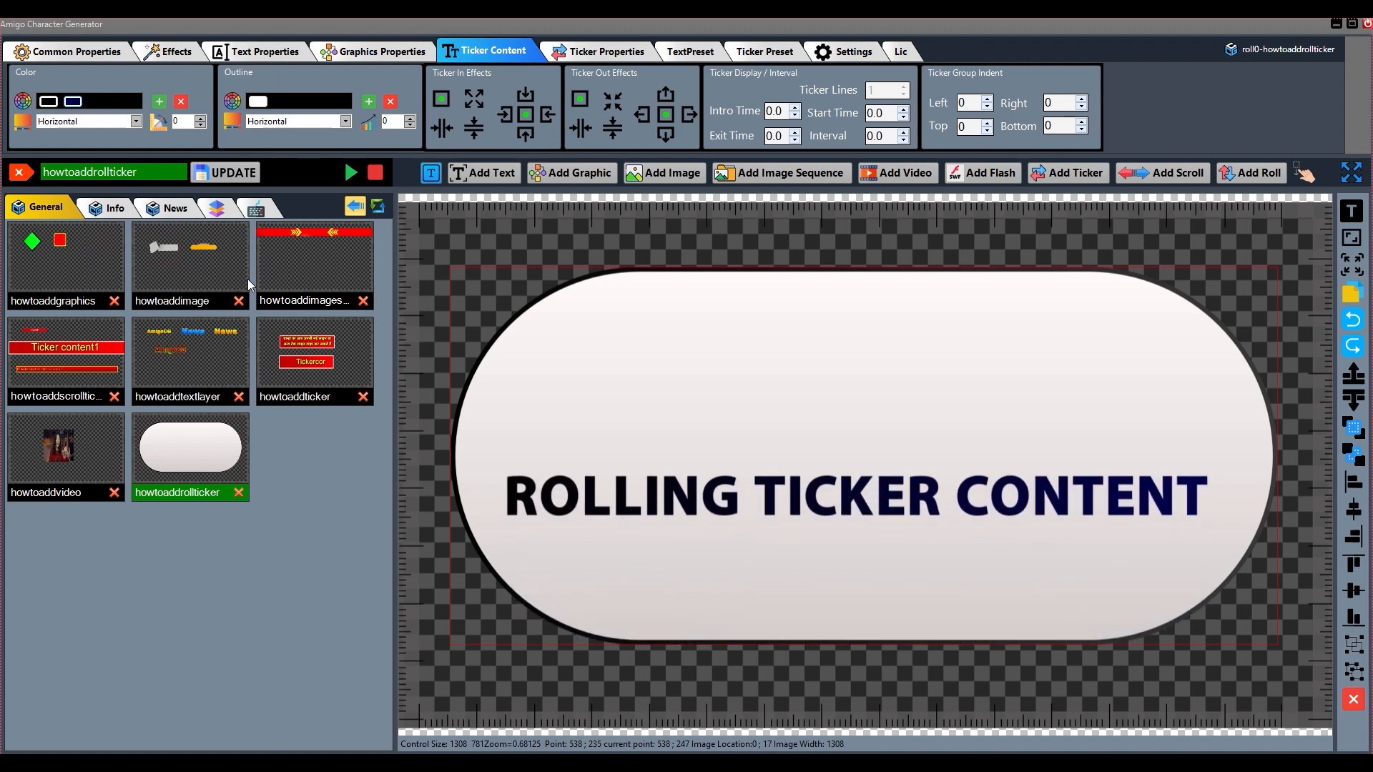
click(135, 121)
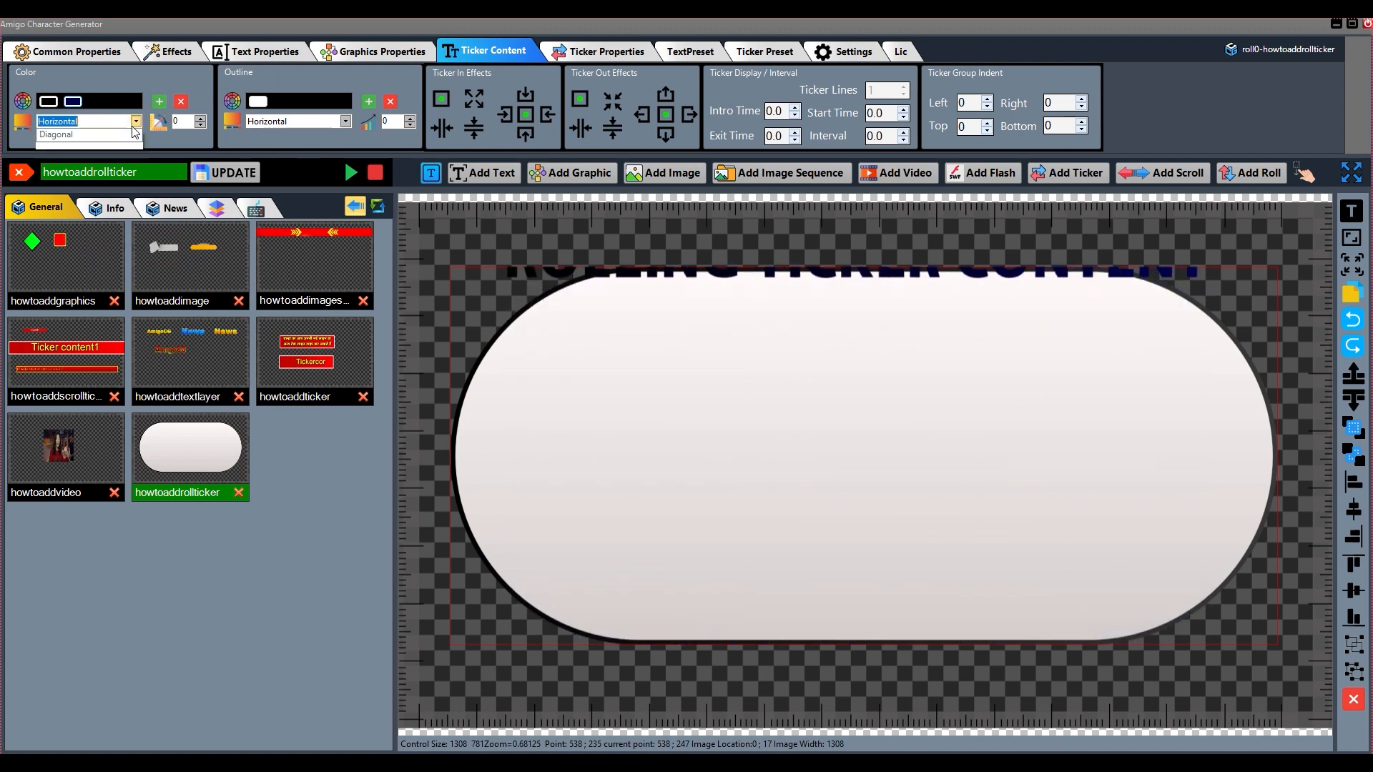
click(131, 126)
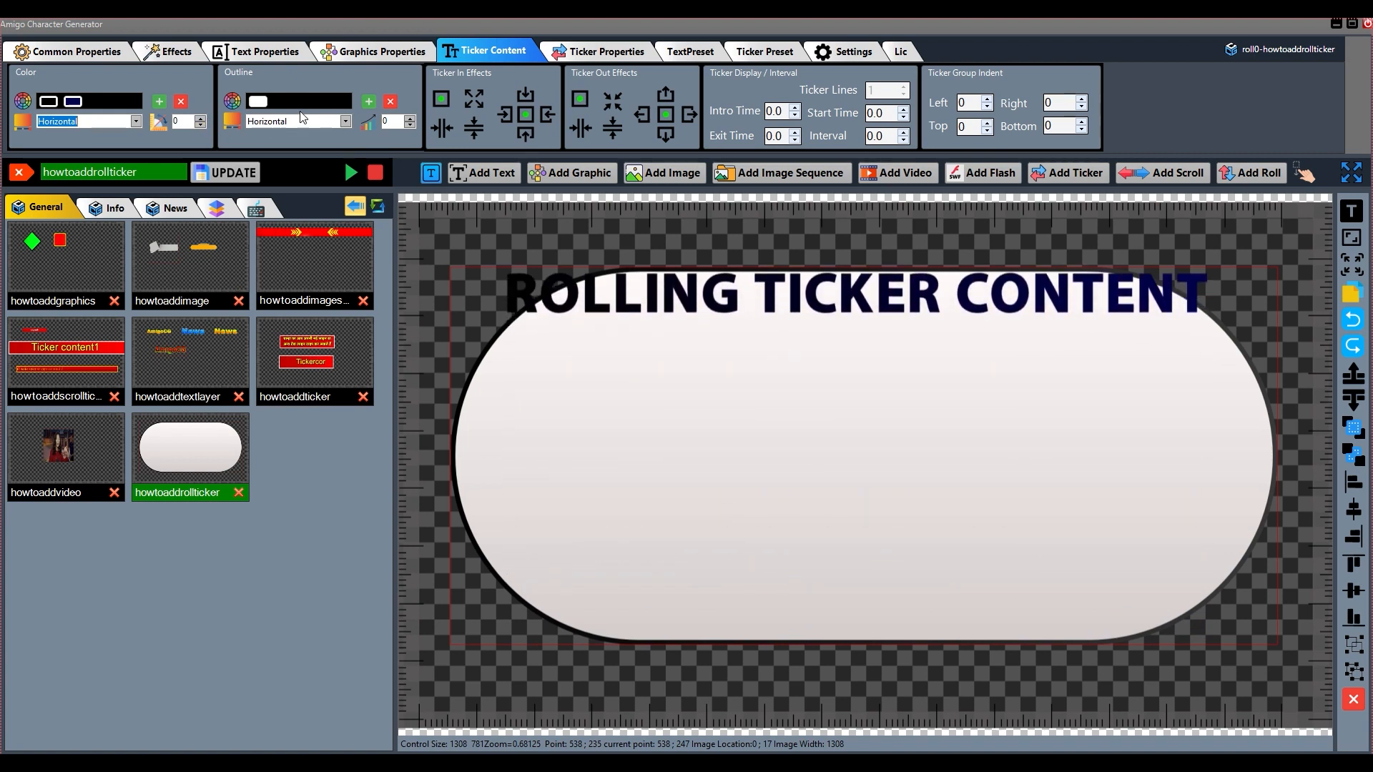
Step: Give the ticker content text a dark red outline with a thickness of 8
click(262, 101)
drag(209, 182, 239, 182)
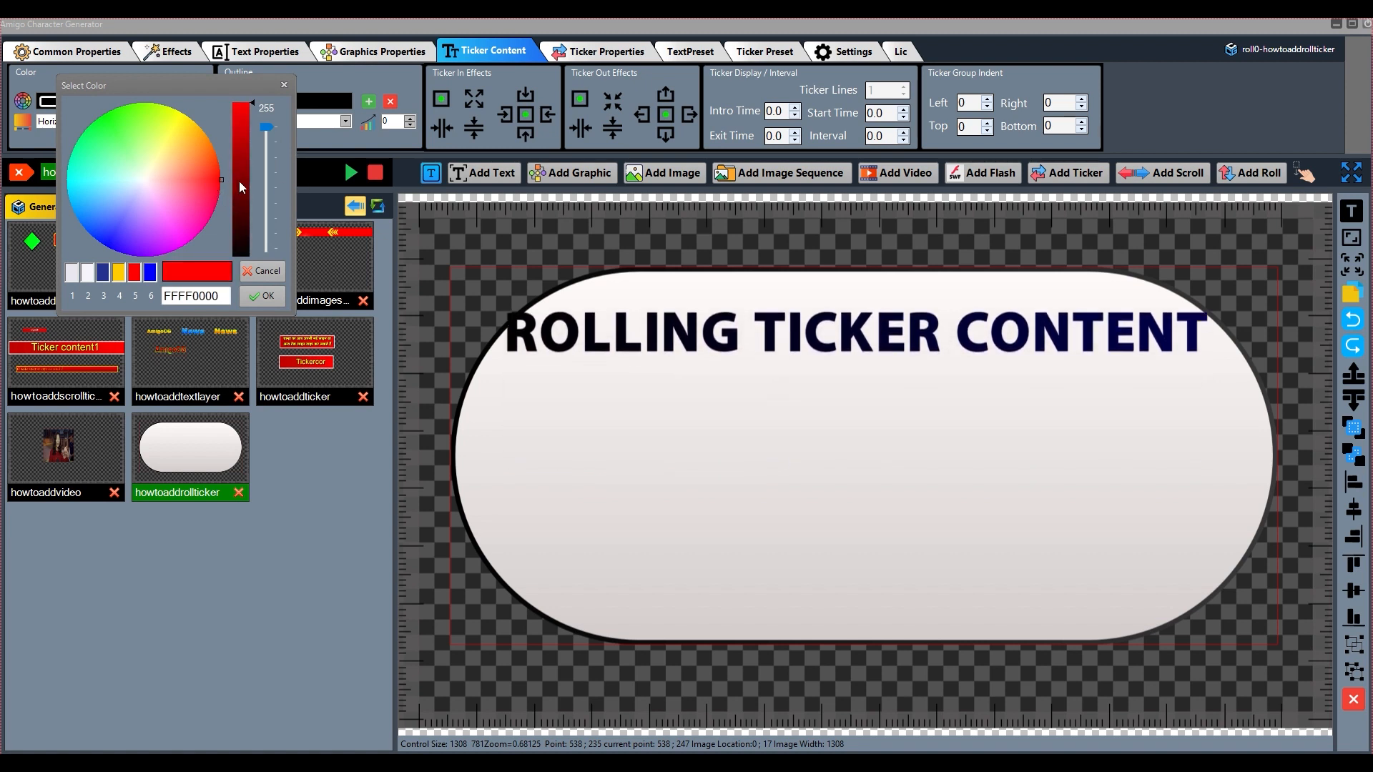
click(264, 297)
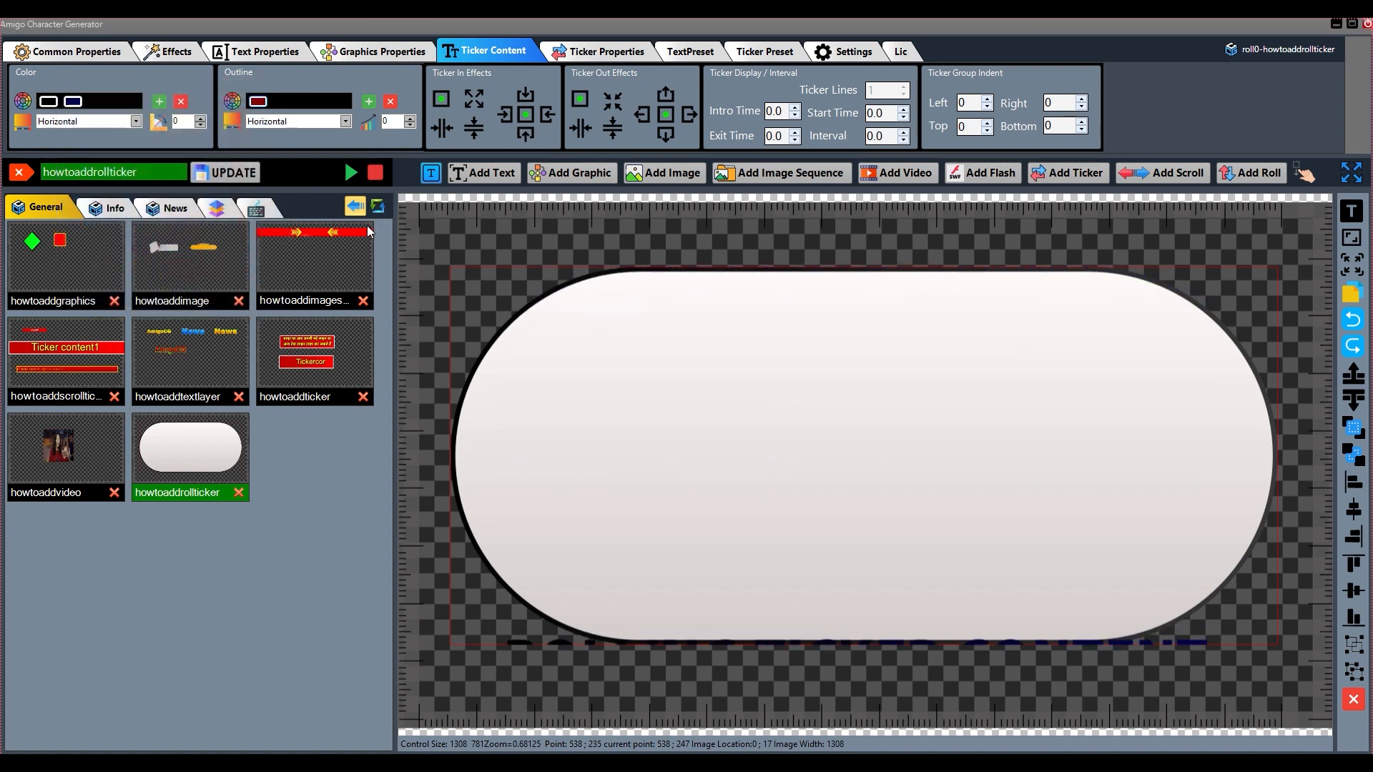
click(410, 119)
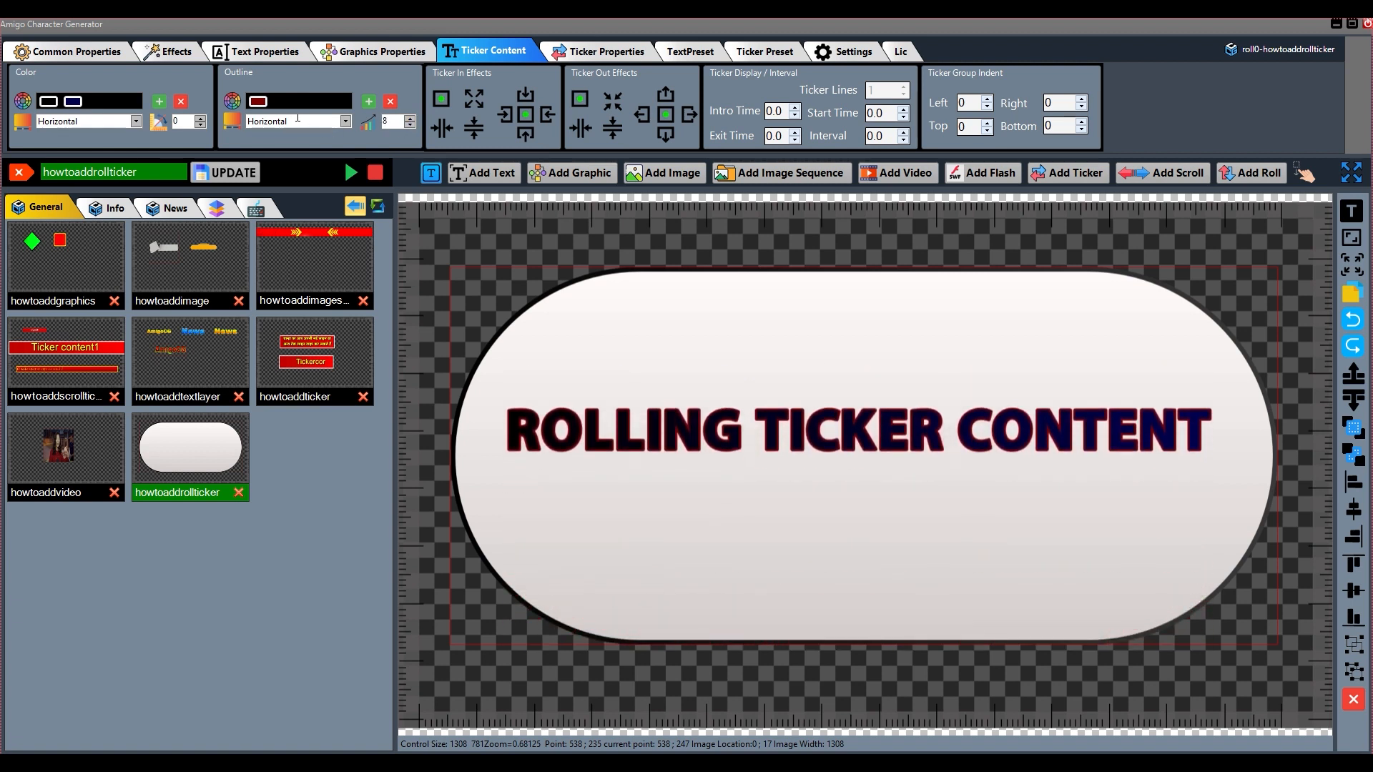
Step: Brighten the ticker text's outline colour to red FFFF0000, keeping its gradient type Horizontal
click(255, 101)
mouse_move(258, 126)
mouse_down()
mouse_move(260, 148)
mouse_move(267, 118)
mouse_up()
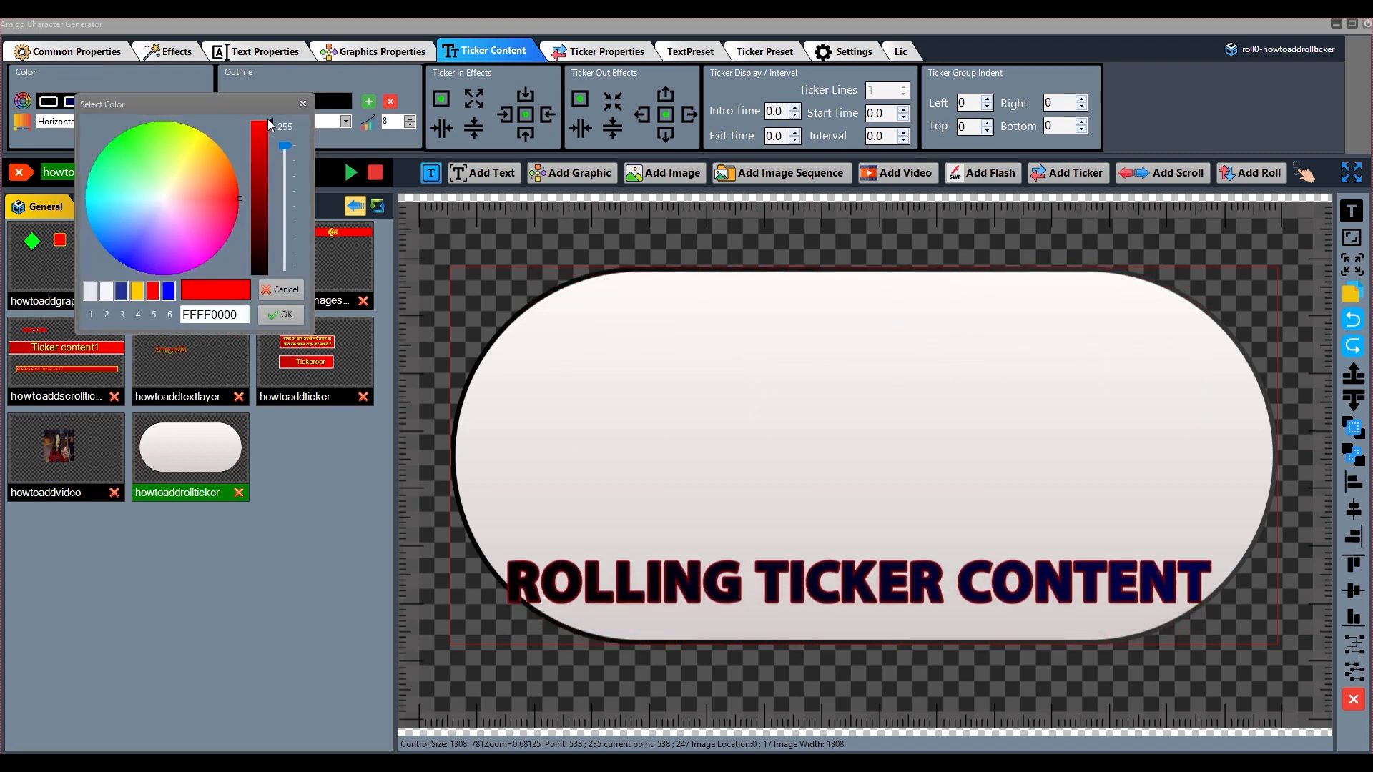
click(282, 316)
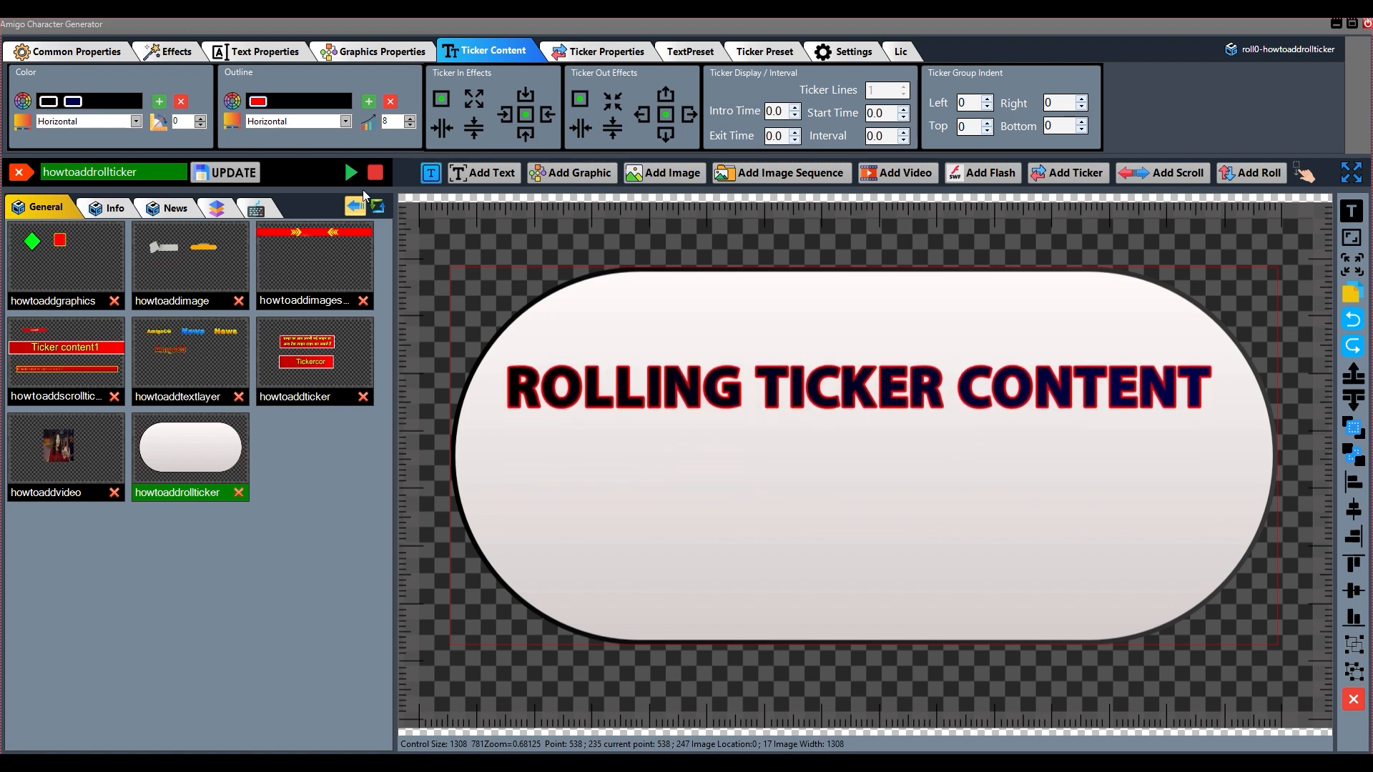
click(344, 122)
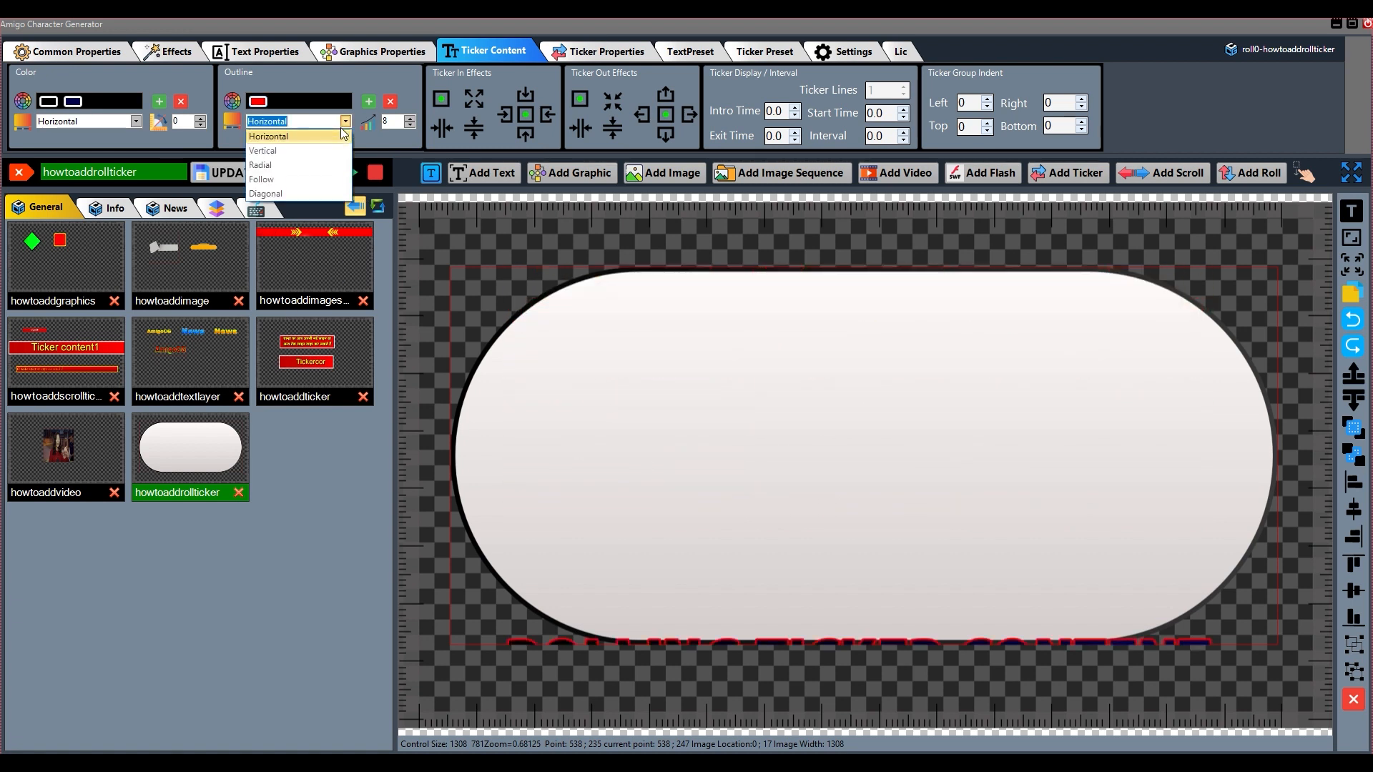
click(340, 128)
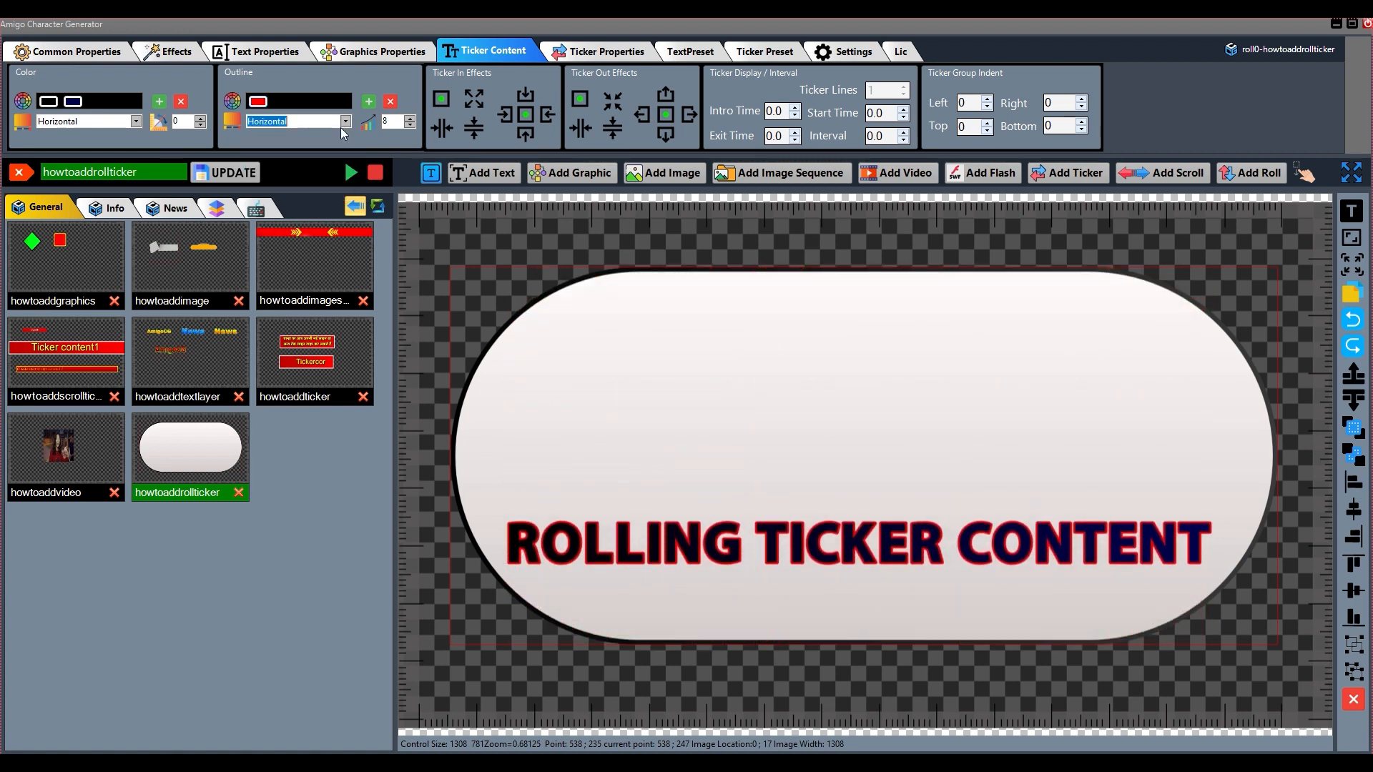
Step: Set the ticker content's in and out effects to the left-hand direction and update the howtoaddrollticker template
click(500, 114)
click(642, 114)
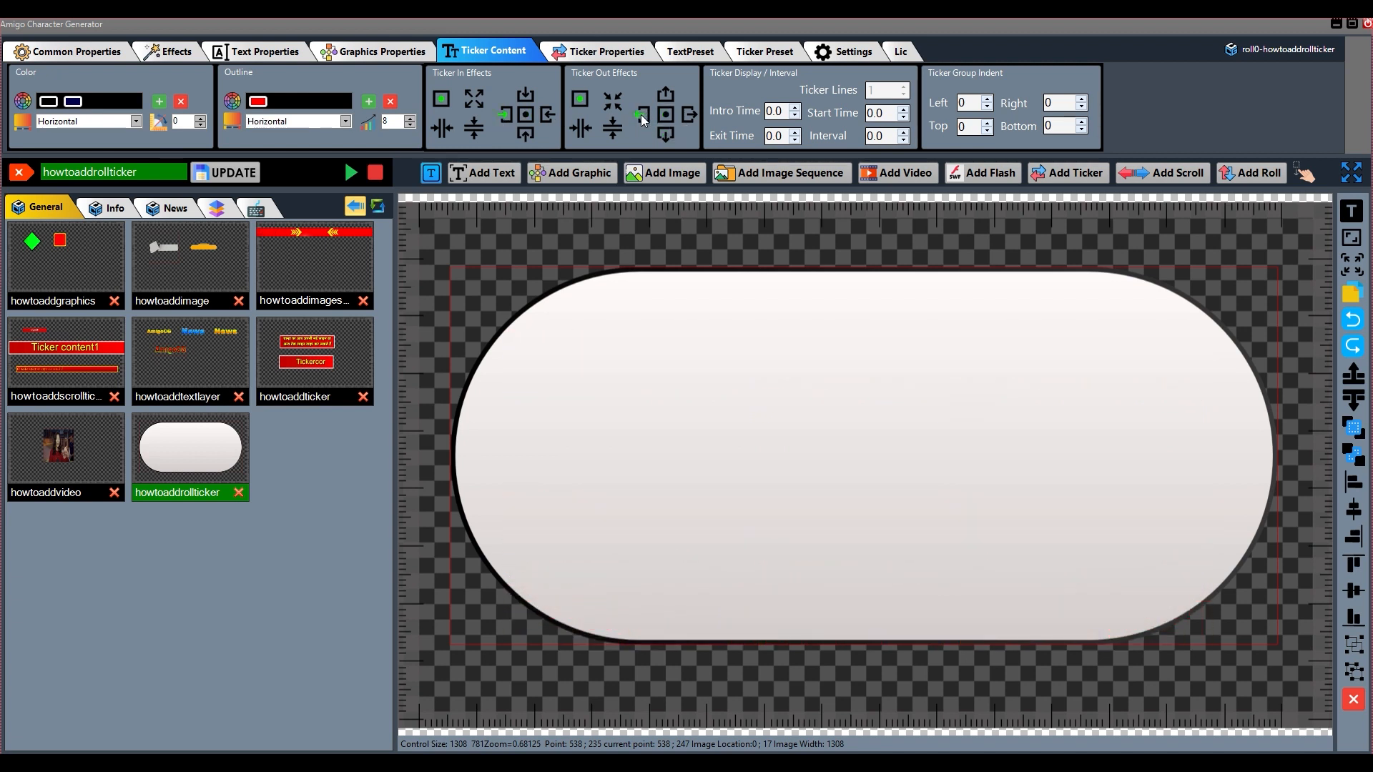
click(237, 173)
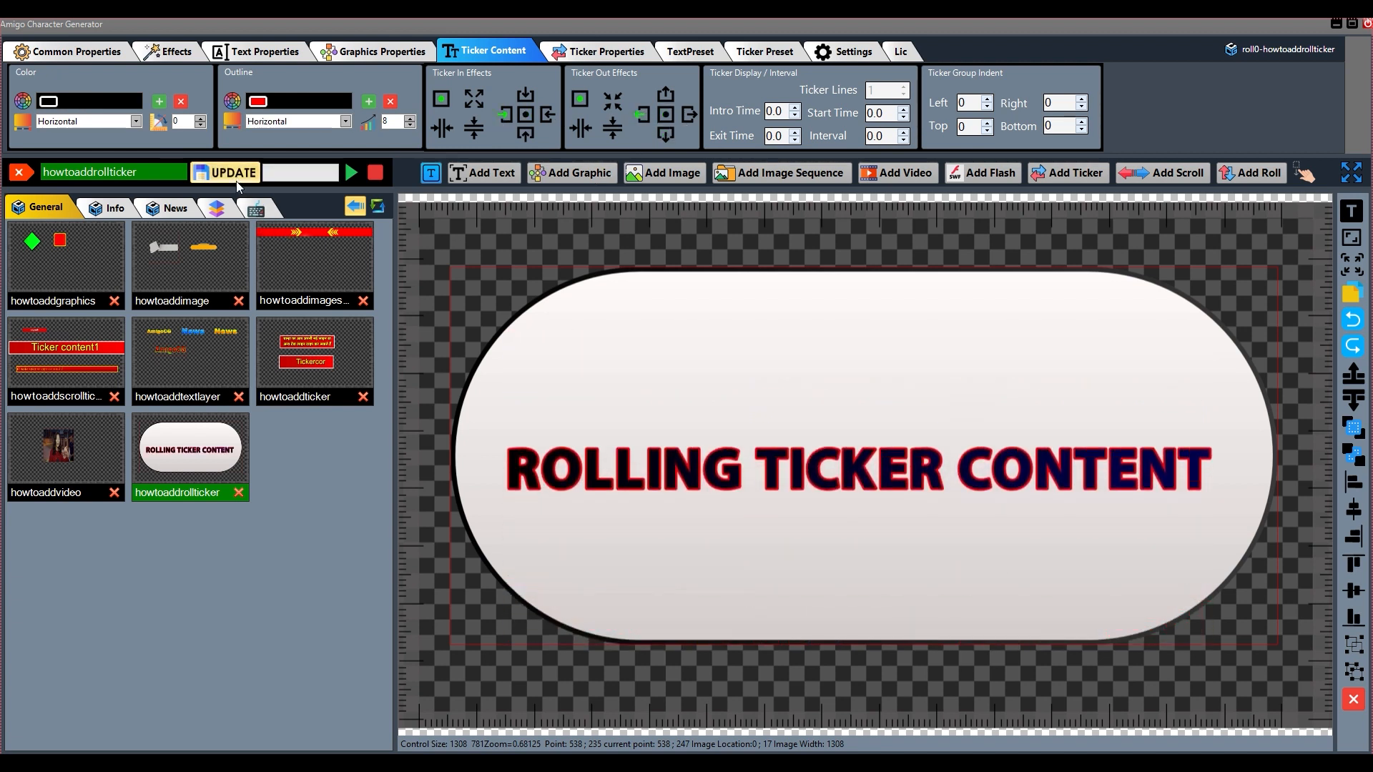
click(190, 492)
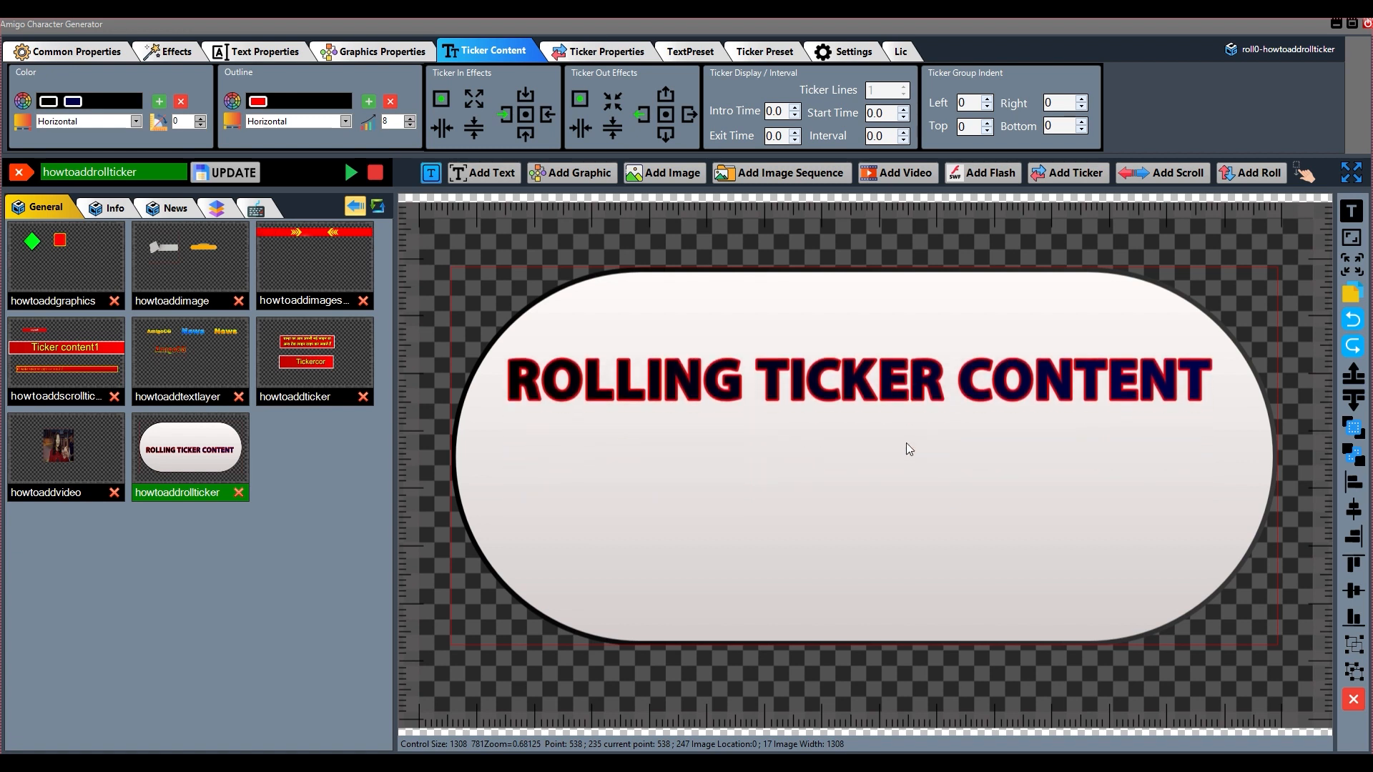
Step: Try ticker group indents of 100 on the left and 200 on the right, resetting each to 0
double_click(964, 104)
text(100)
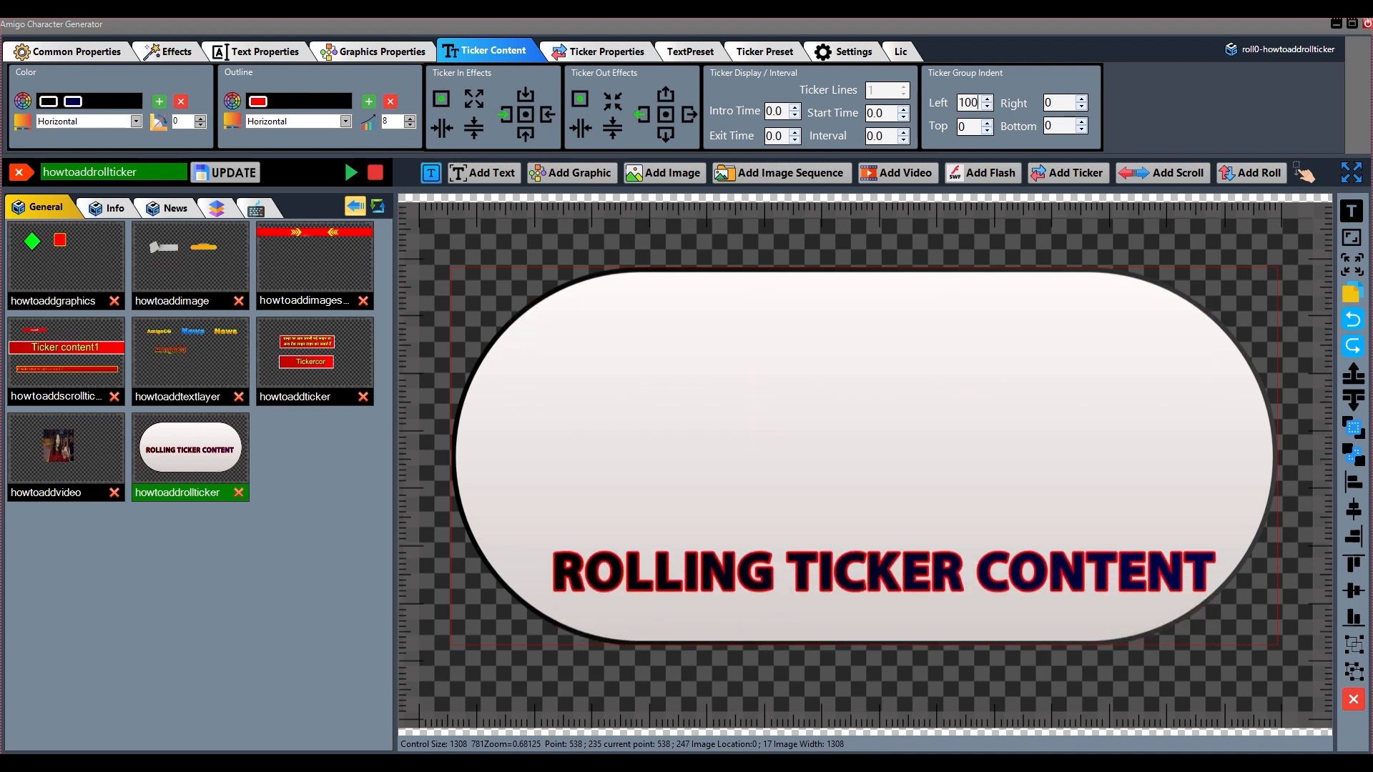
drag(983, 103, 953, 108)
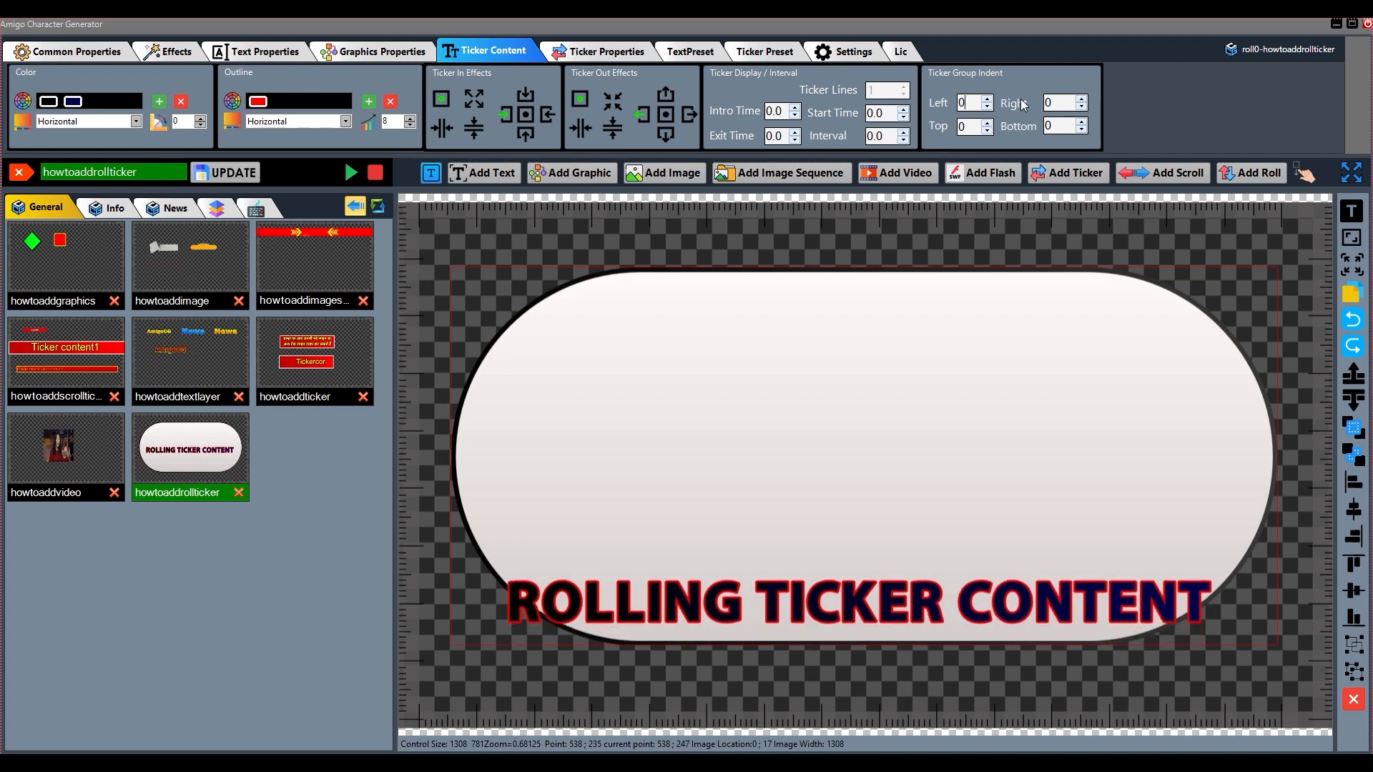
drag(1069, 103, 1040, 108)
text(200)
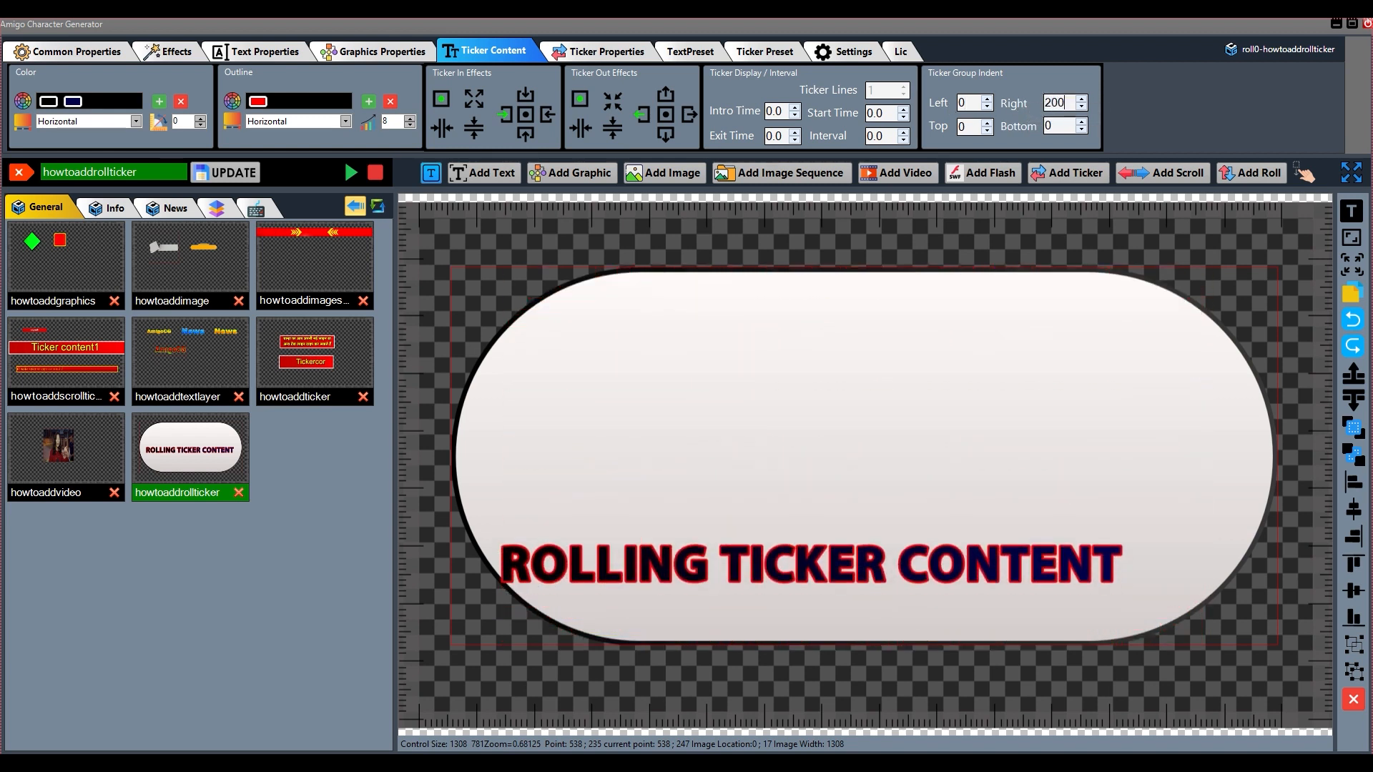
drag(1067, 103, 998, 123)
text(0)
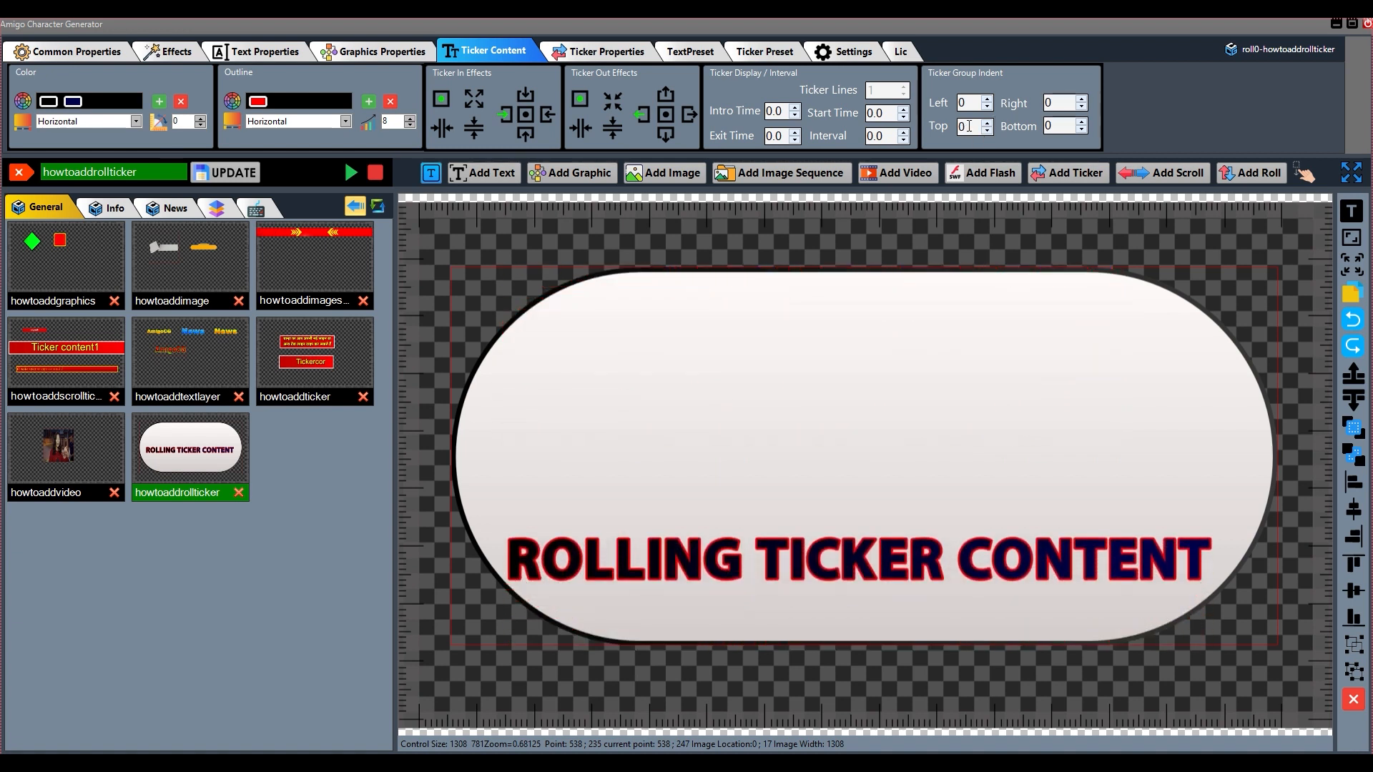
Step: Try ticker group indents of 300 at the top and 200 at the bottom, resetting each to 0
double_click(967, 127)
text(300)
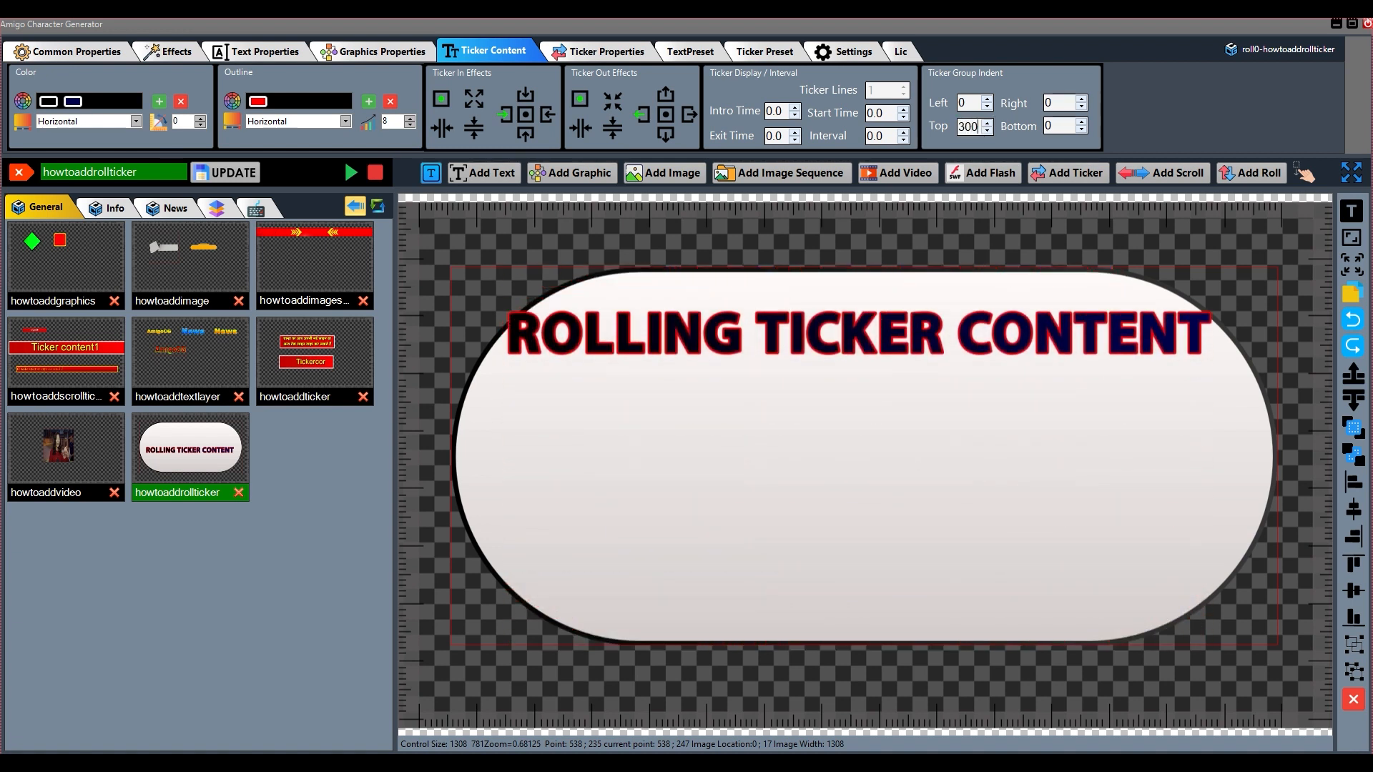
double_click(973, 126)
text(0)
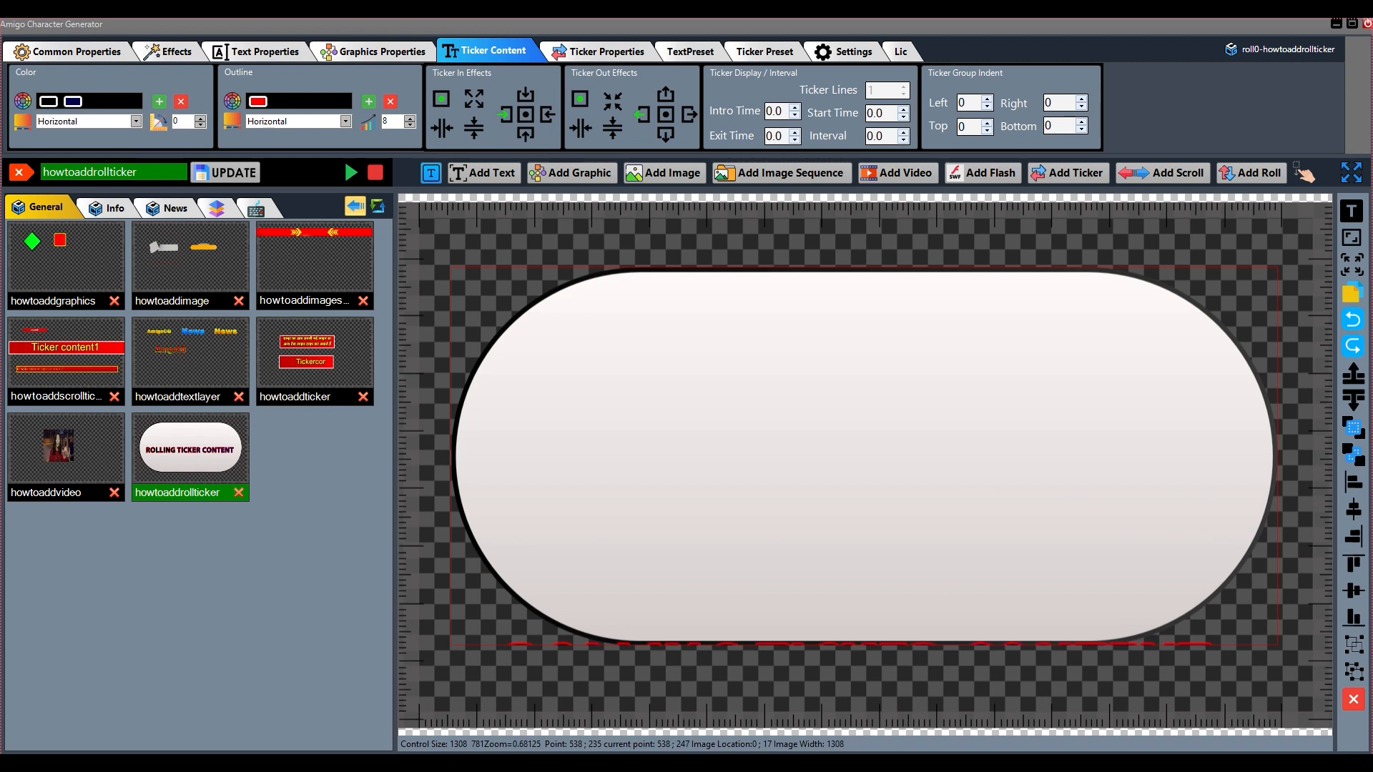
double_click(1052, 126)
text(200)
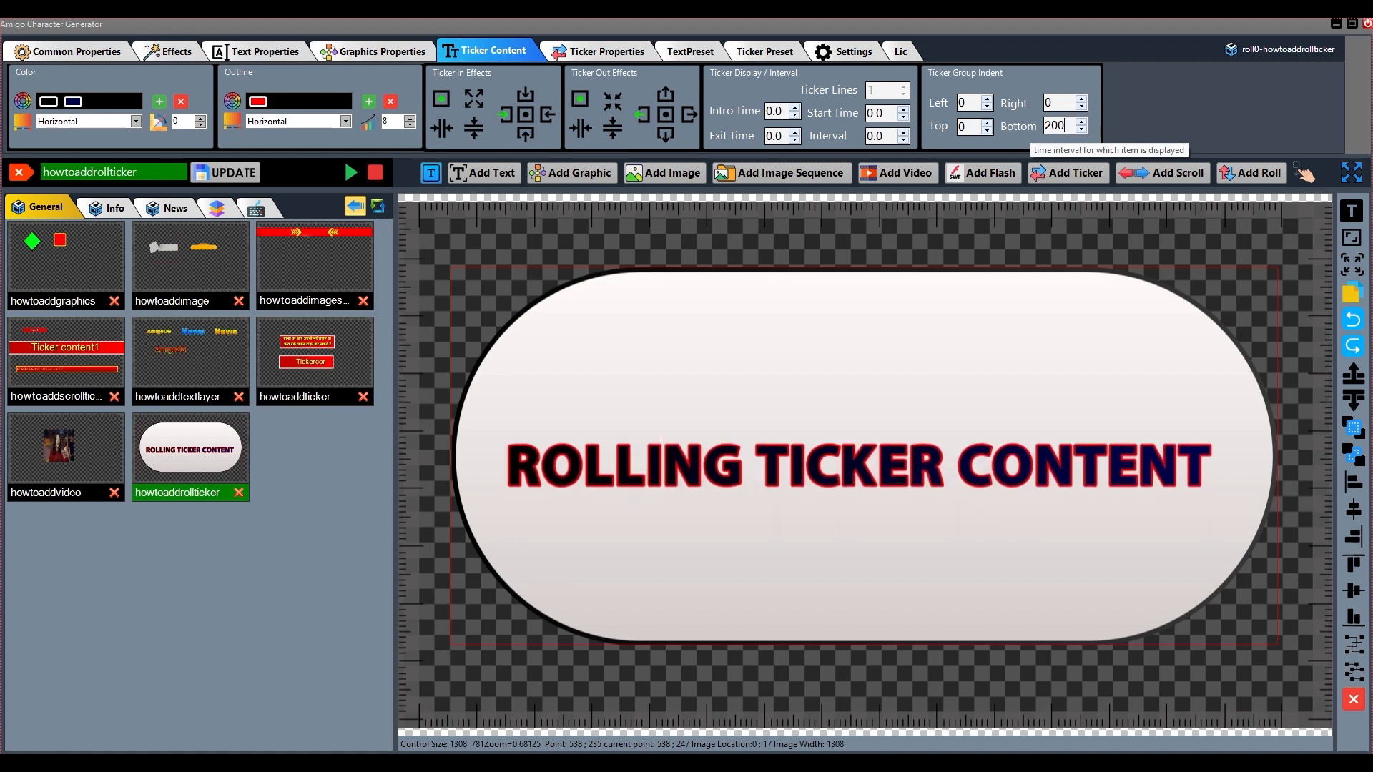
drag(1066, 126, 1050, 126)
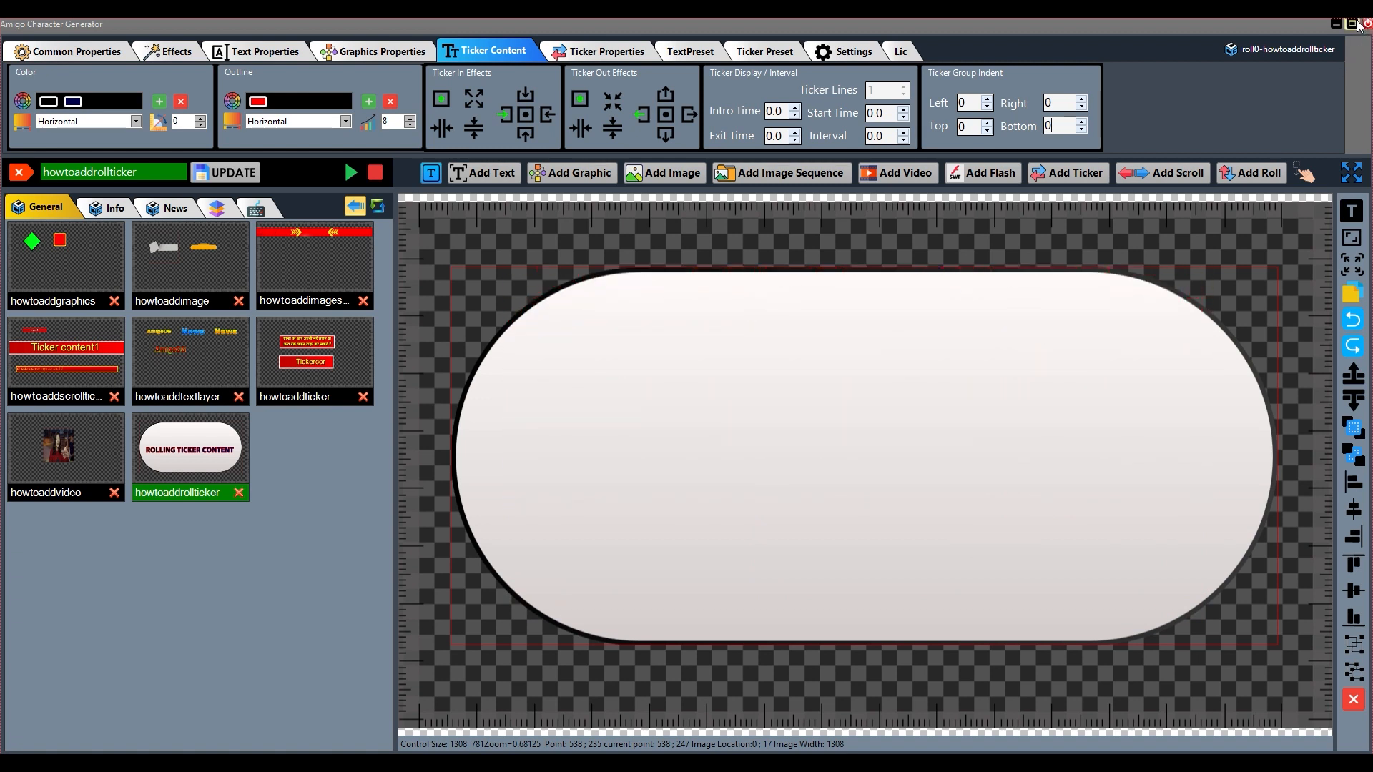
Step: Try hiding the ticker and lowering its alpha, restoring its visibility and full opacity
click(52, 53)
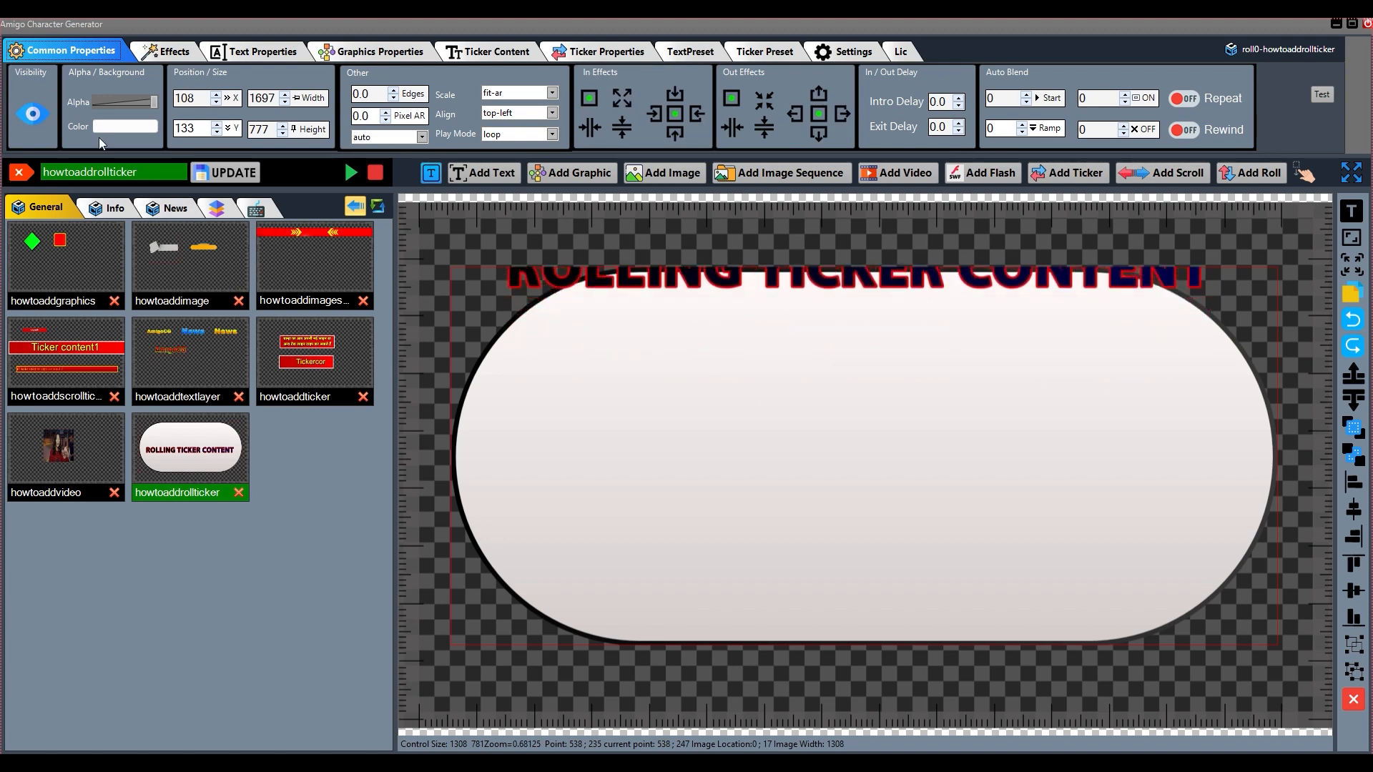
click(33, 114)
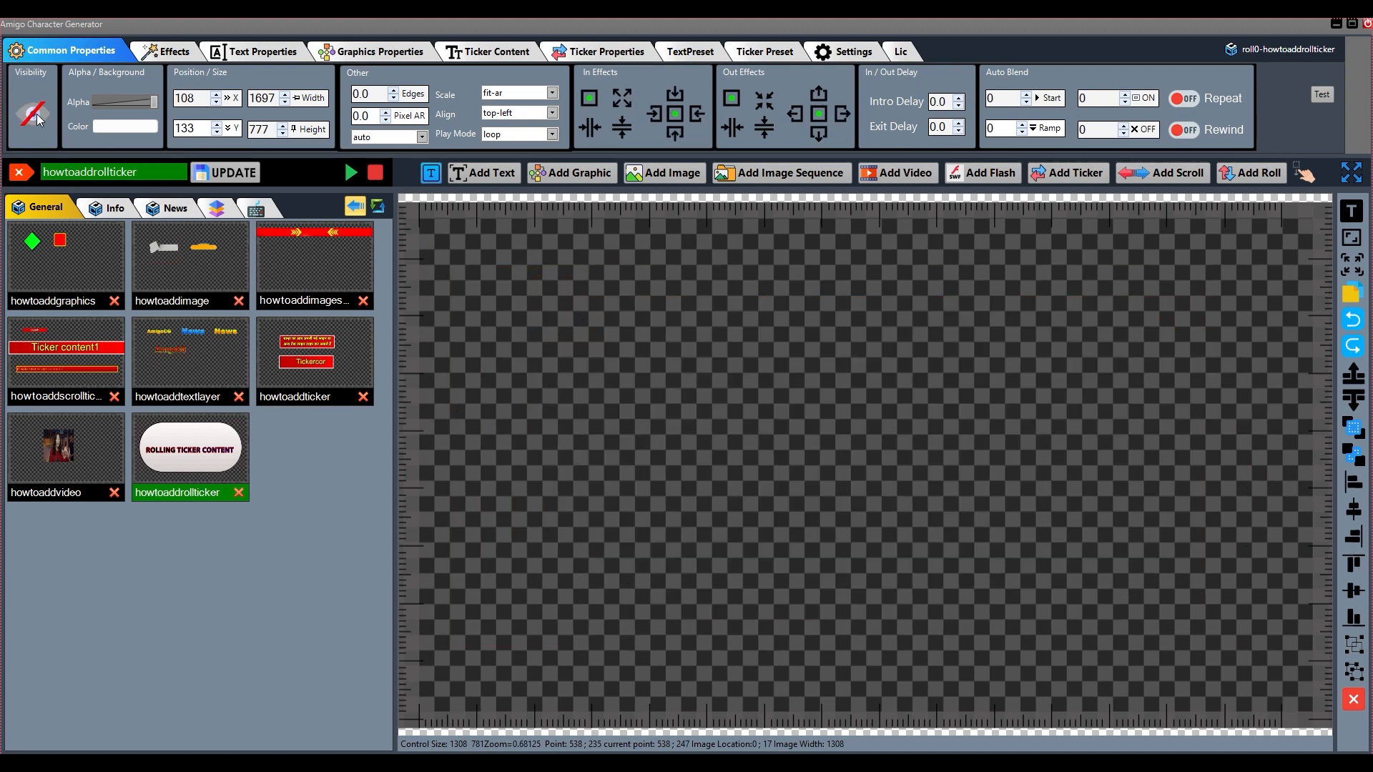
click(37, 114)
drag(155, 102, 102, 109)
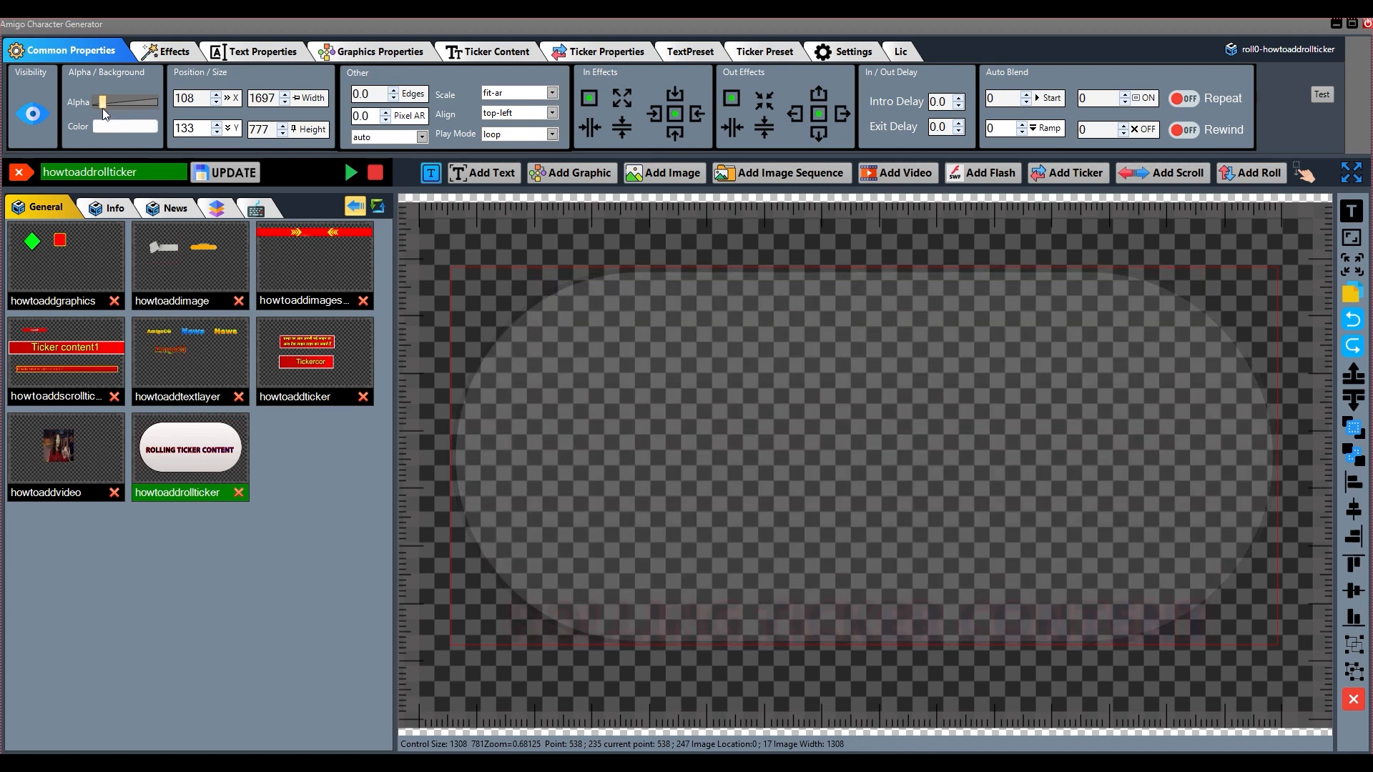
drag(114, 104, 168, 101)
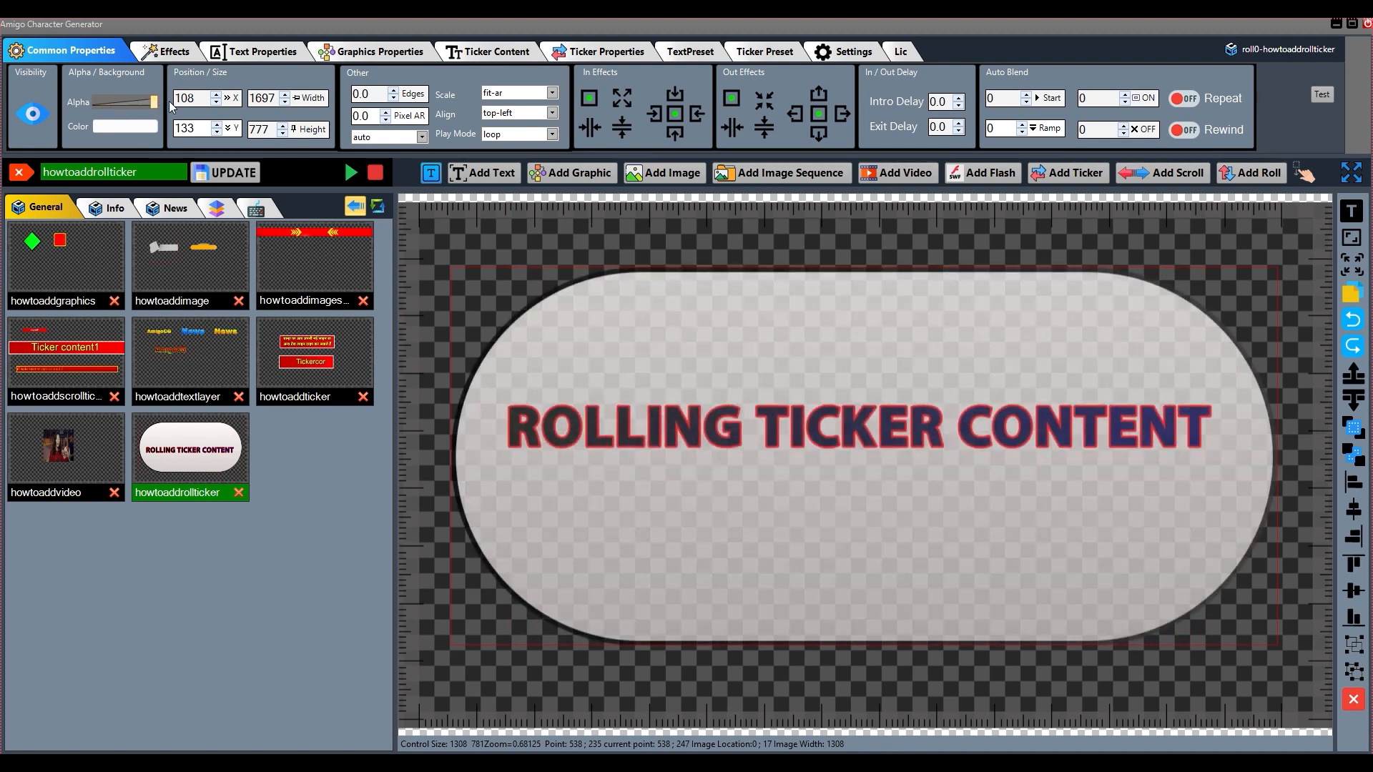
Step: Try a fully opaque red background colour on the rolling ticker, returning the background to transparent
click(131, 126)
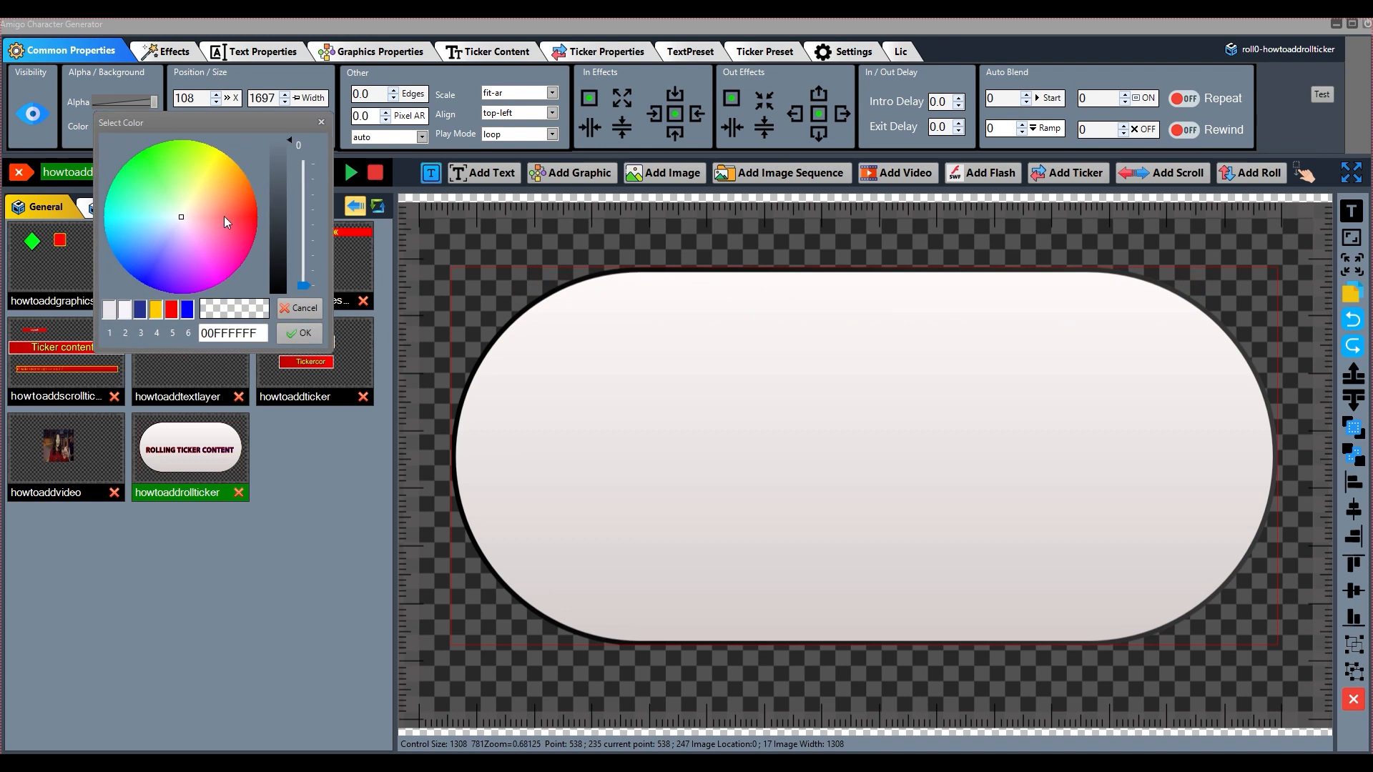
drag(304, 285, 295, 164)
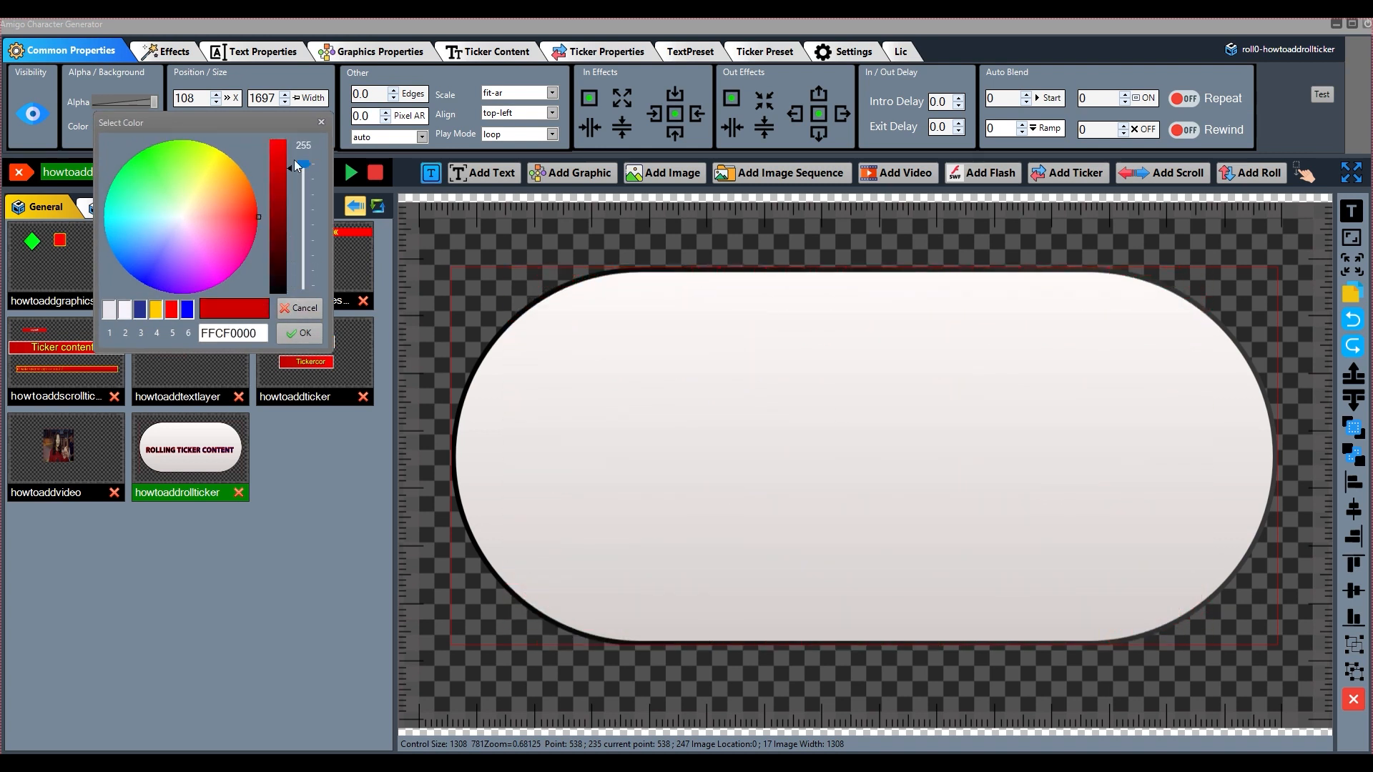
click(299, 333)
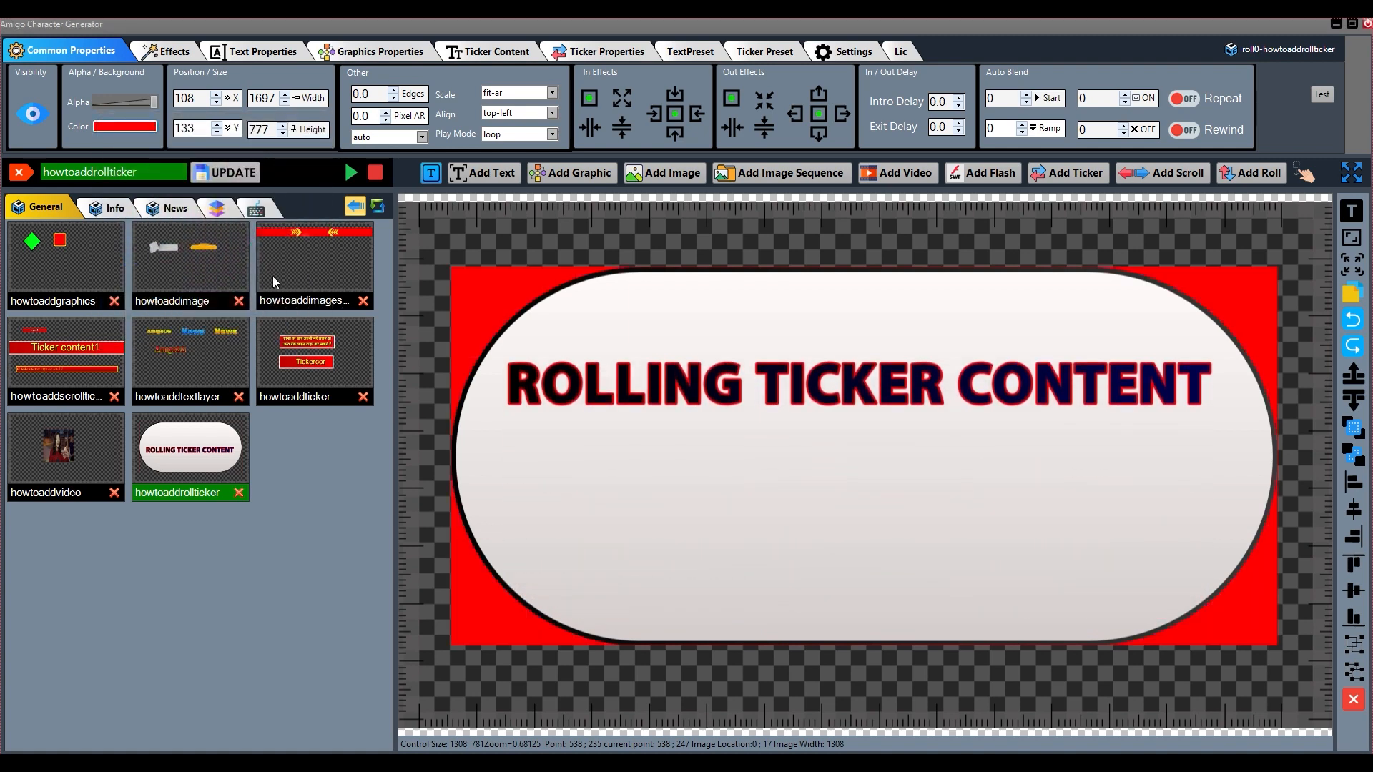
click(131, 125)
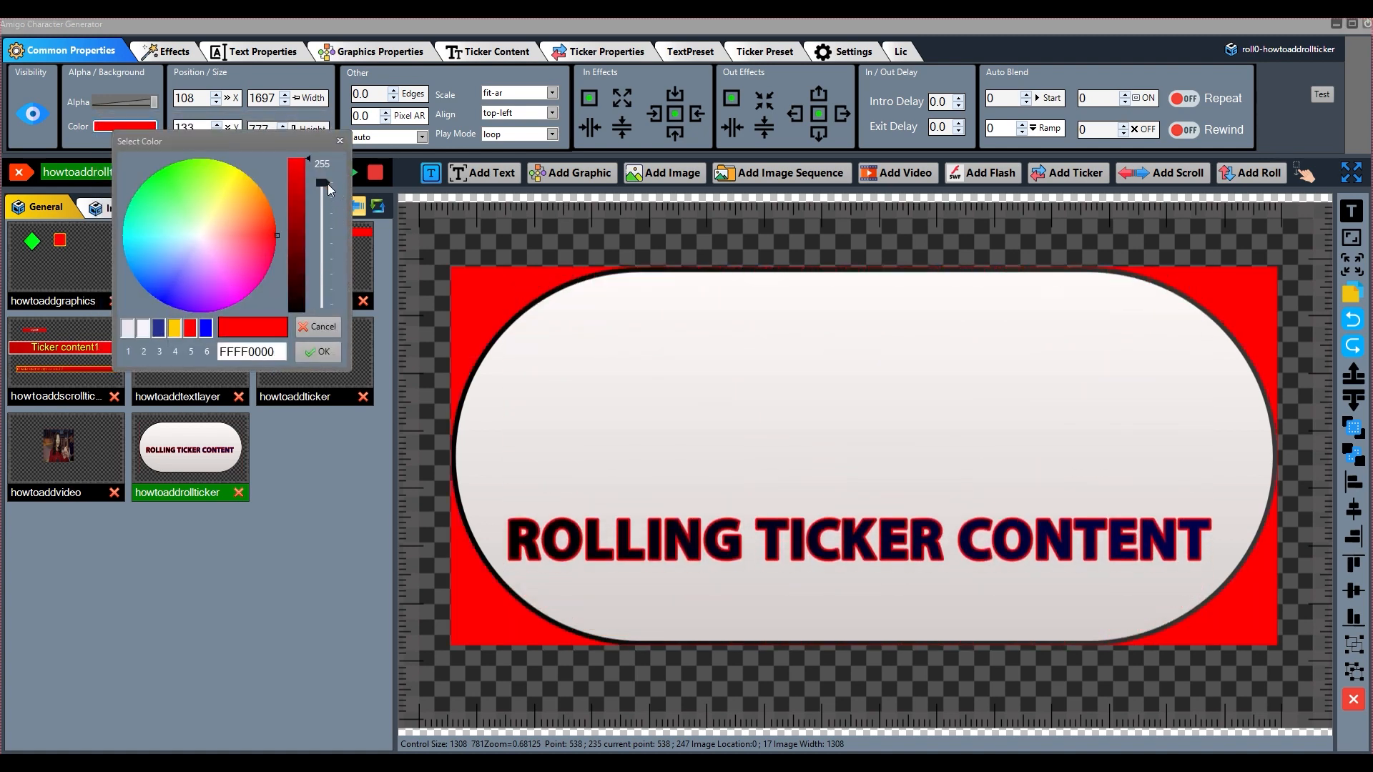
drag(322, 183, 322, 298)
click(320, 351)
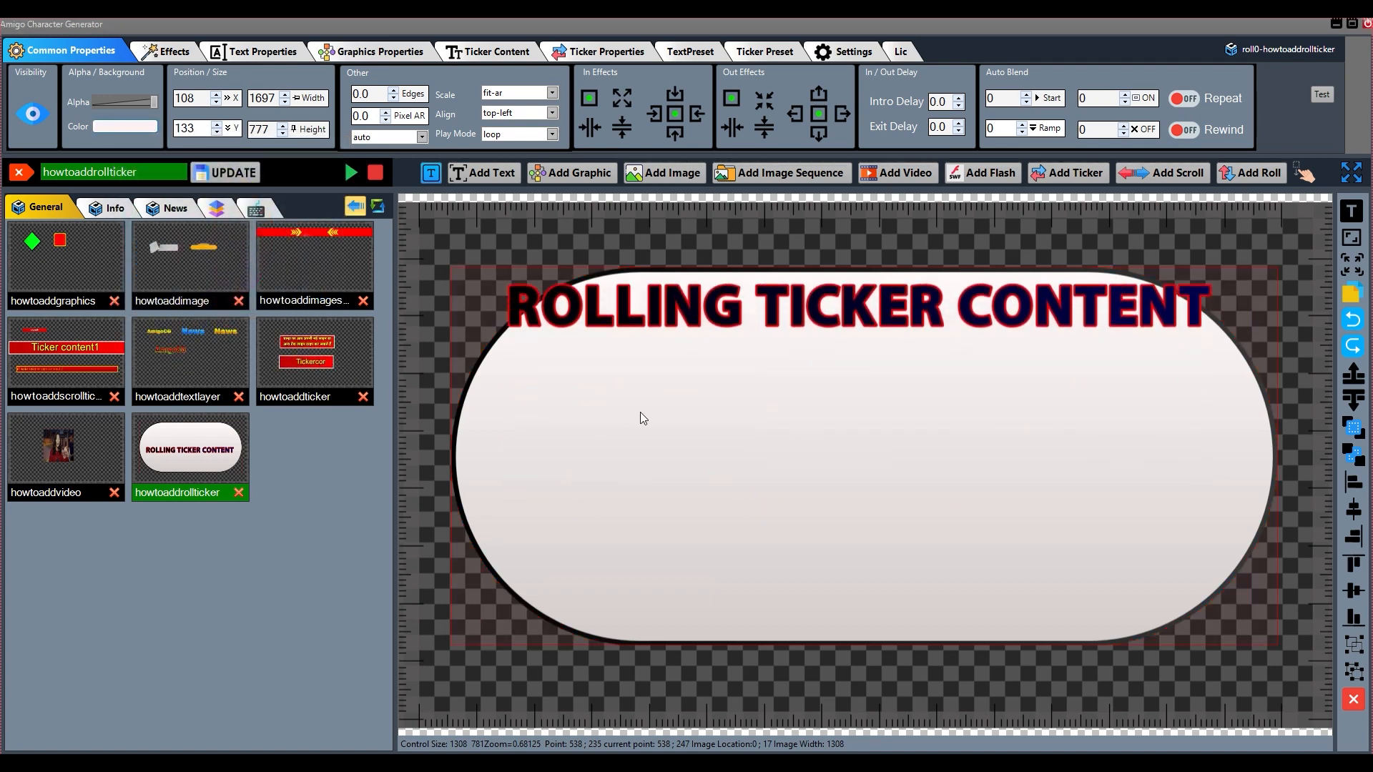
Step: Set both the X and Y position of the rolling ticker to 150
click(179, 100)
drag(198, 128, 183, 128)
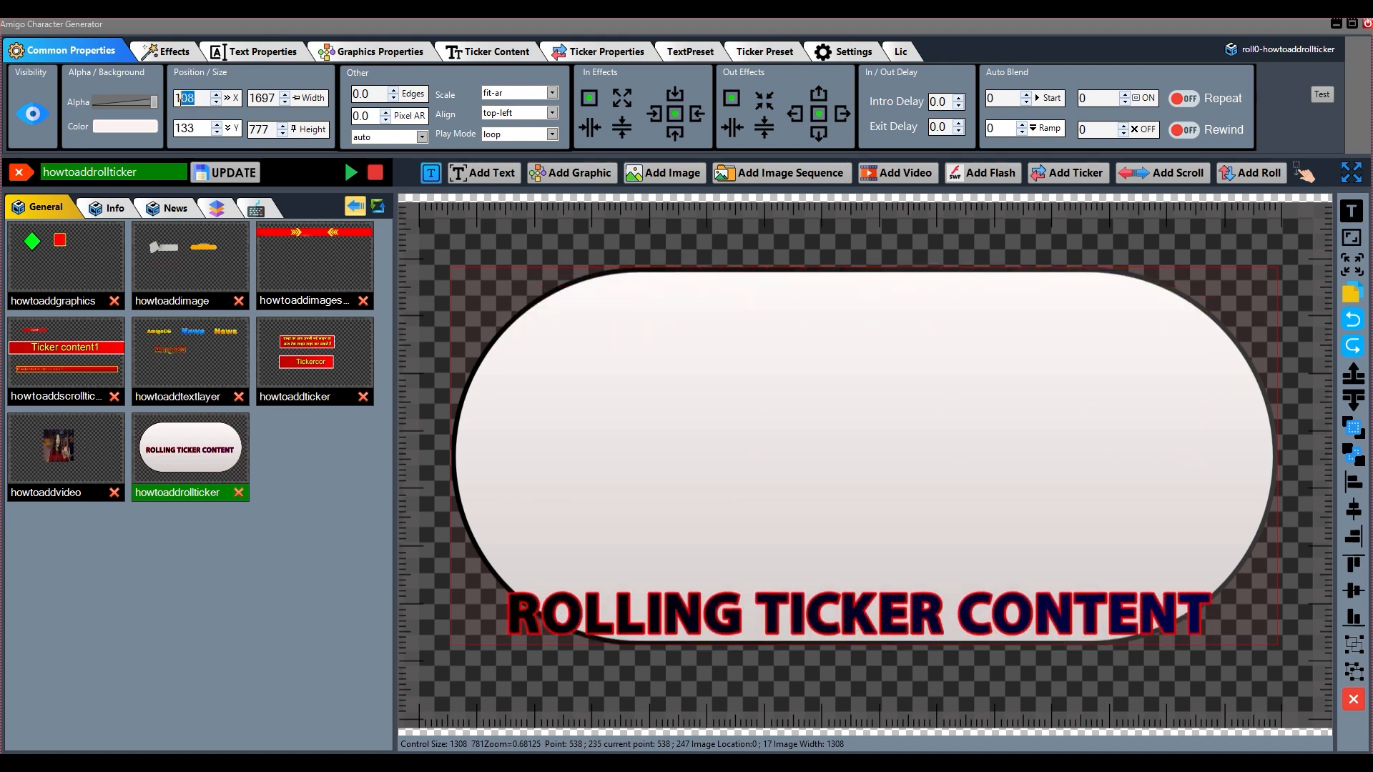
text(50)
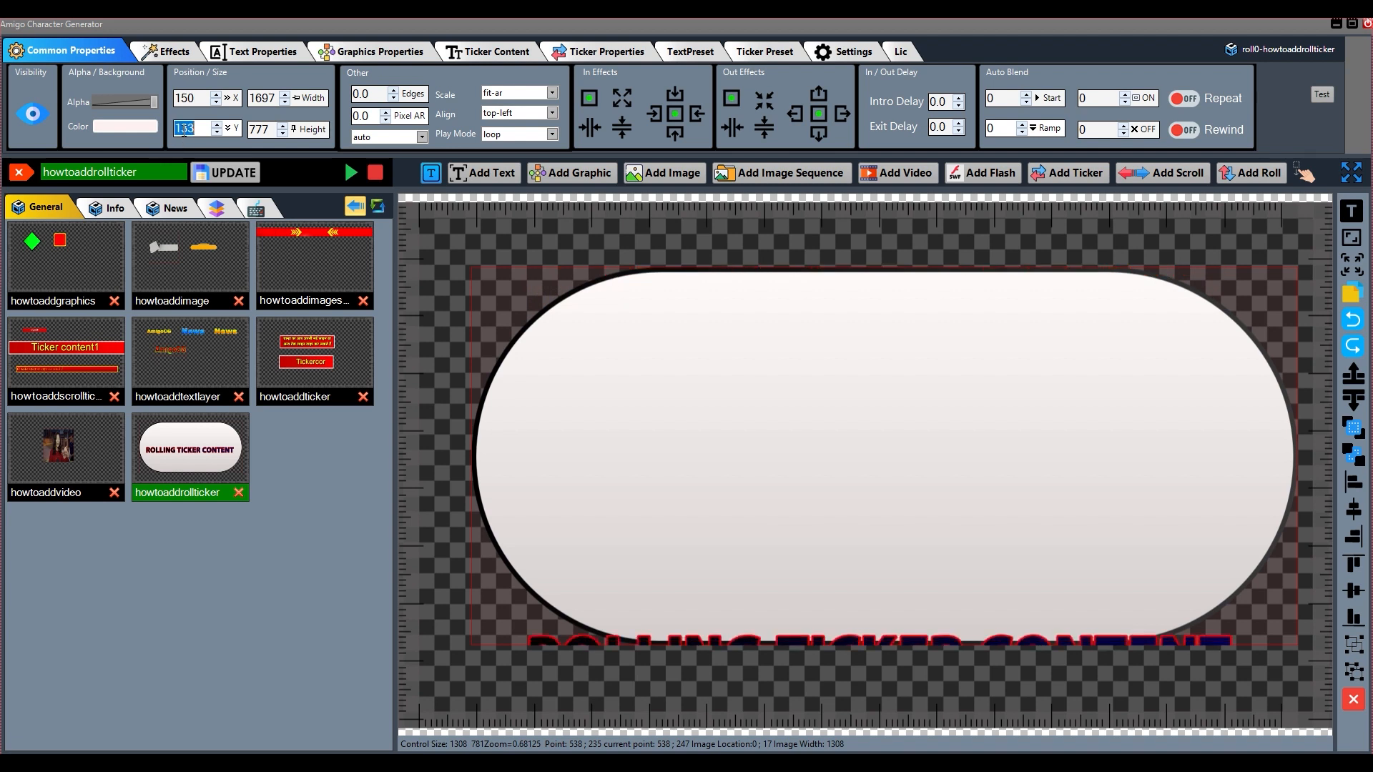
text(50)
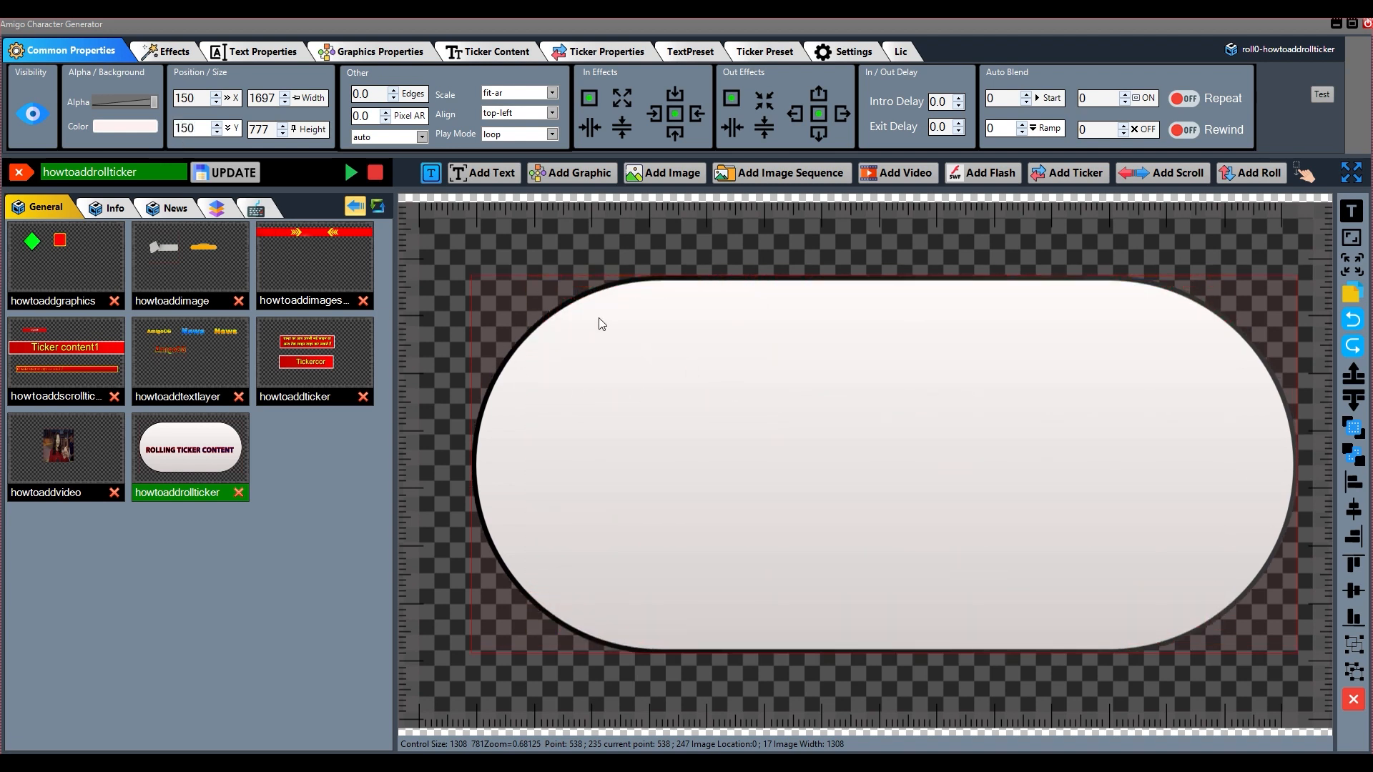
Step: Resize the rolling ticker to 1400 wide by 800 high and move it to about X 242, Y 130
key(Tab)
text(1400)
key(Return)
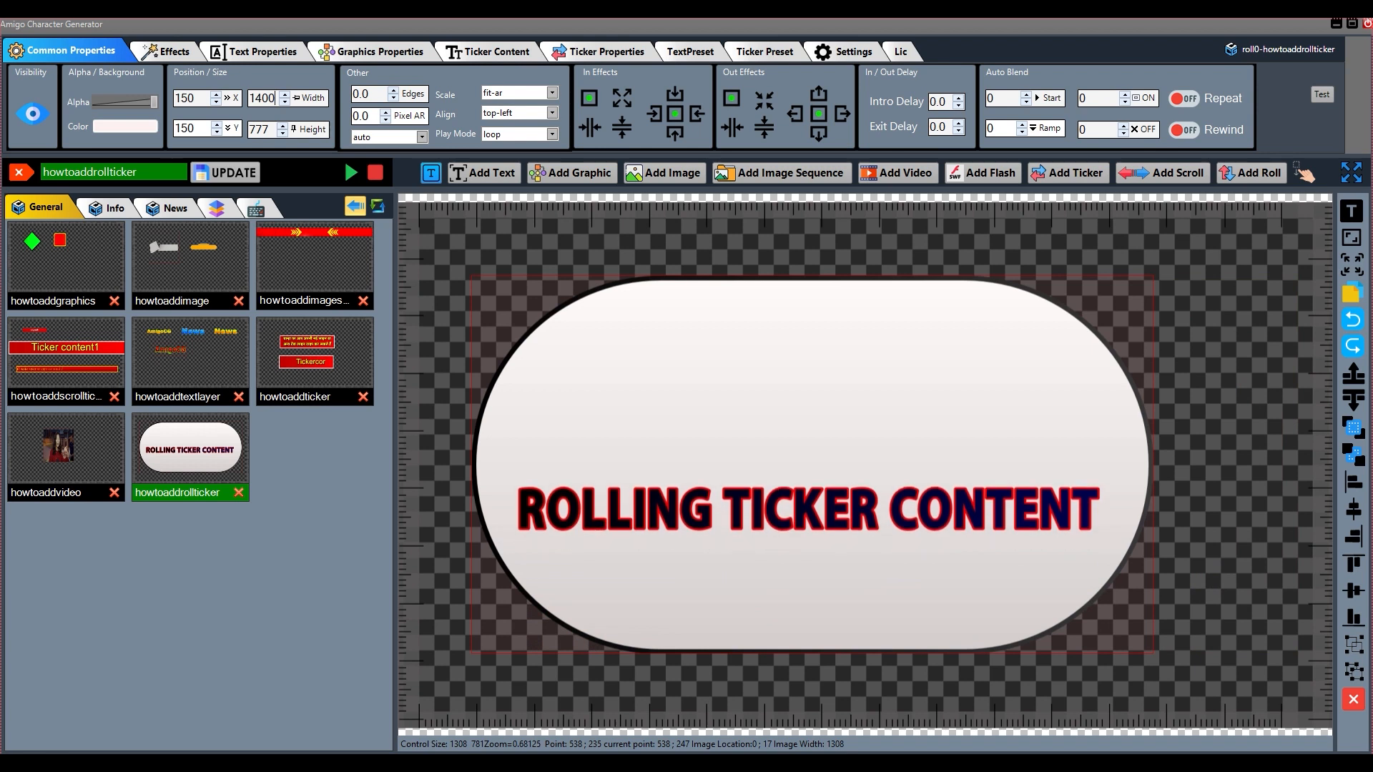
double_click(261, 129)
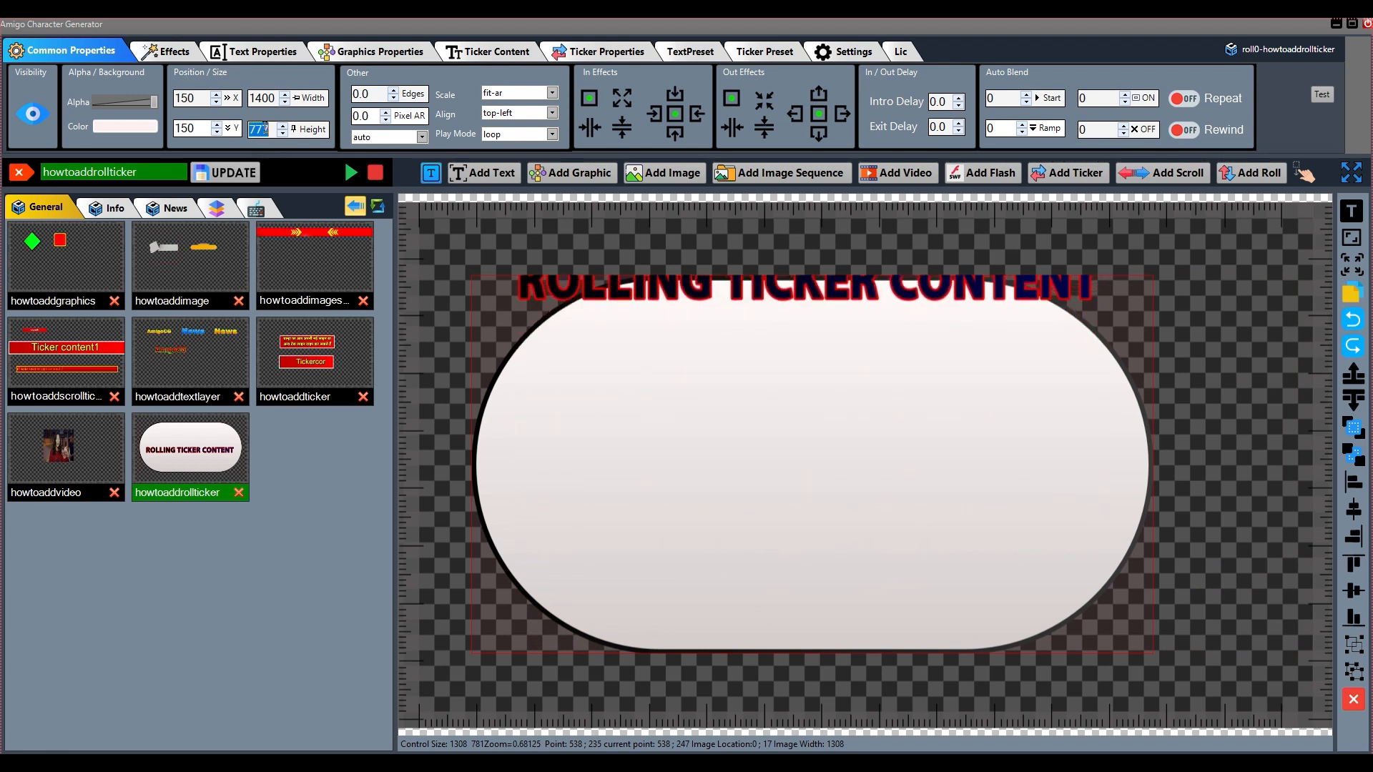
text(800)
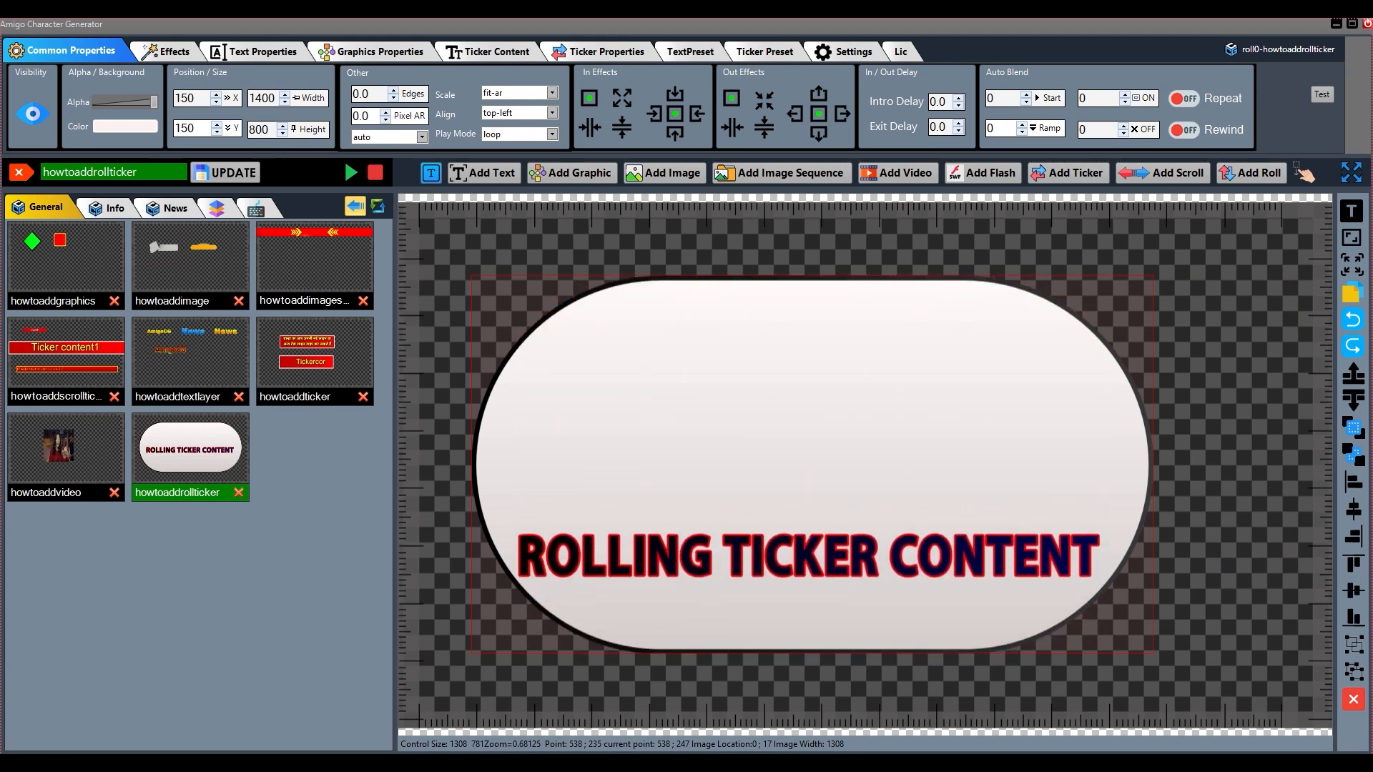
key(Return)
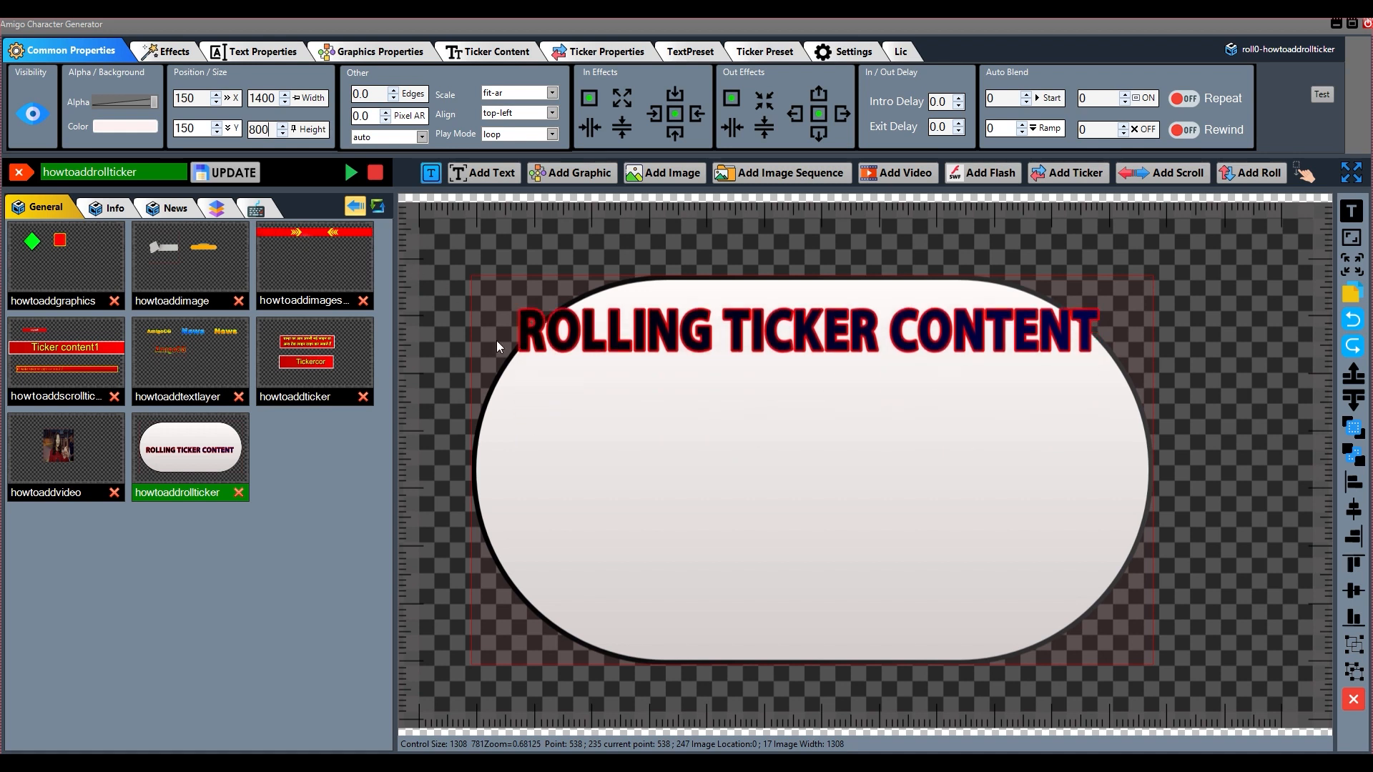
drag(847, 422, 864, 416)
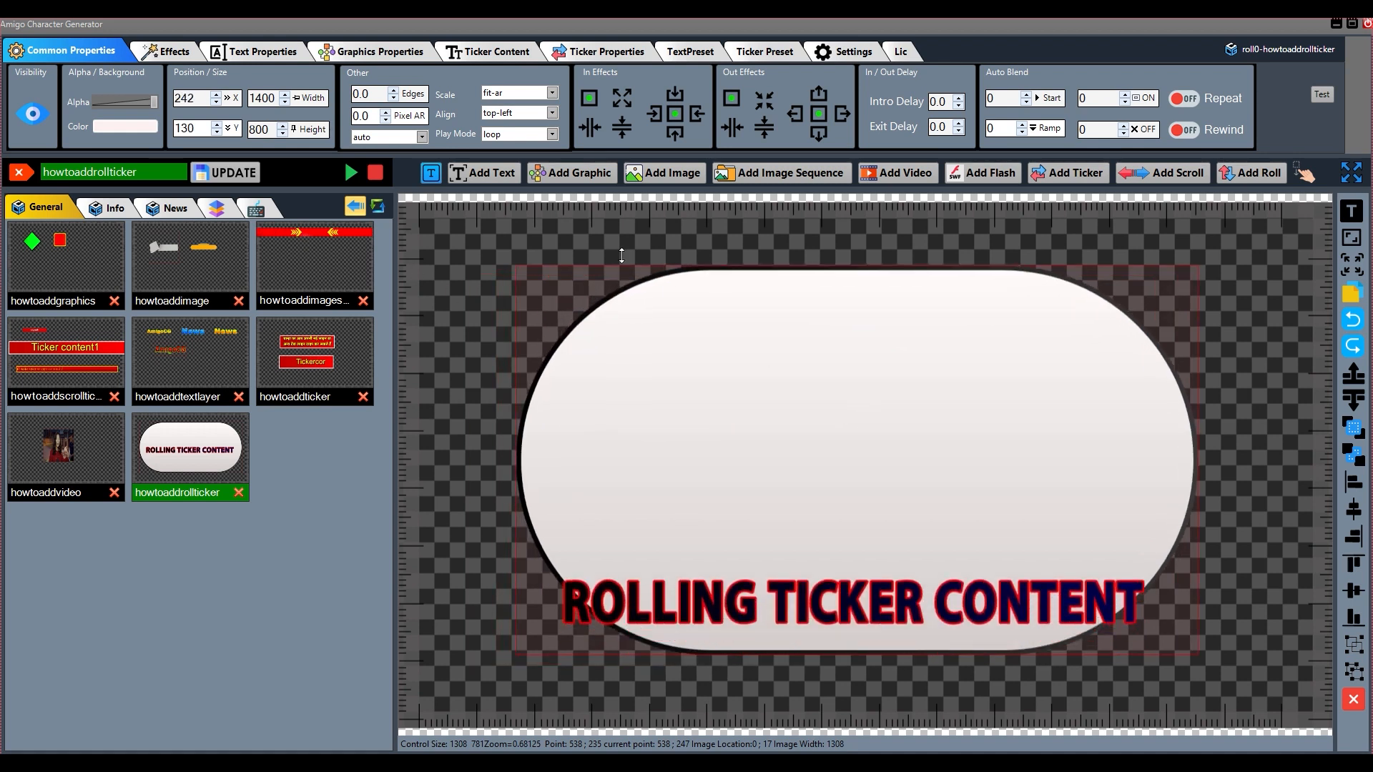
Step: Try the exact-fit and shrink-to-fit scale modes on the ticker, restoring fit-ar
click(552, 93)
click(522, 121)
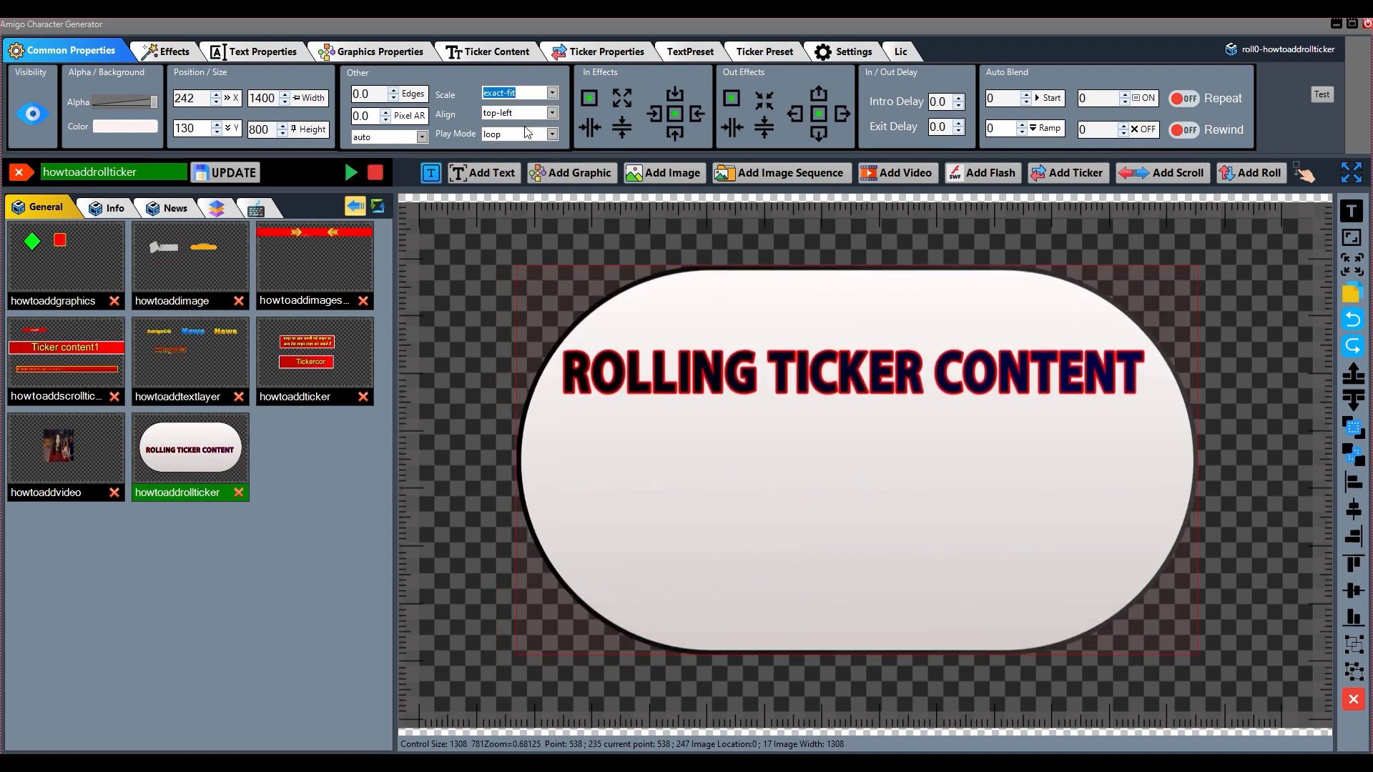
click(552, 93)
click(532, 150)
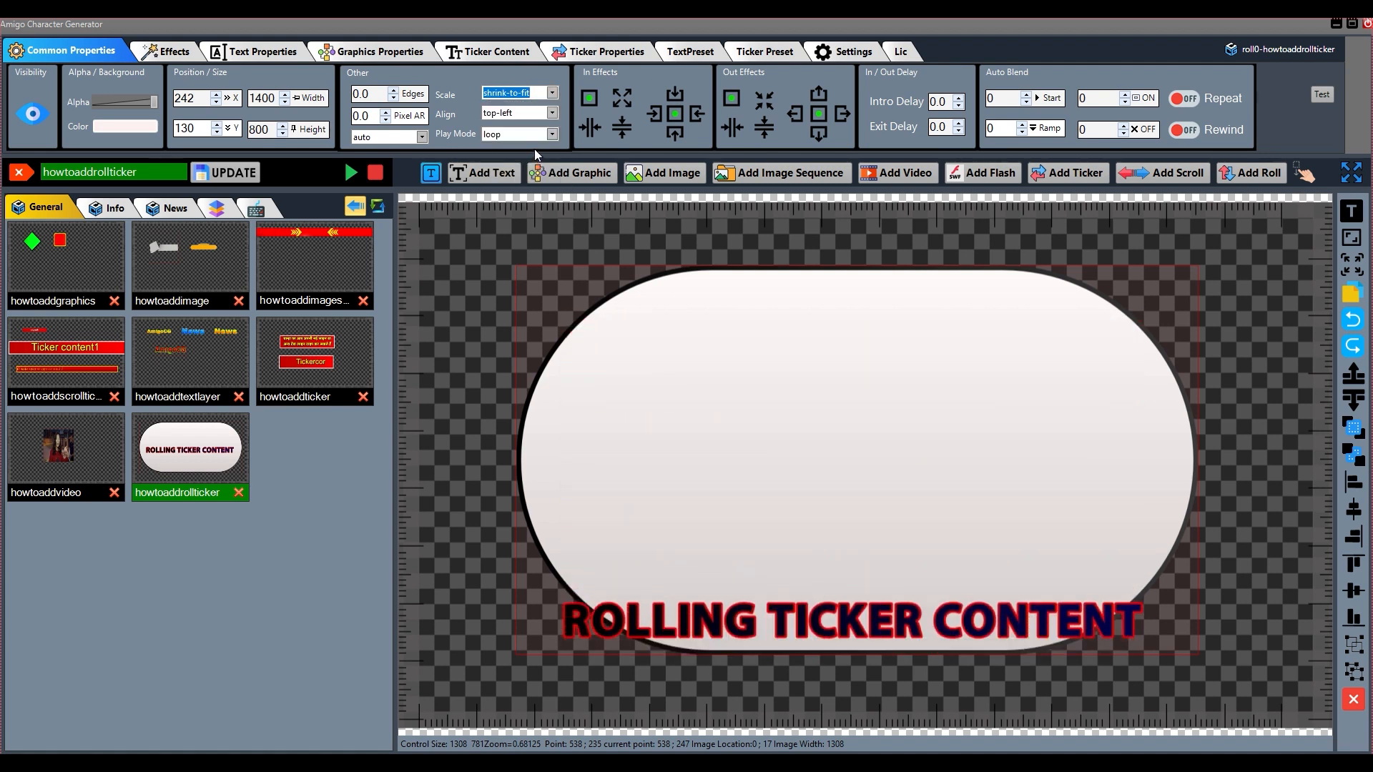
click(553, 94)
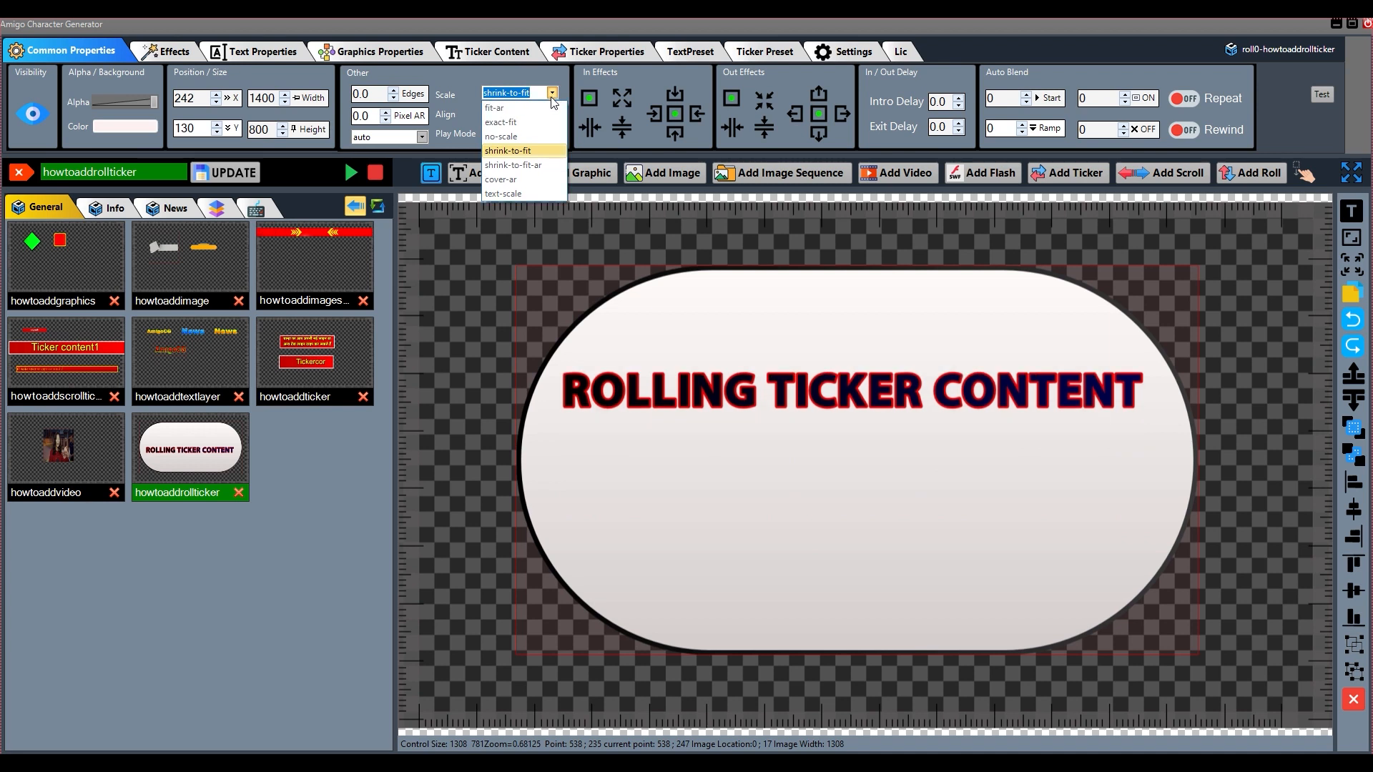
click(537, 108)
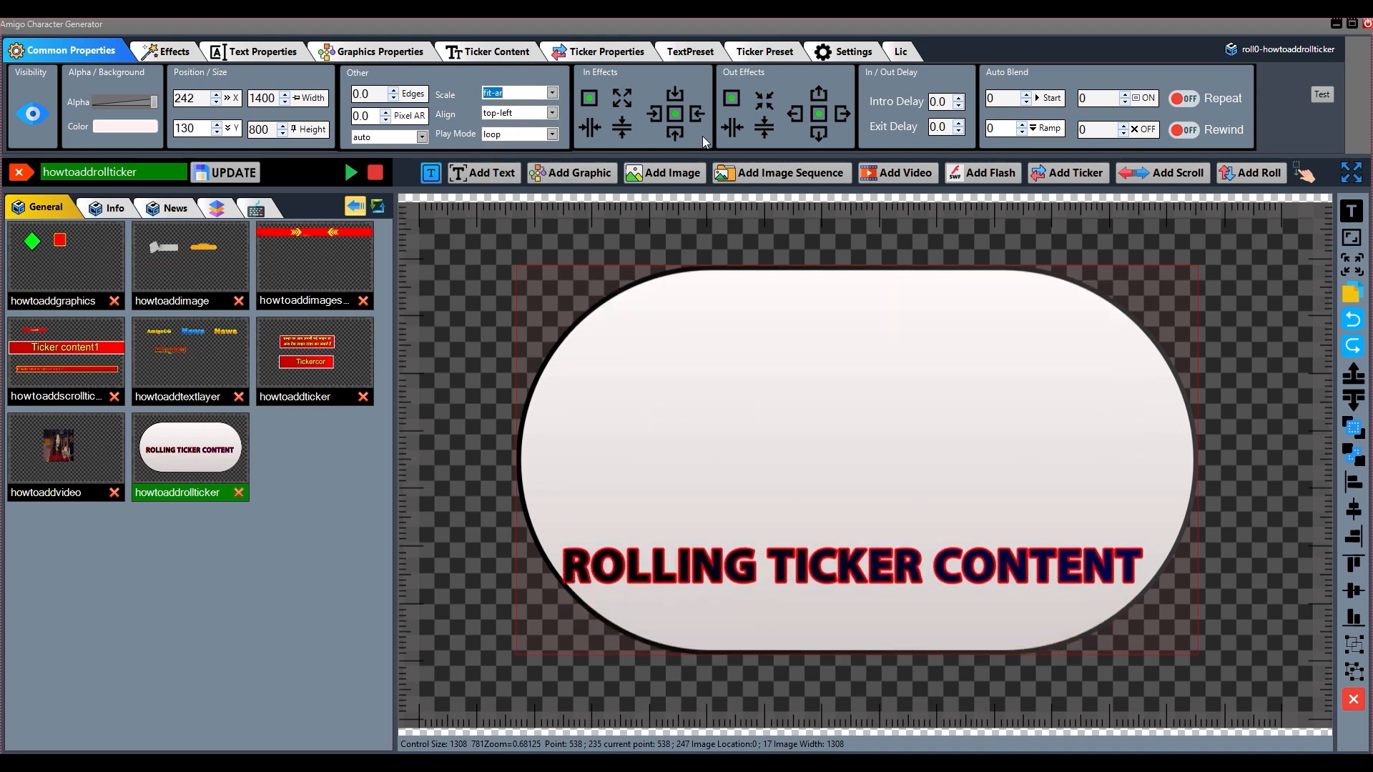
Step: Set the whole ticker's in and out effects to the left-hand direction, updating the howtoaddrollticker template to preview them
click(656, 115)
click(793, 115)
click(235, 179)
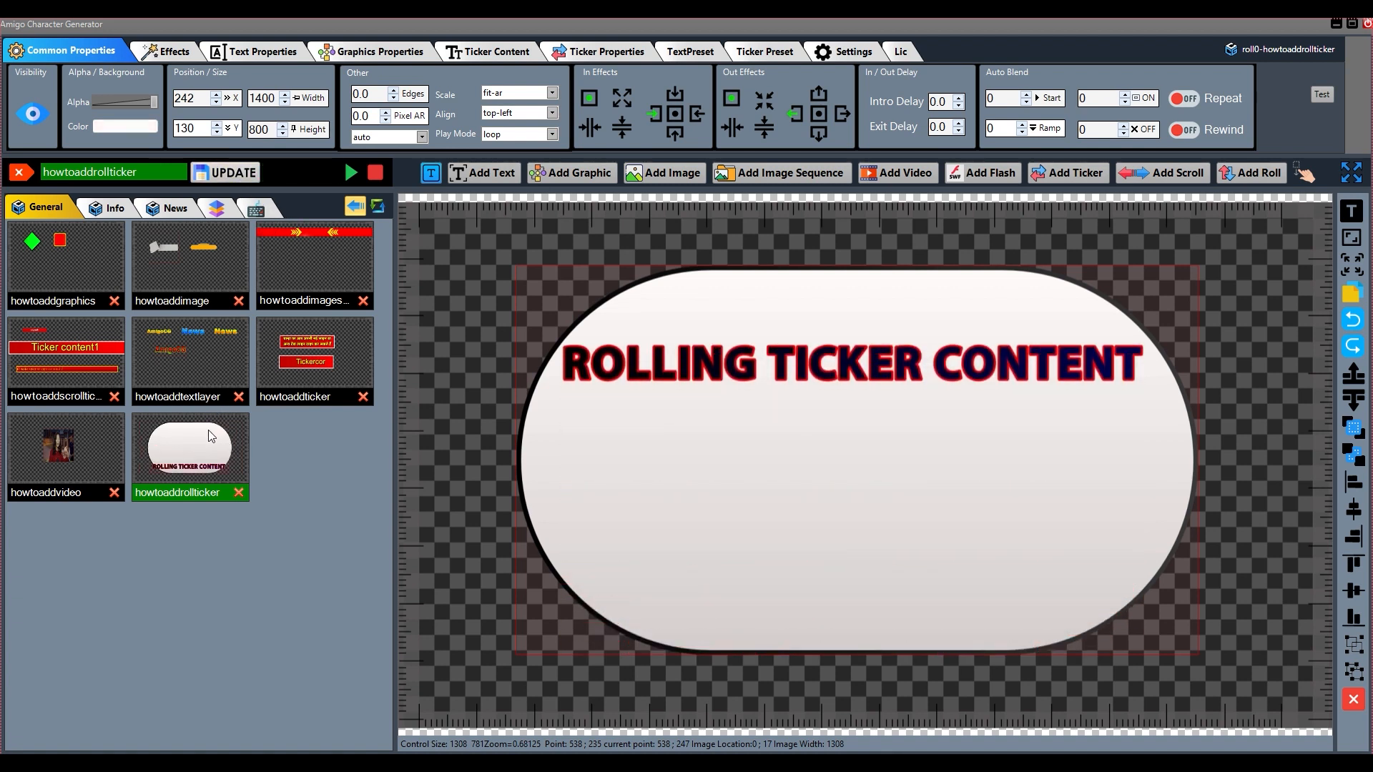
click(170, 495)
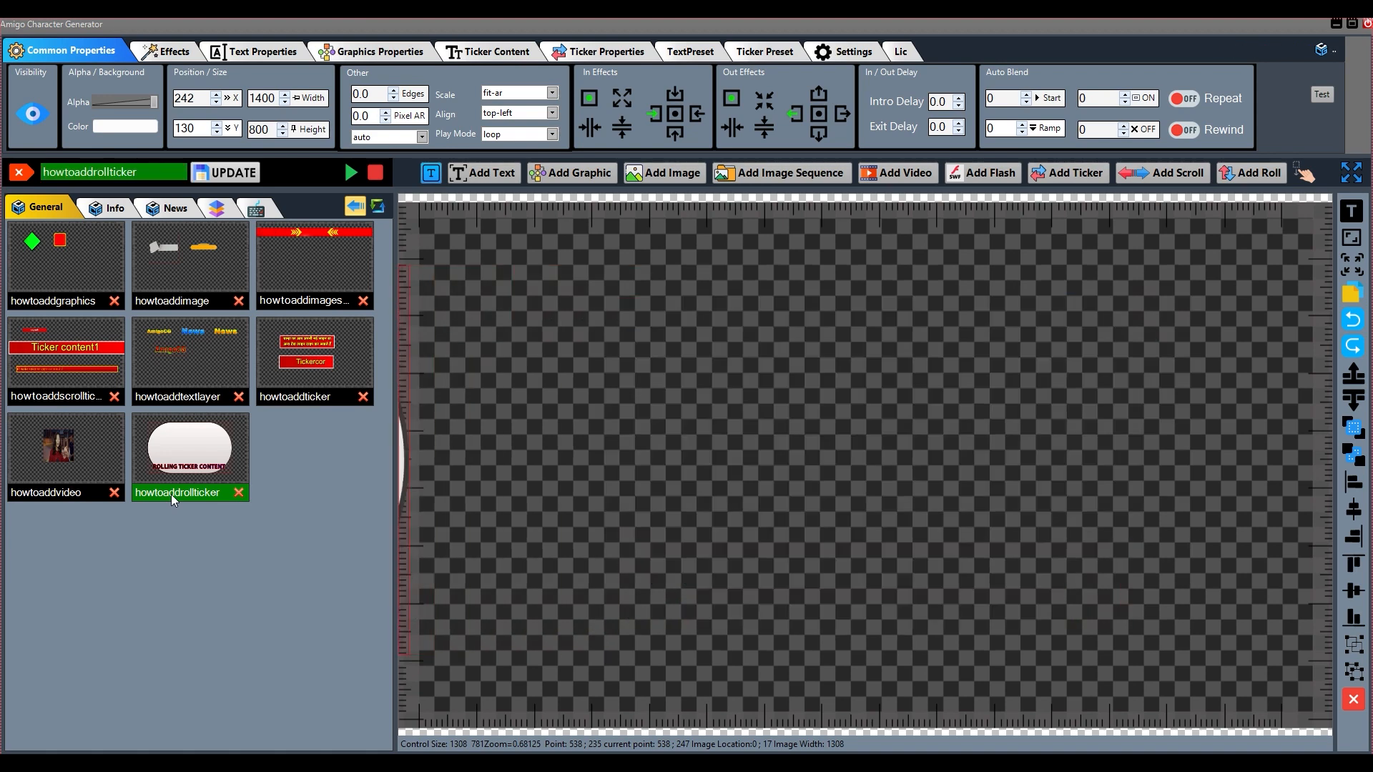
click(172, 492)
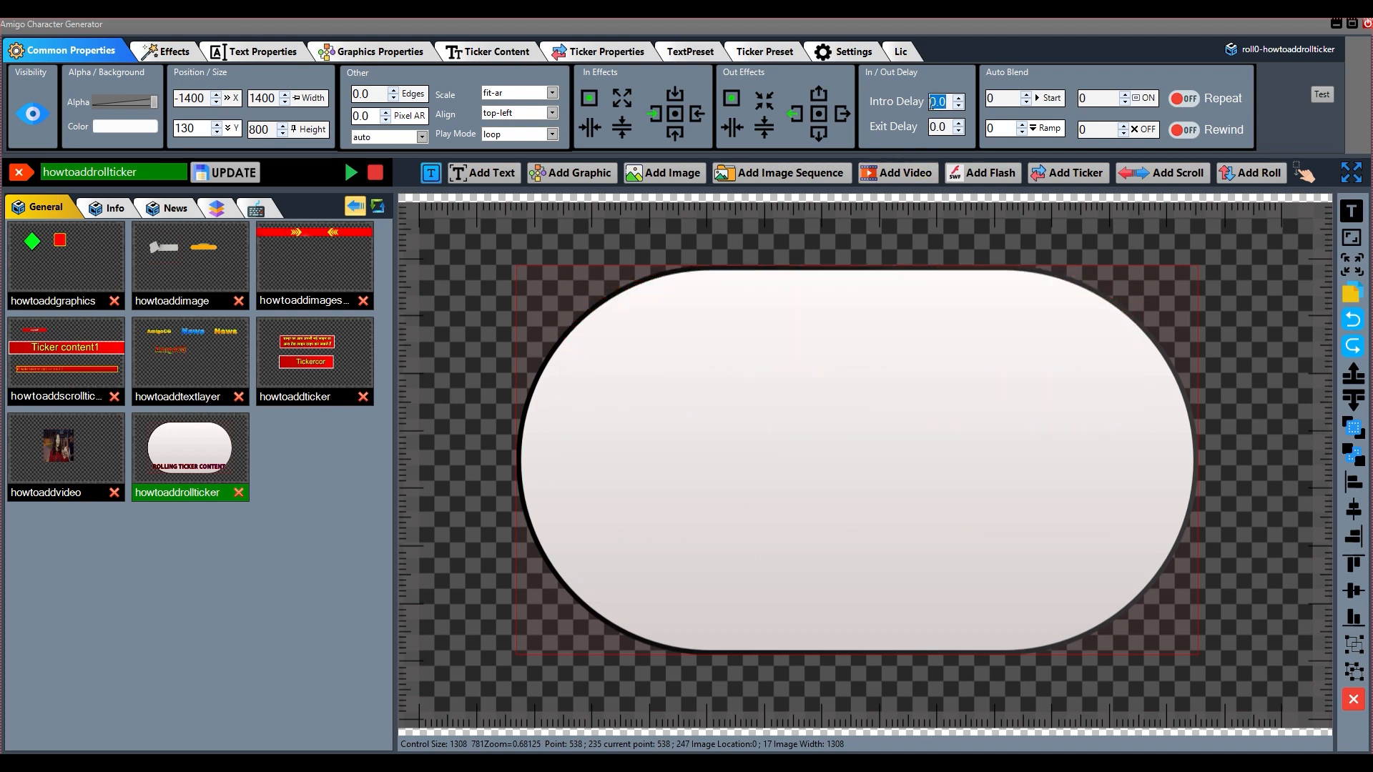
Step: Set the ticker's intro and exit delays to 0.5, updating the howtoaddrollticker template to preview them
text(5)
key(Tab)
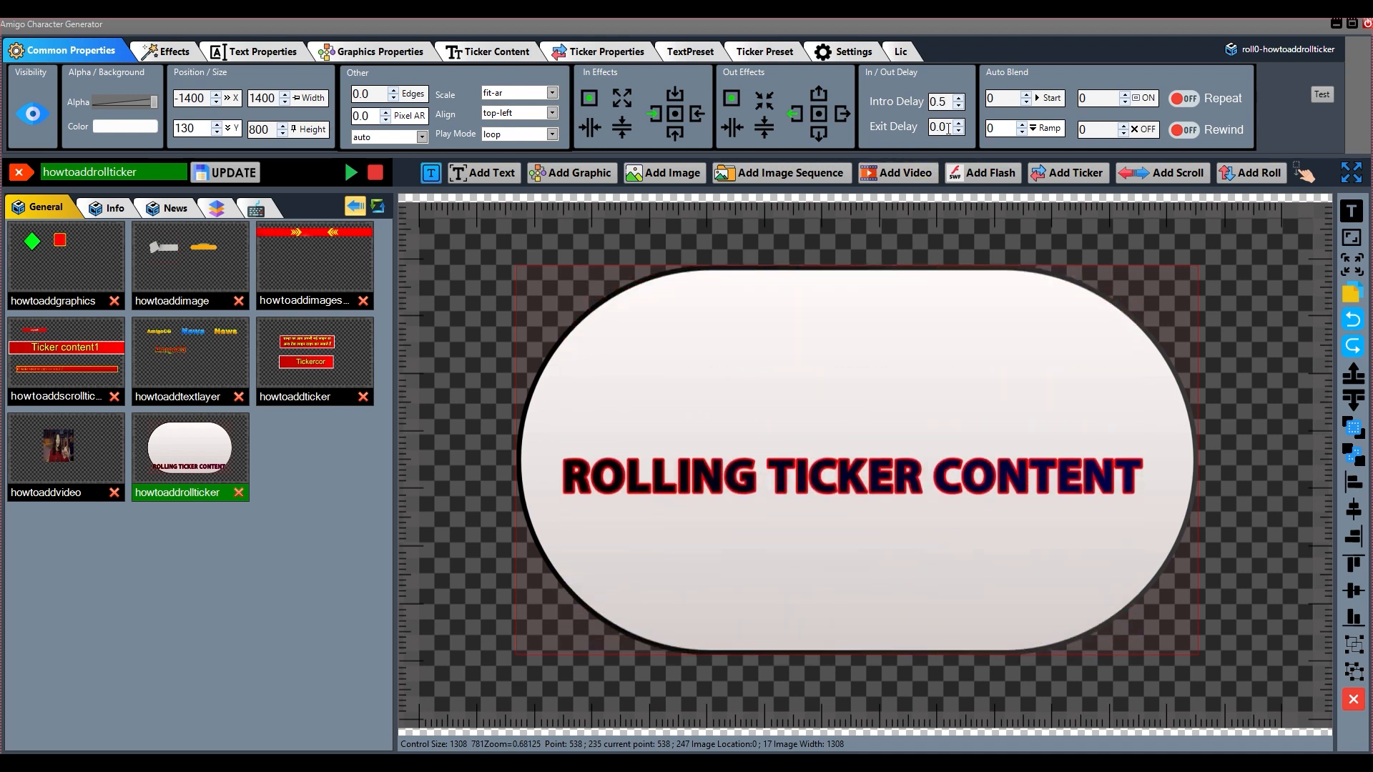
text(0.5)
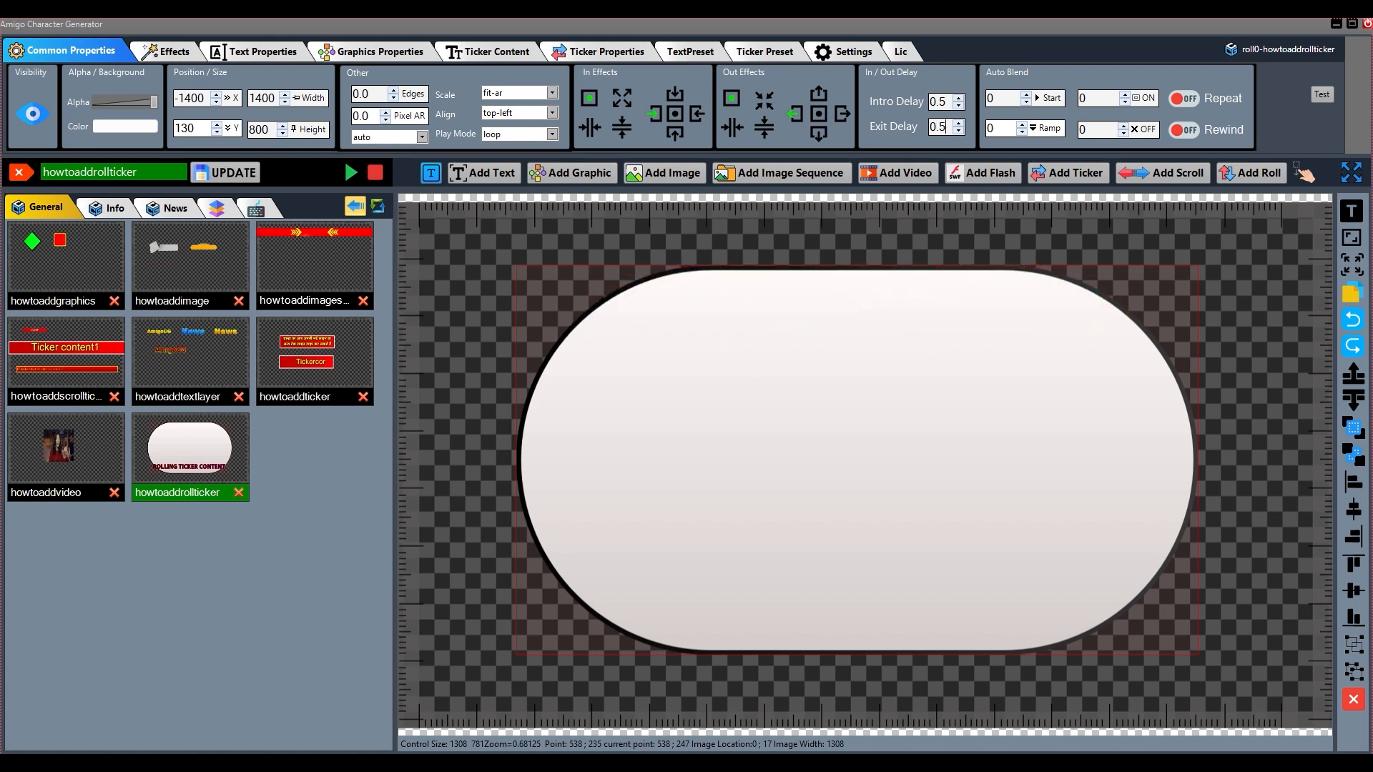
click(236, 173)
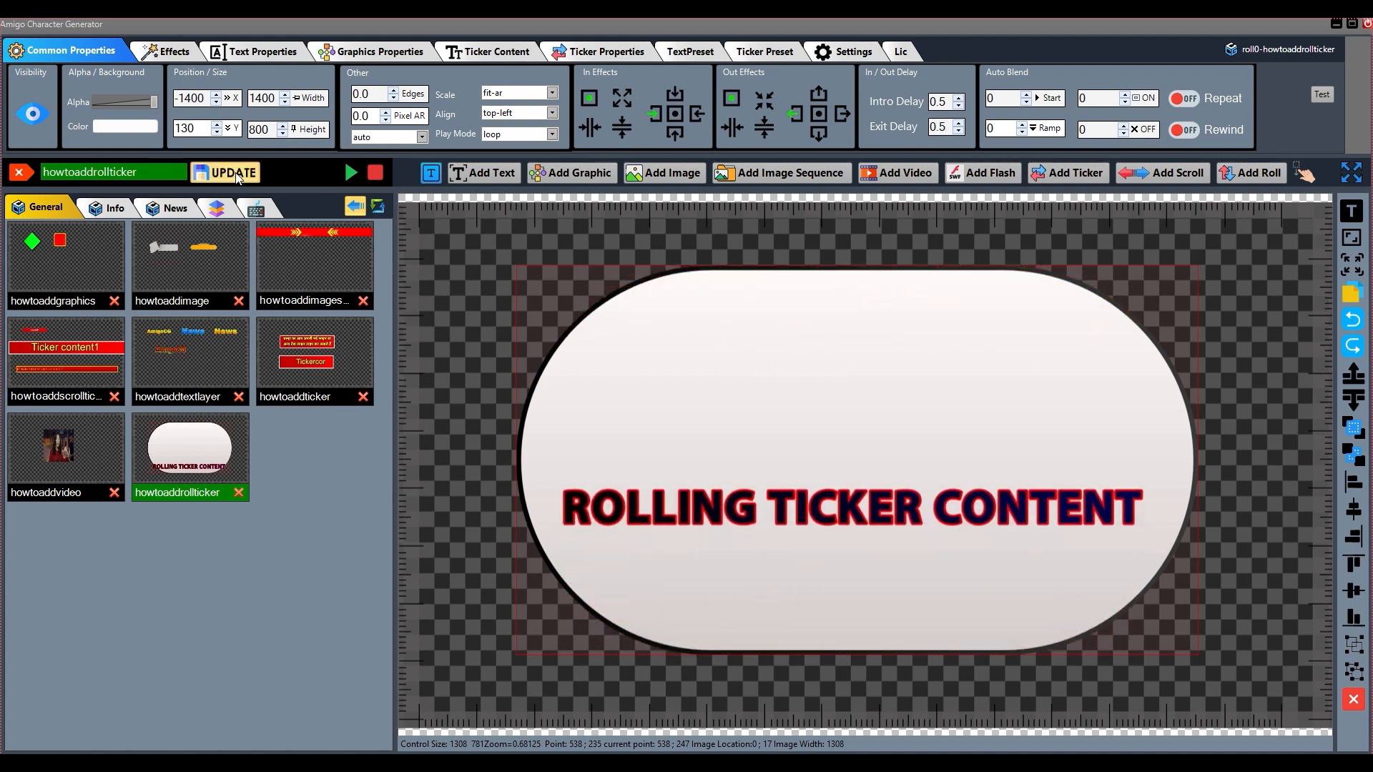
click(199, 495)
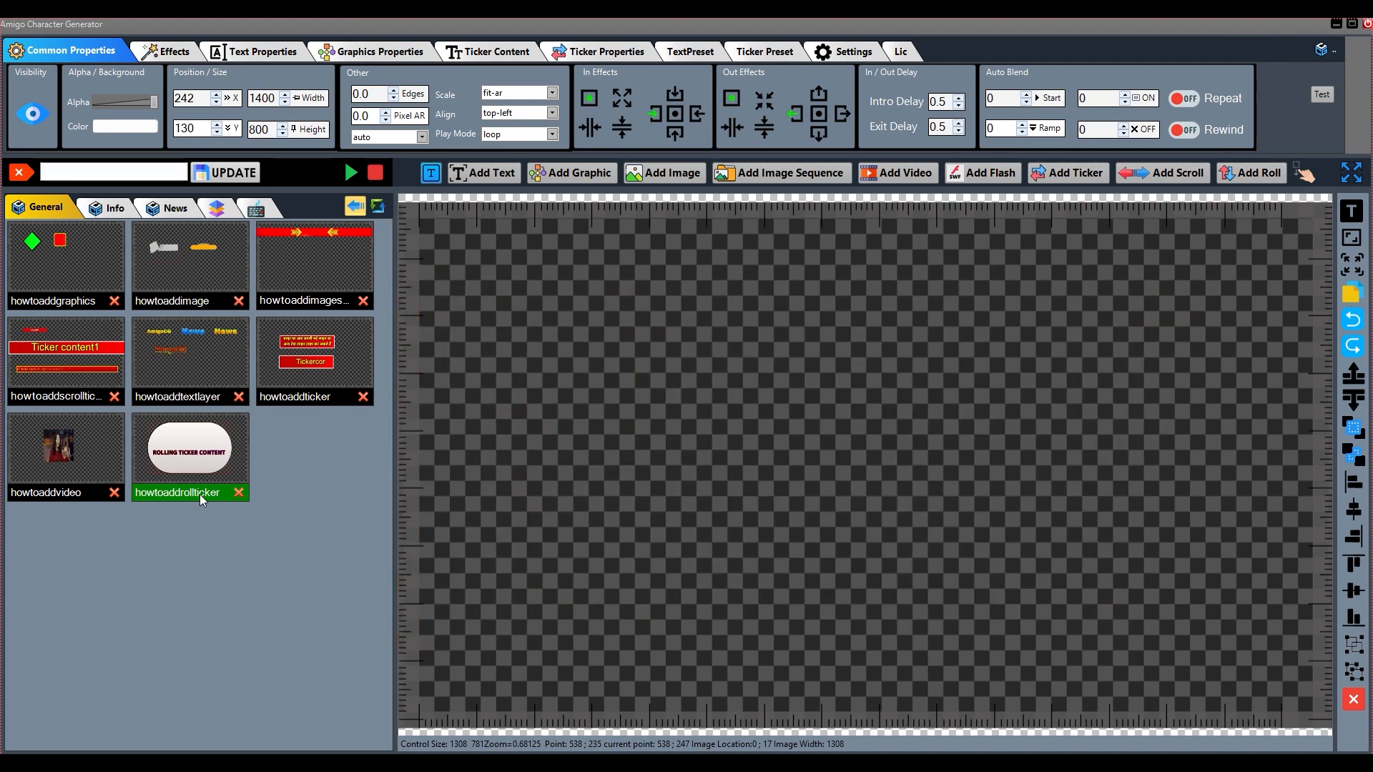
click(200, 495)
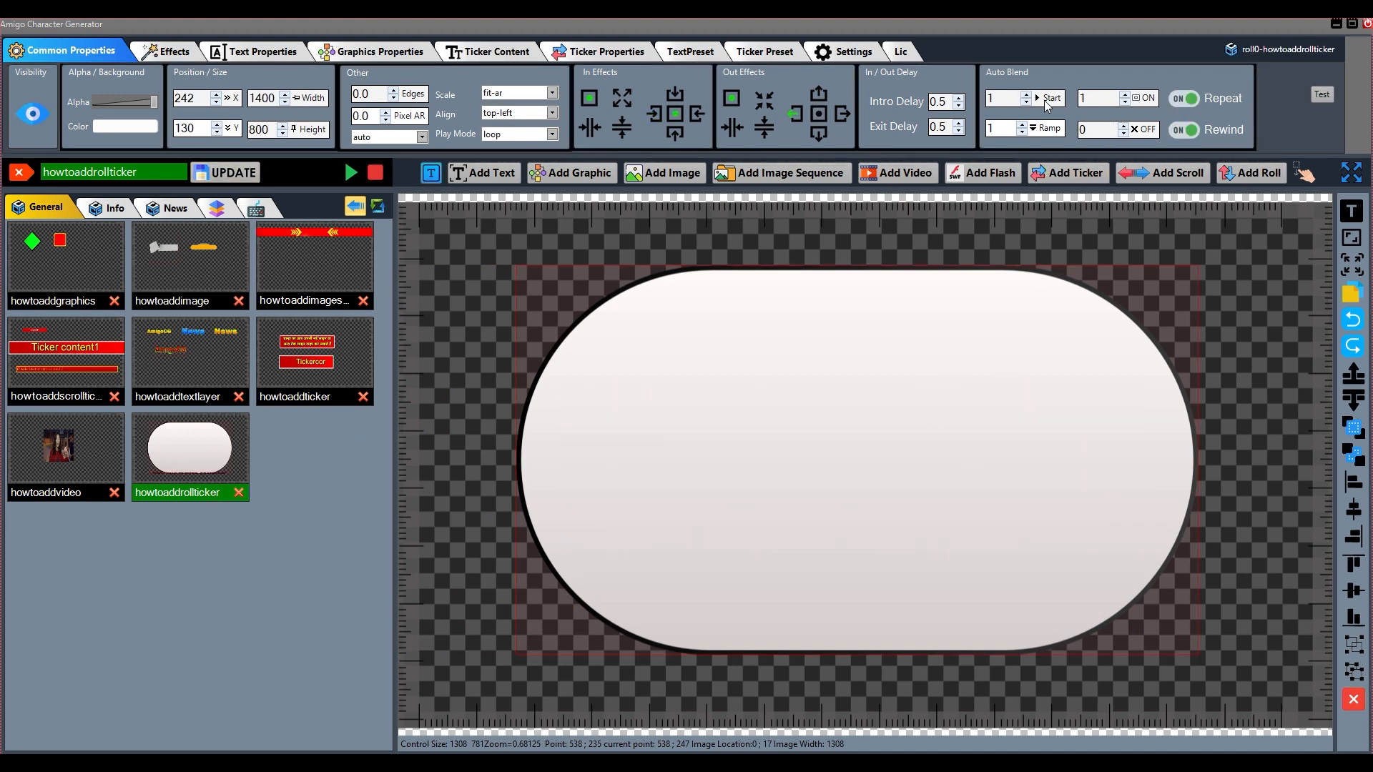
Step: Try an auto blend off time of 1, resetting the start, on and off times to 0 with repeat and rewind disabled
click(1123, 126)
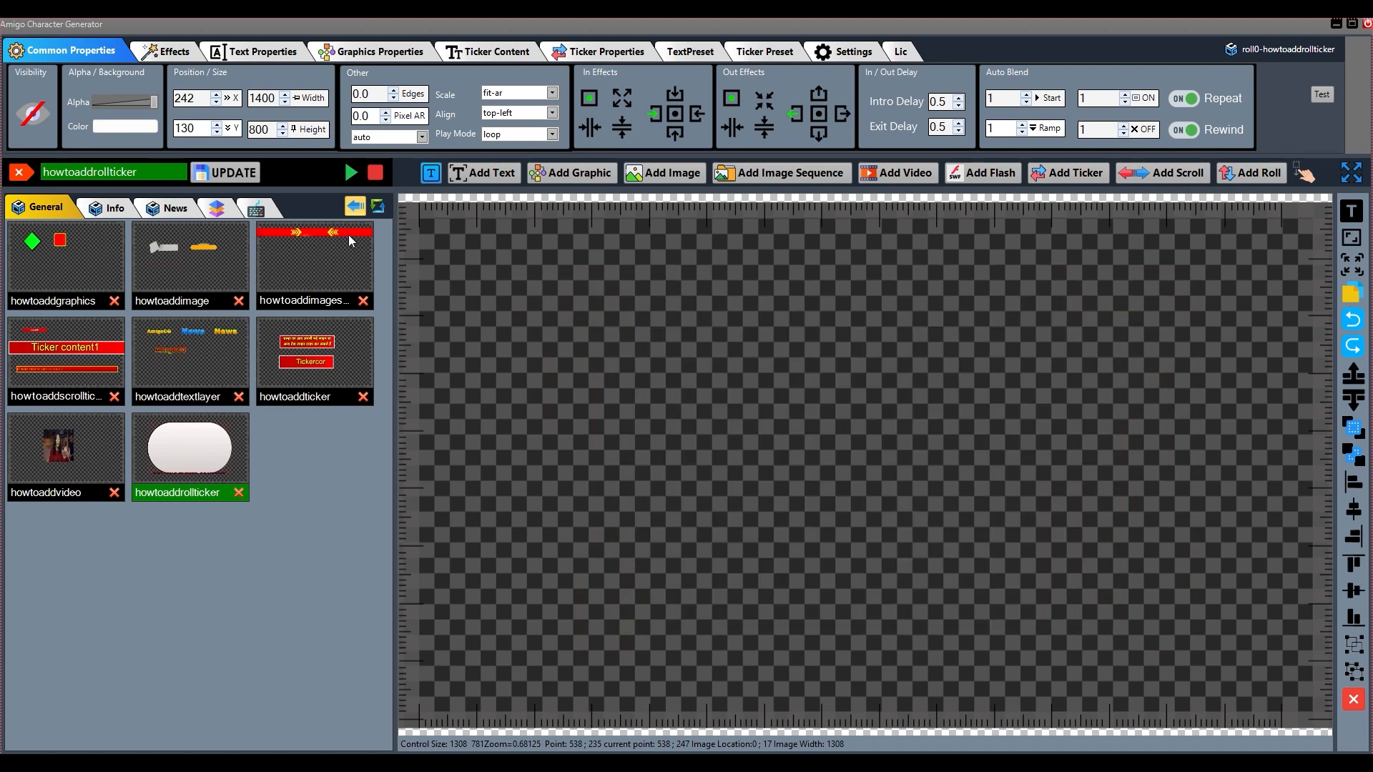
click(1123, 133)
click(1026, 102)
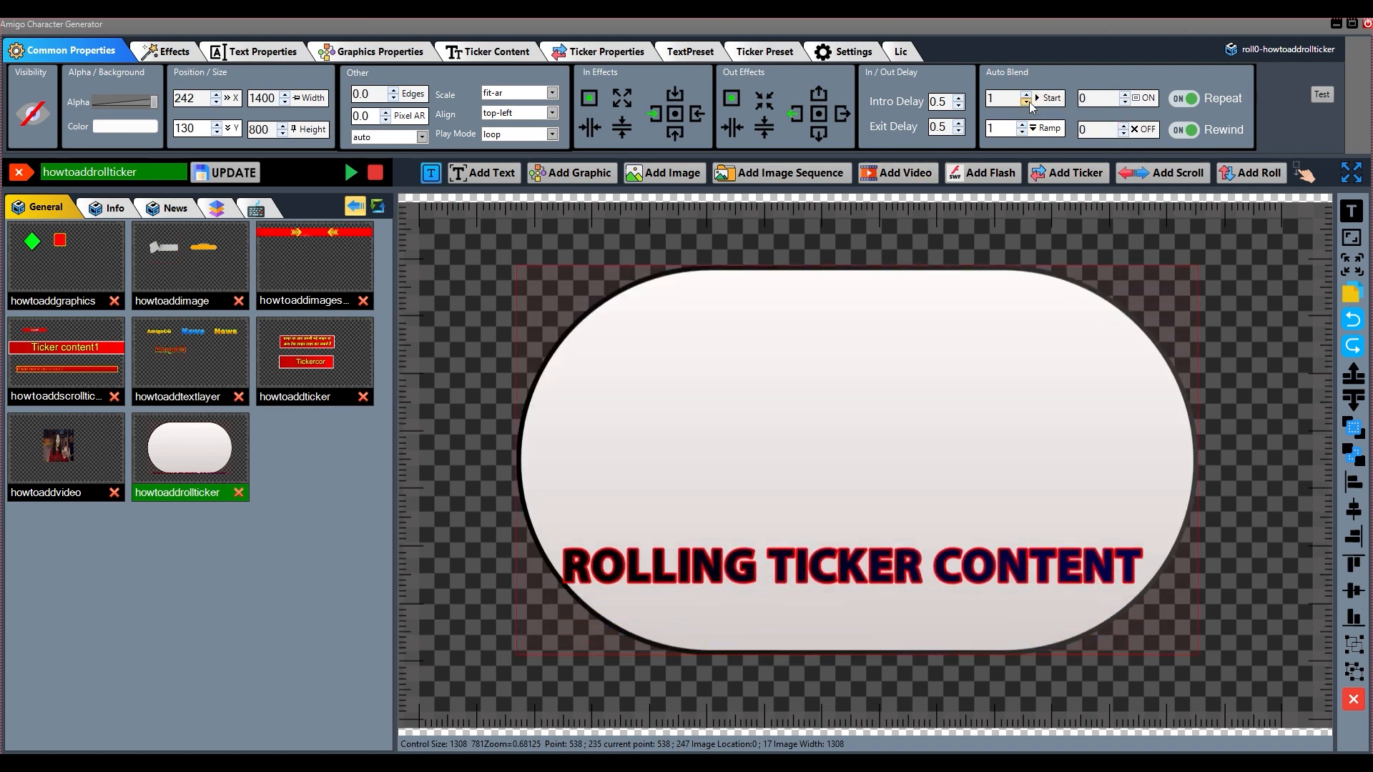
click(1181, 130)
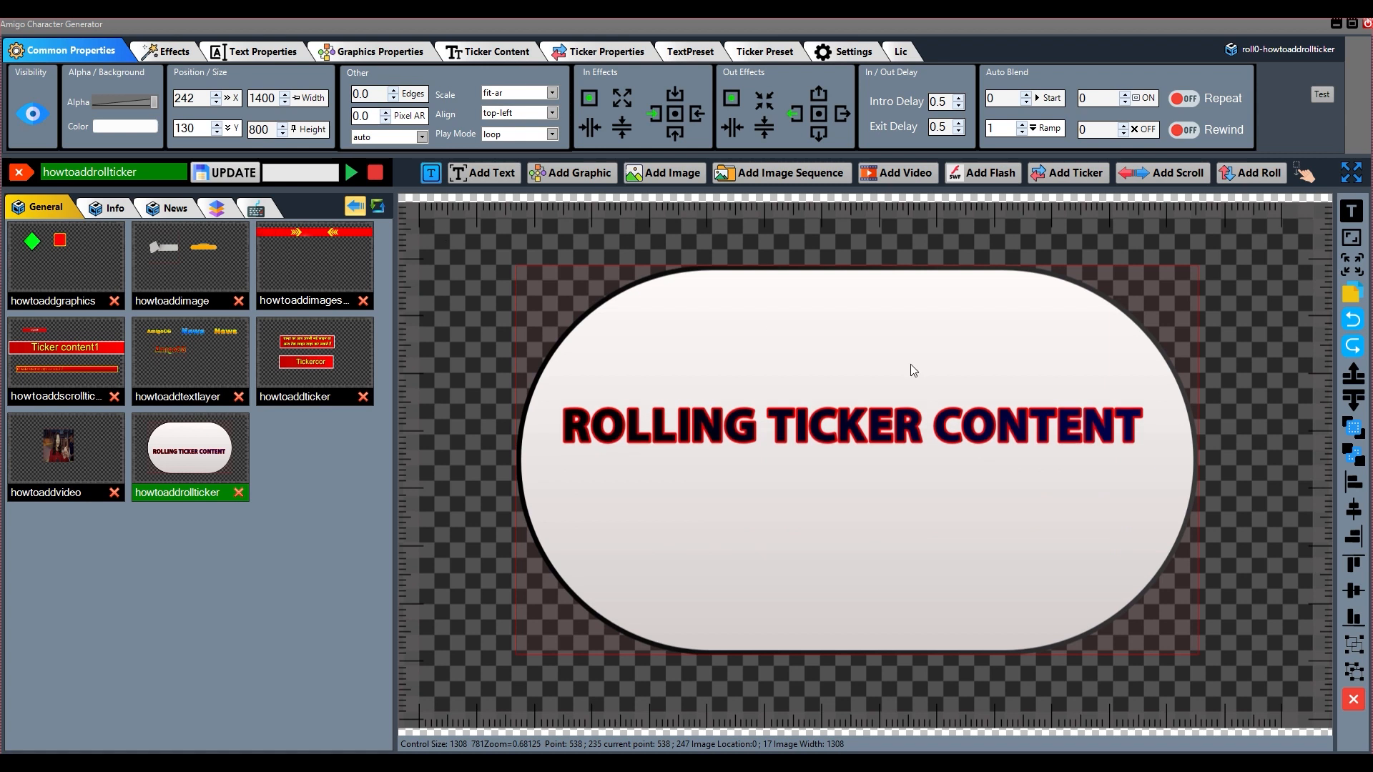
Step: Switch the ticker to exact-fit scaling and reshape it into a bar about 230 high near the top of the canvas
drag(942, 446, 939, 465)
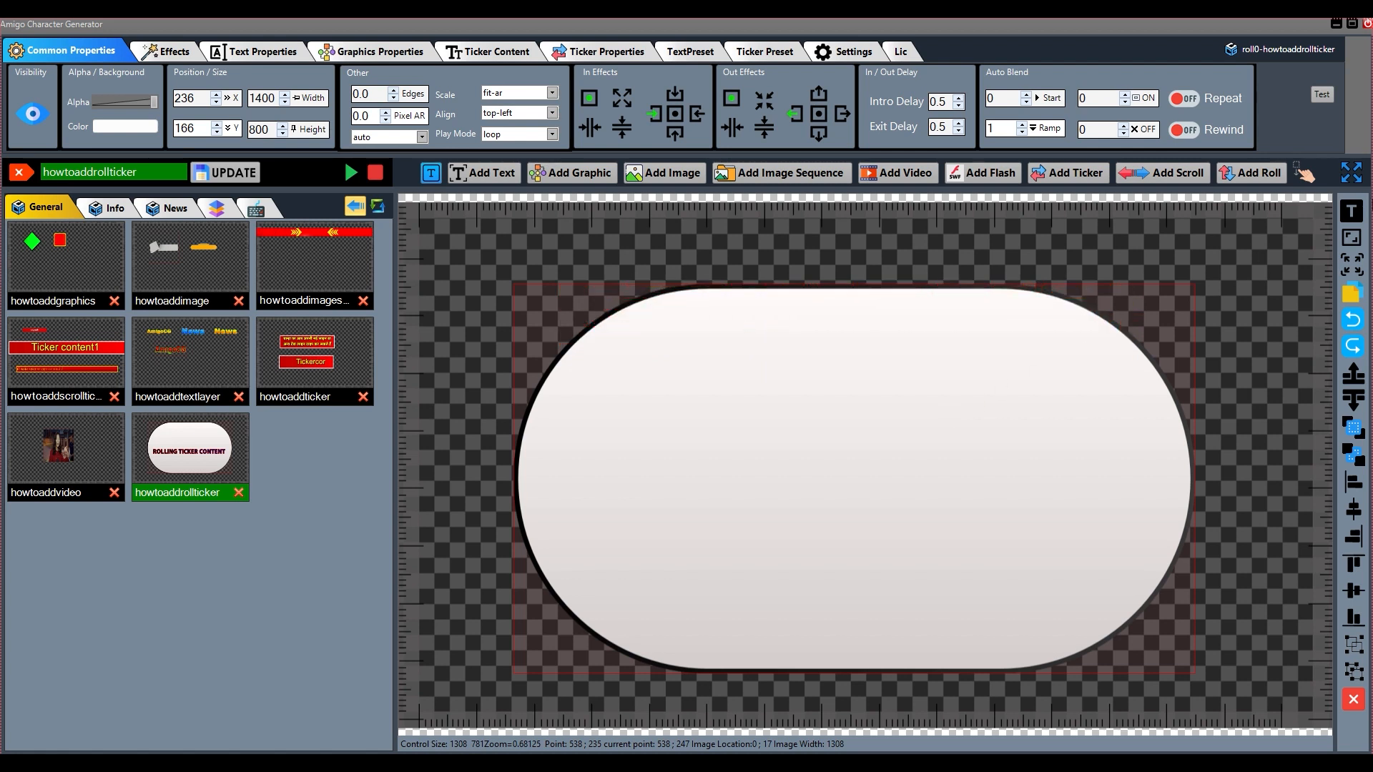
click(1352, 264)
drag(981, 412, 976, 392)
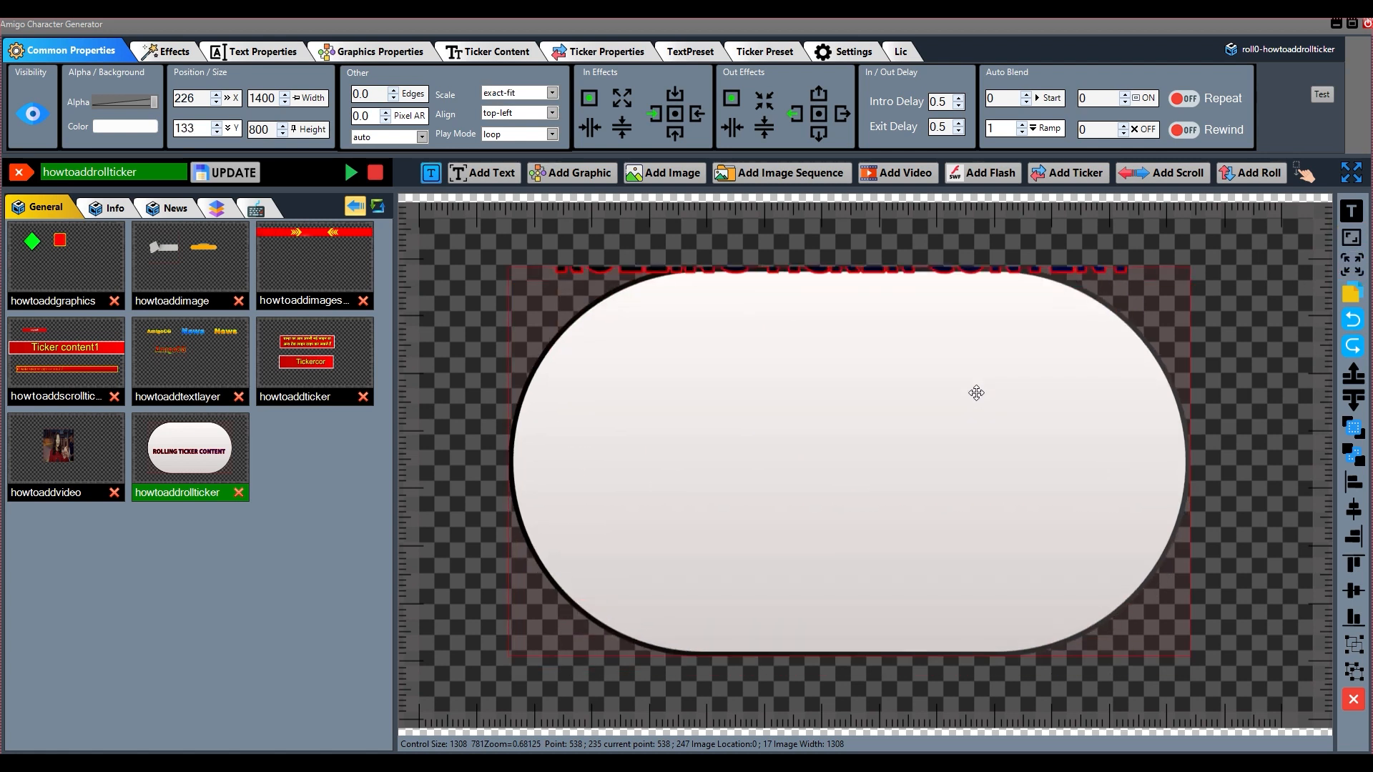
drag(1024, 290, 1009, 541)
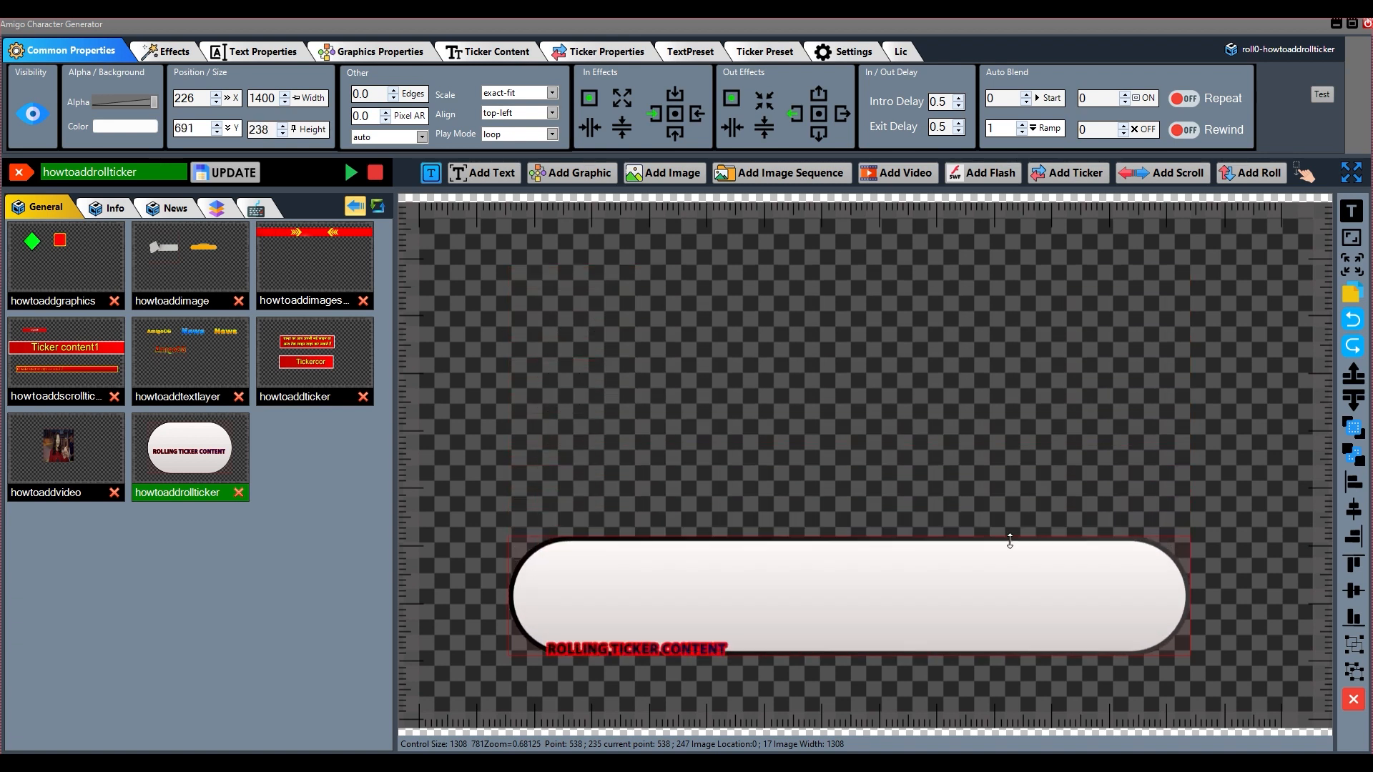
drag(944, 572, 924, 314)
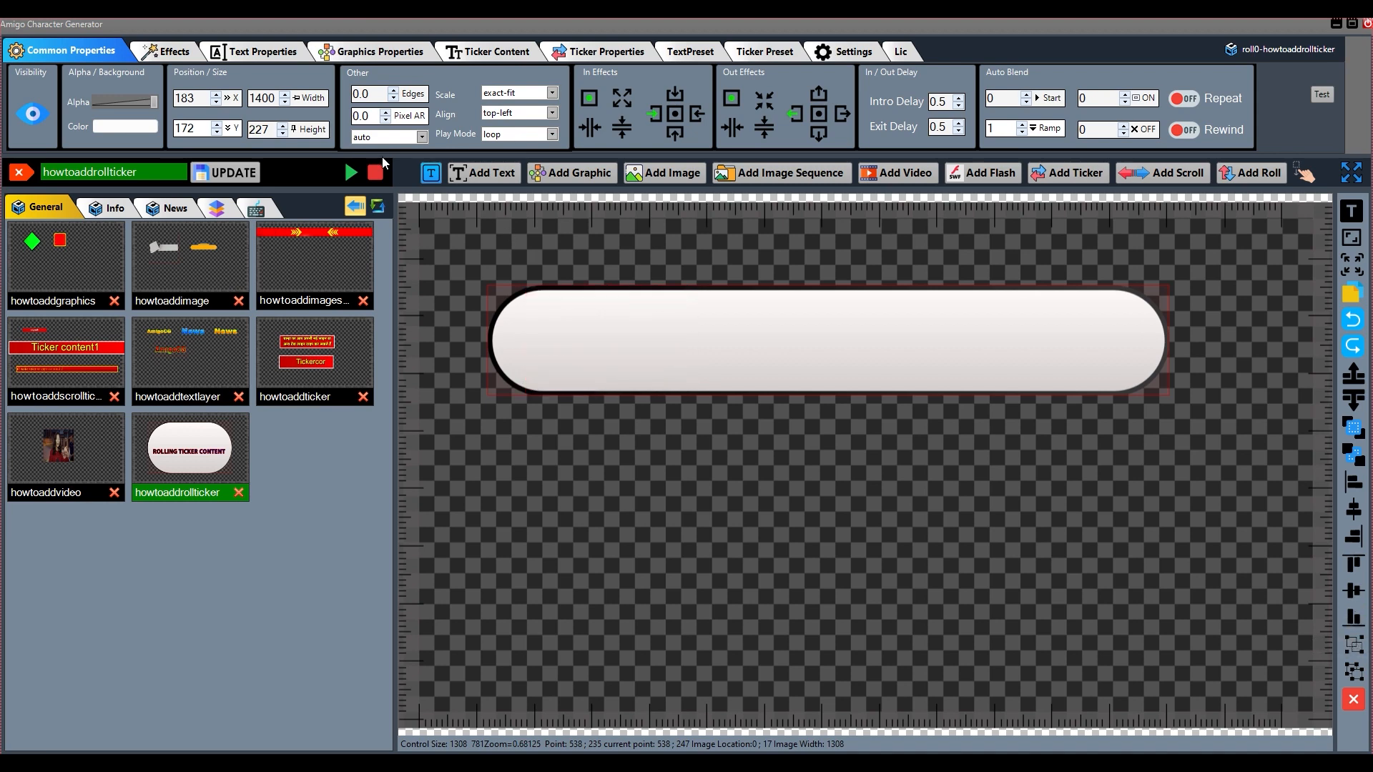
Step: Save the flattened rolling ticker as a new ticker preset
click(1352, 23)
click(781, 72)
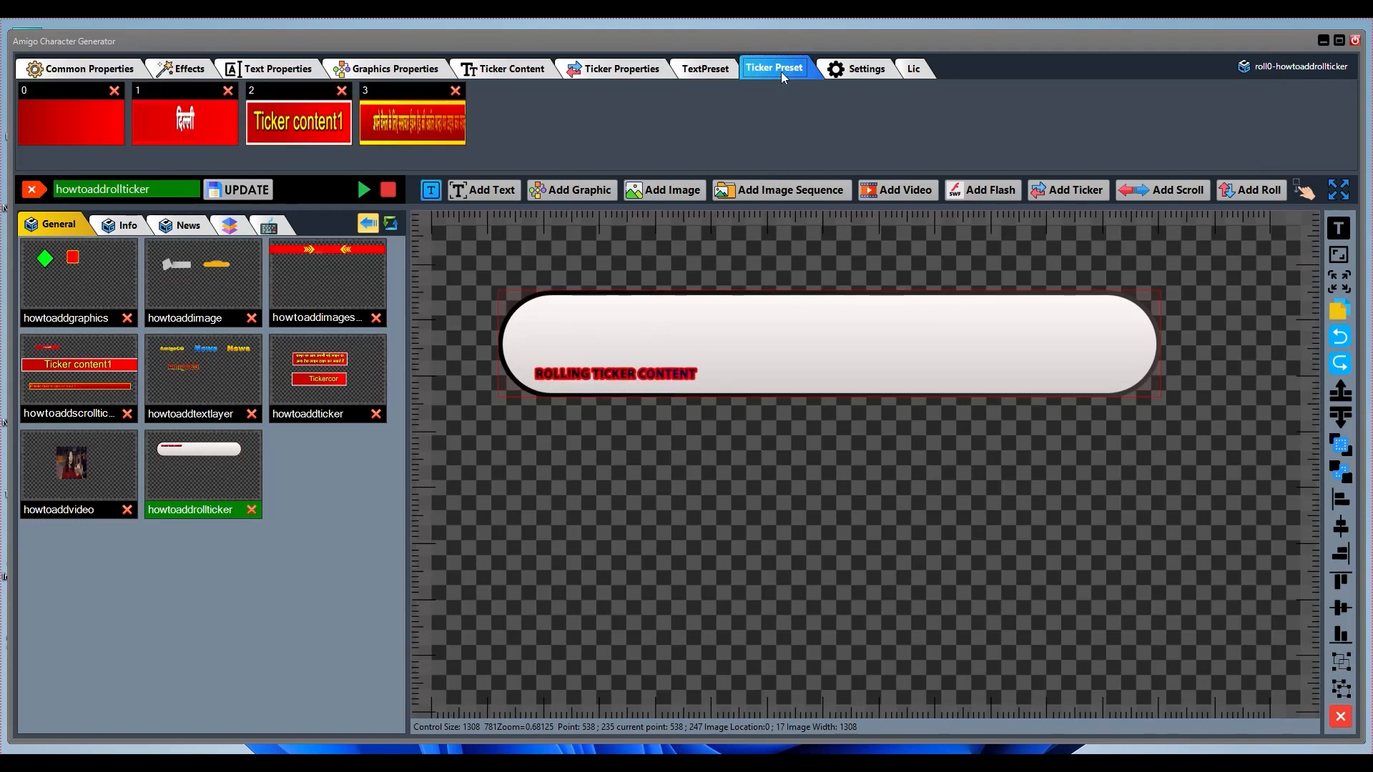
click(1339, 41)
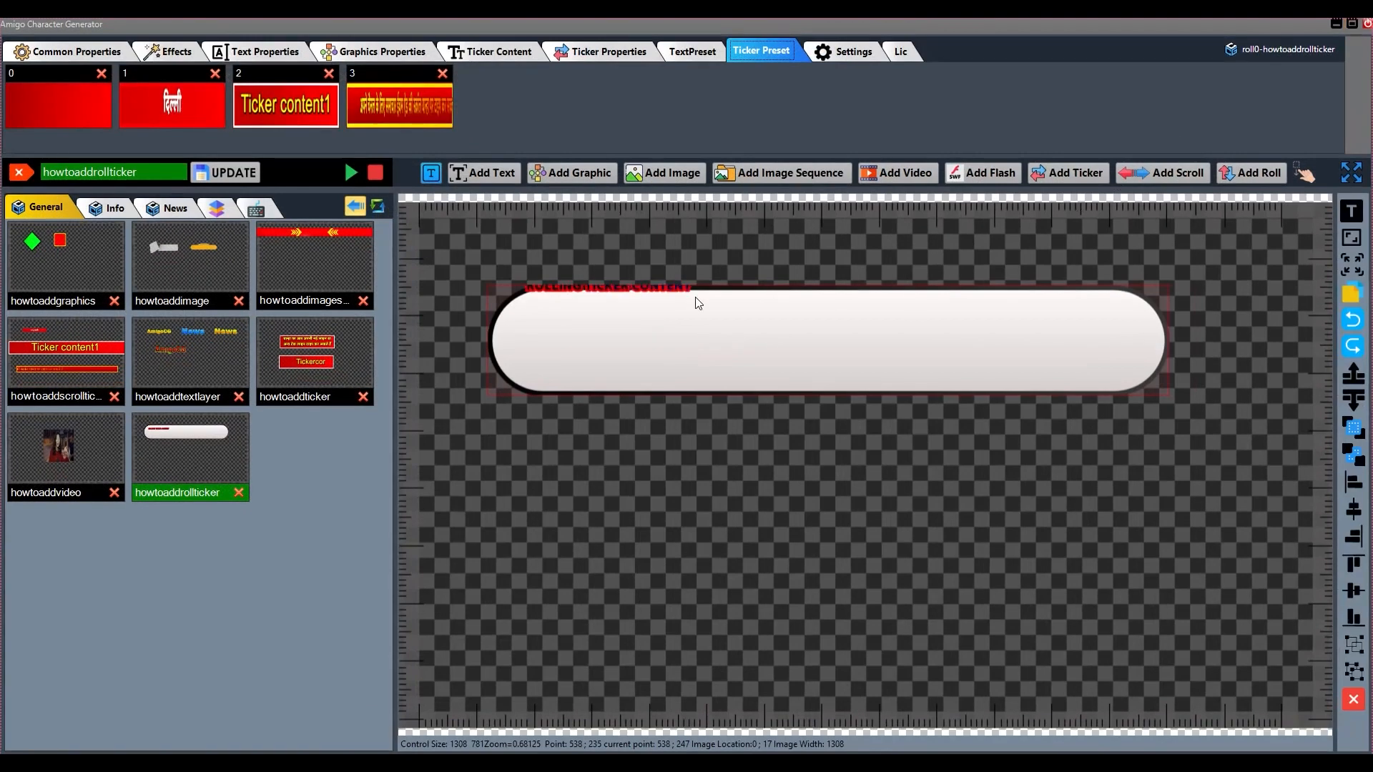
click(1293, 56)
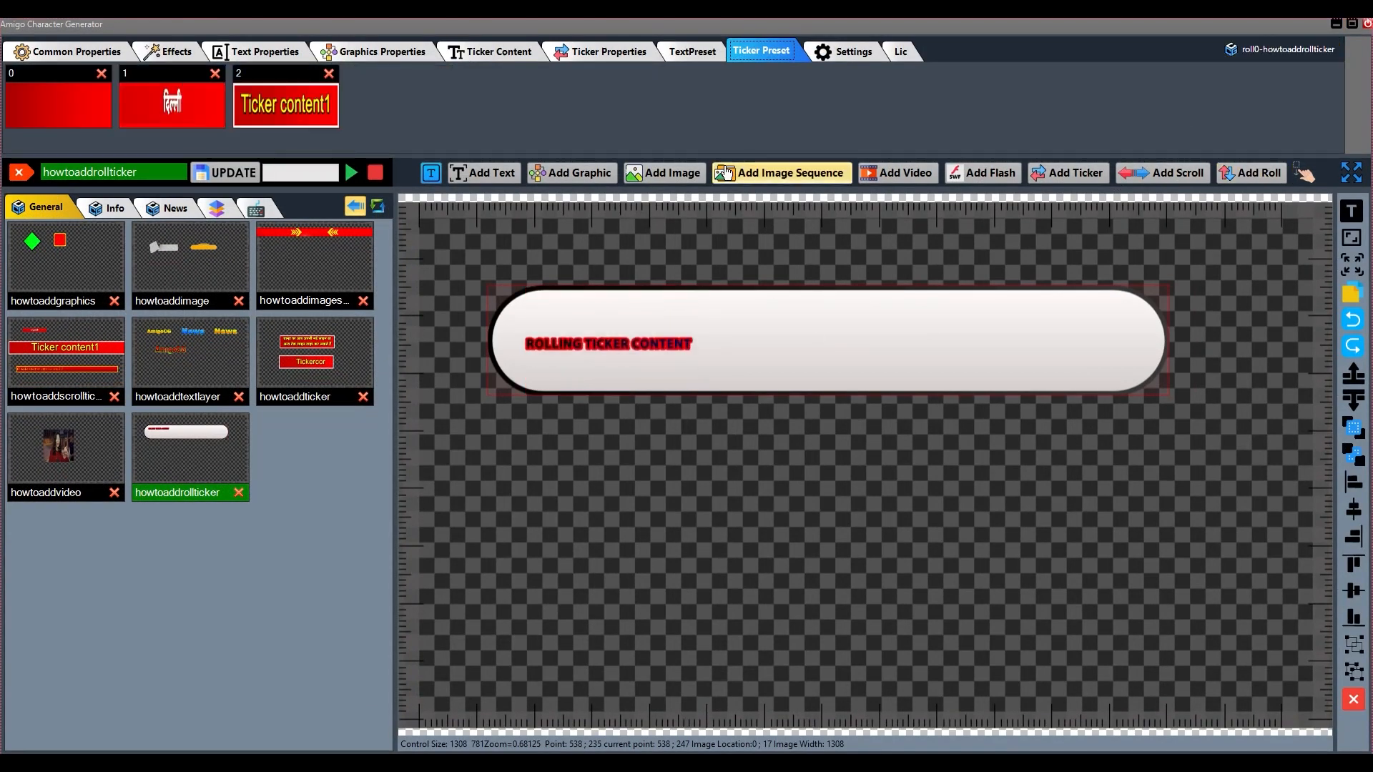
Step: Place the Hindi scroll, Ticker content1 and new rolling ticker presets on the canvas, stacking them below the existing ticker
drag(382, 108, 682, 496)
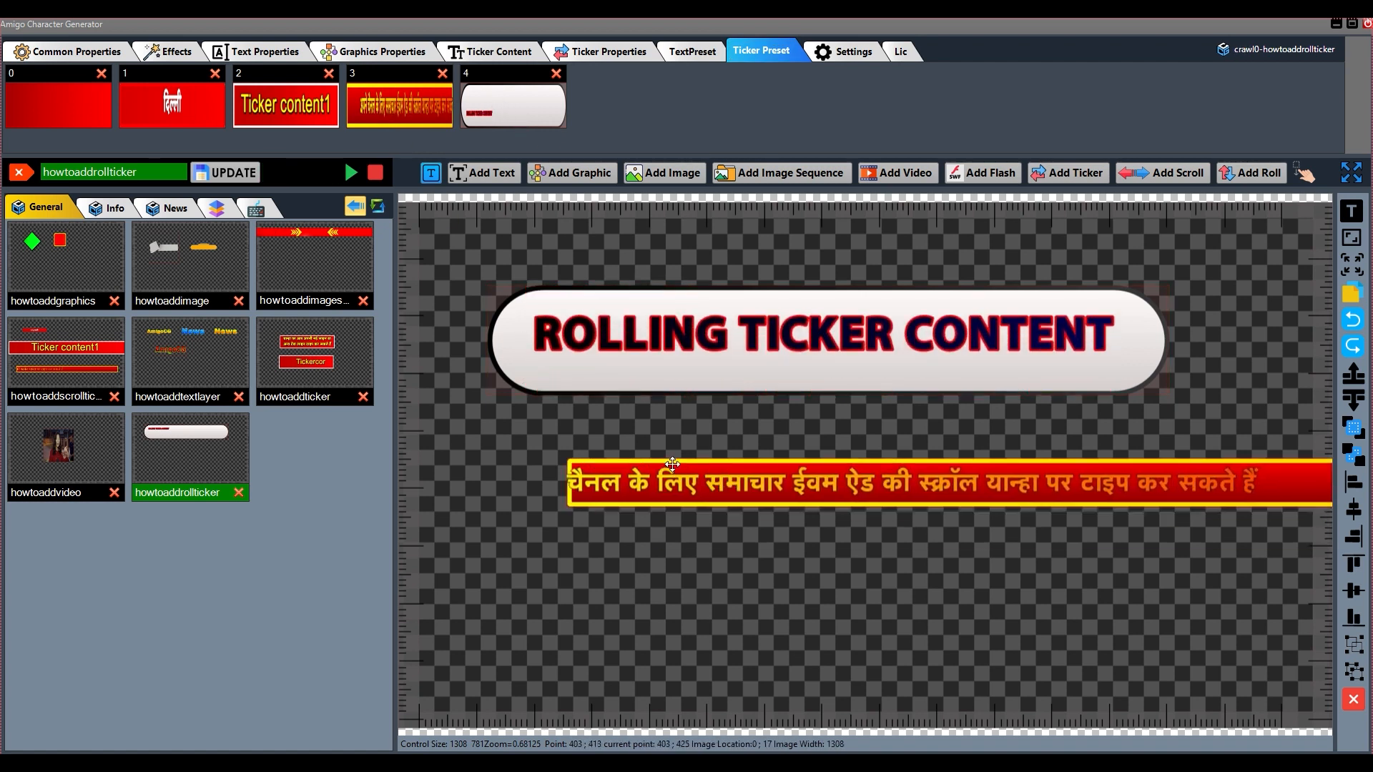
drag(304, 119, 692, 594)
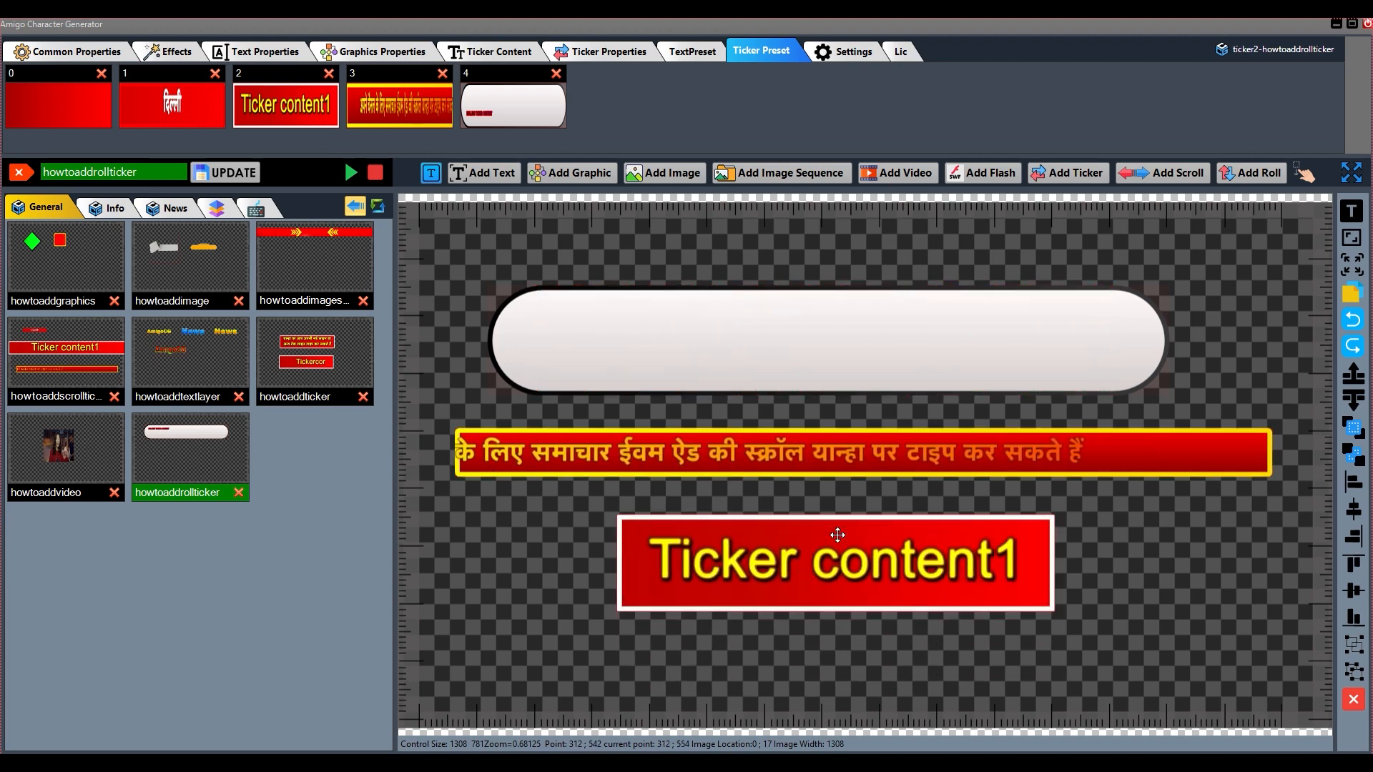
drag(512, 106, 679, 611)
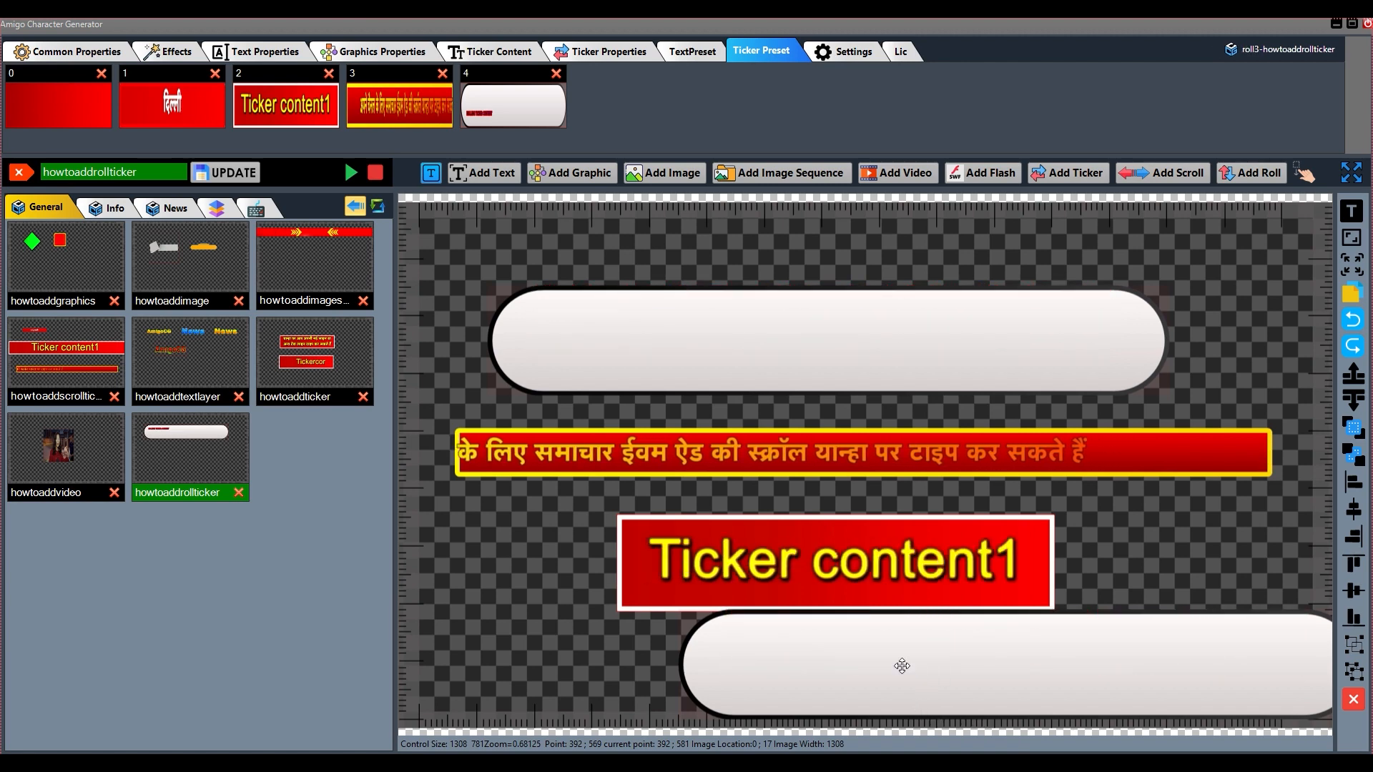
drag(898, 662, 759, 665)
click(804, 568)
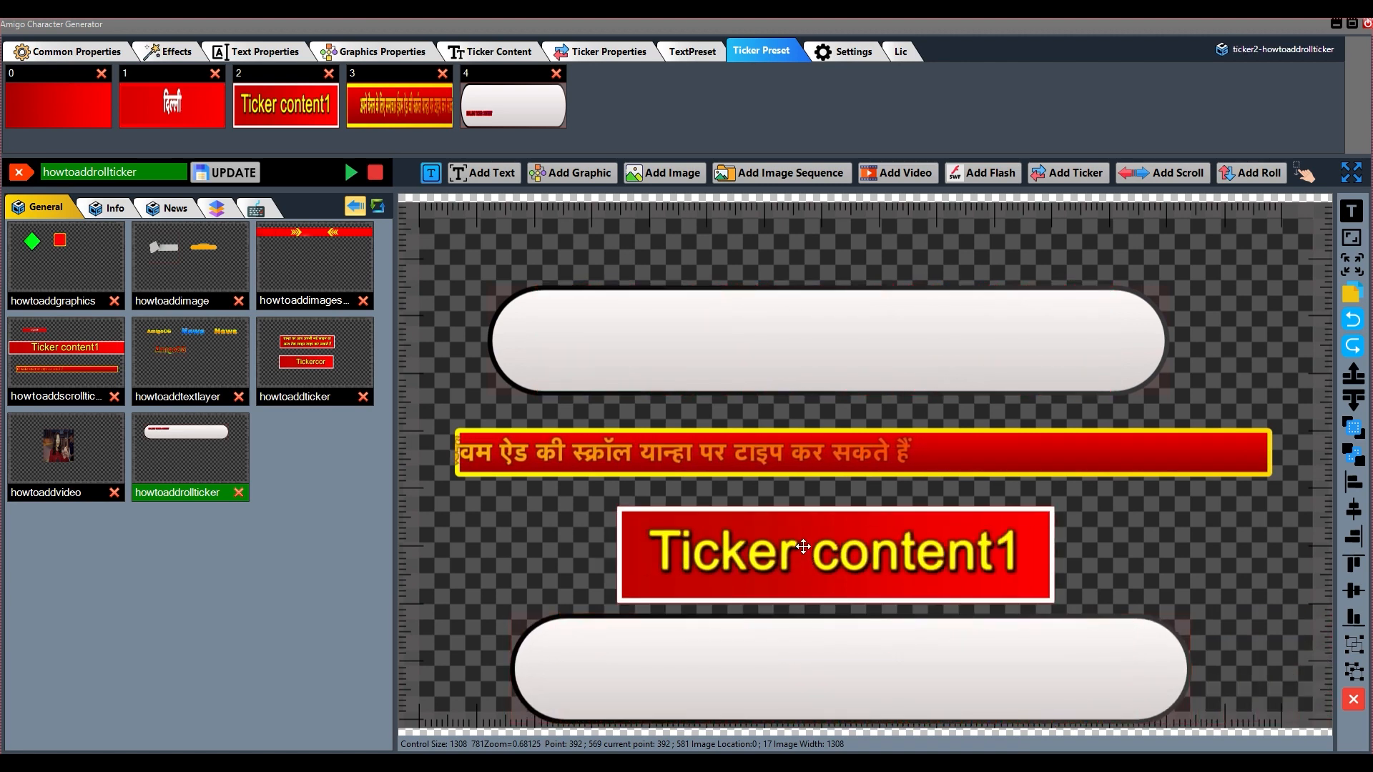